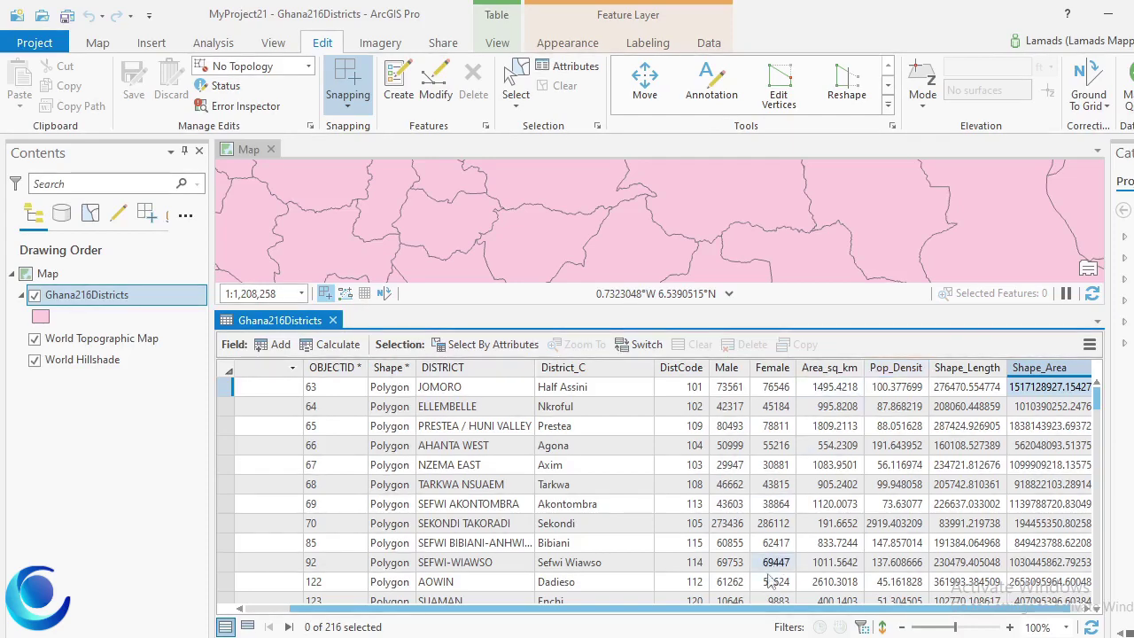
# Step: Open the field design view of the Ghana216Districts attribute table
pyautogui.moveTo(749, 611); pyautogui.dragTo(785, 615)
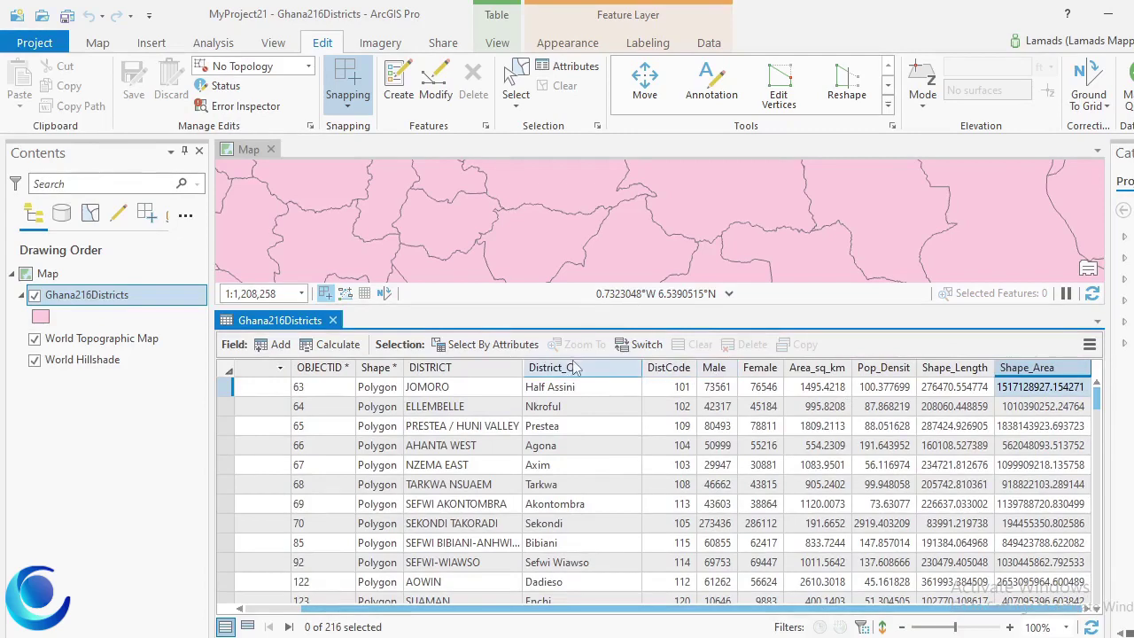
pyautogui.rightClick(488, 375)
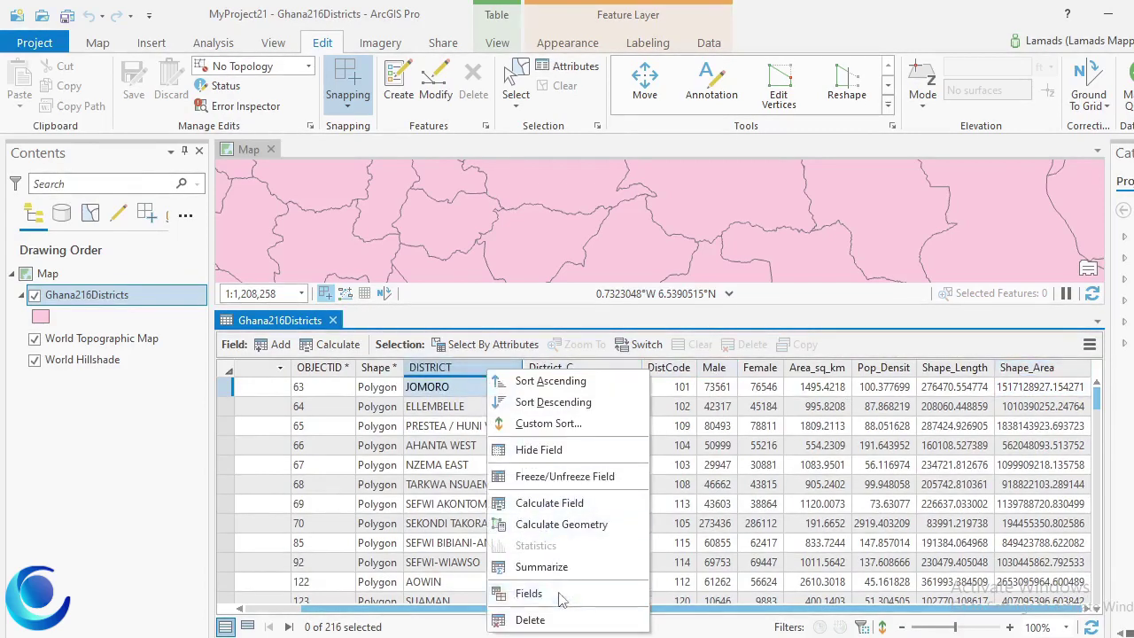
pyautogui.click(529, 592)
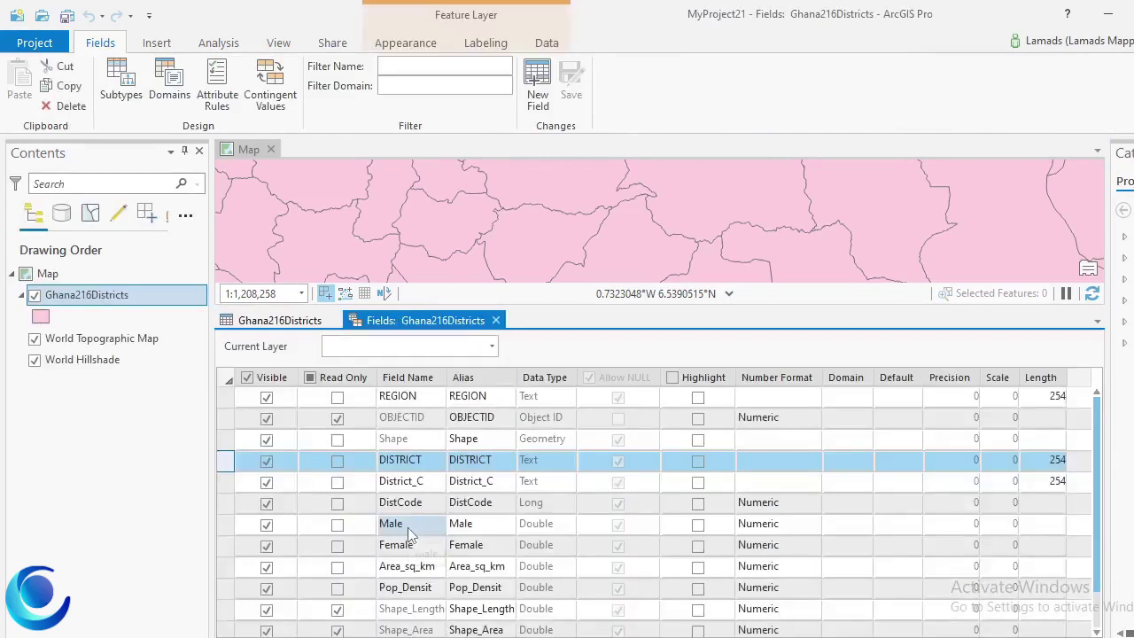
# Step: Add a new field named Results_String to the Ghana216Districts layer
pyautogui.scroll(-1, 407, 531)
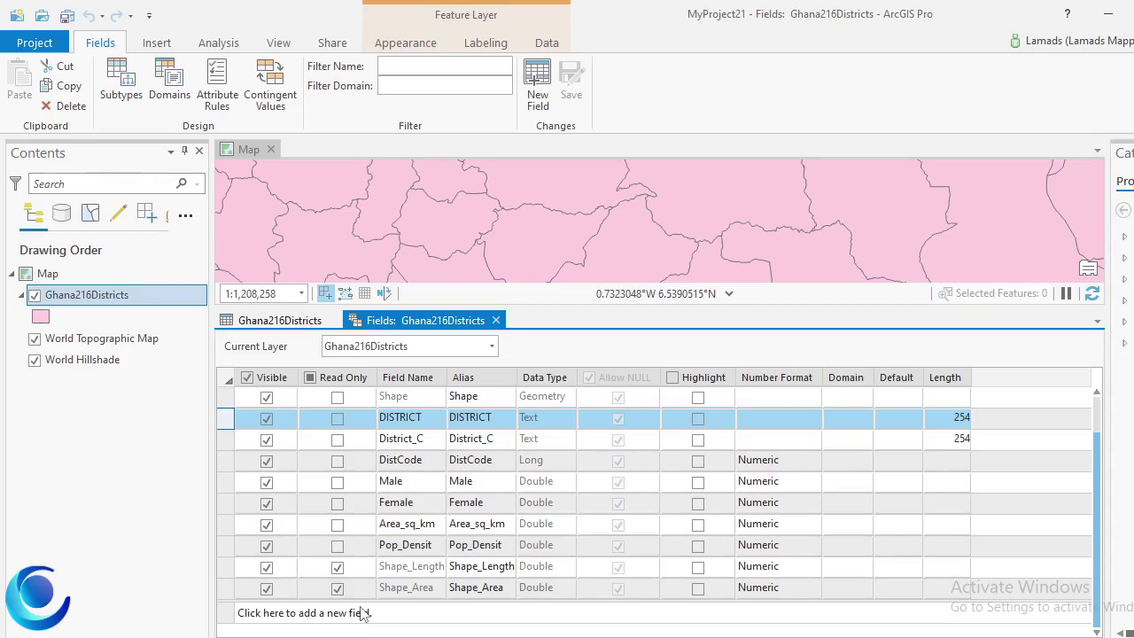
pyautogui.click(361, 612)
pyautogui.click(399, 611)
pyautogui.press('BackSpace')
pyautogui.press('BackSpace')
pyautogui.press('BackSpace')
pyautogui.press('BackSpace')
pyautogui.press('BackSpace')
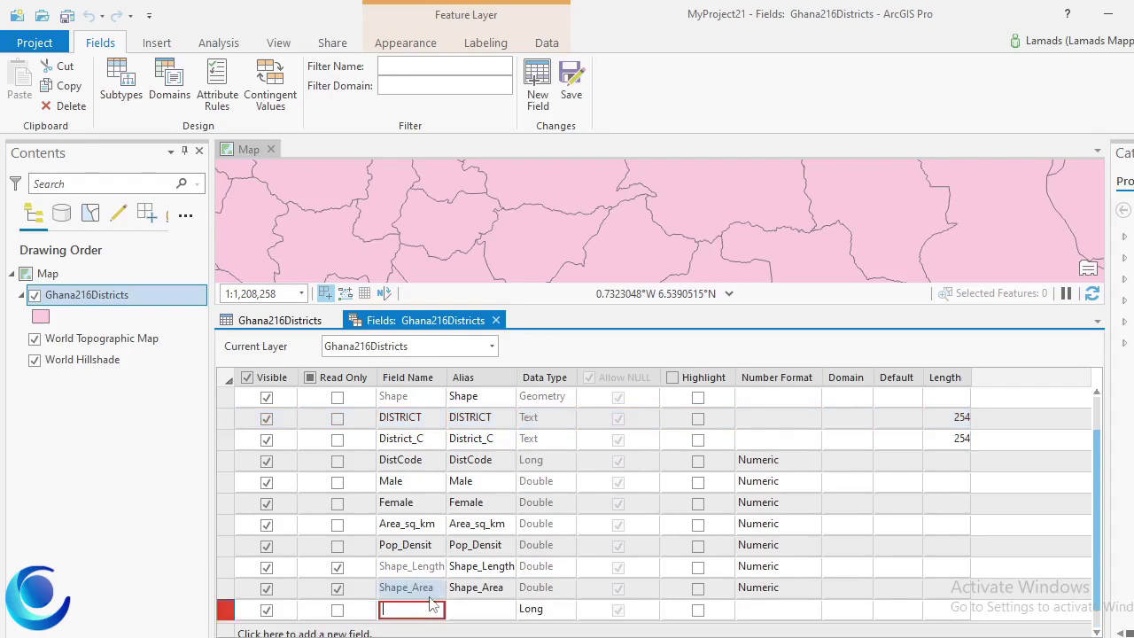
pyautogui.write('Results')
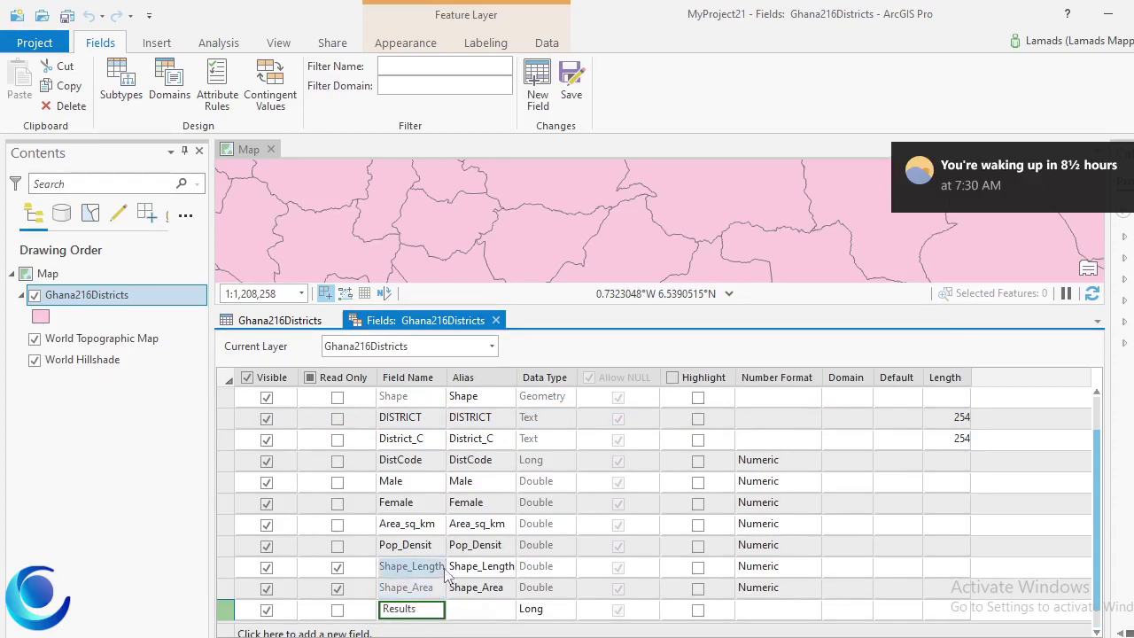
pyautogui.write('_String')
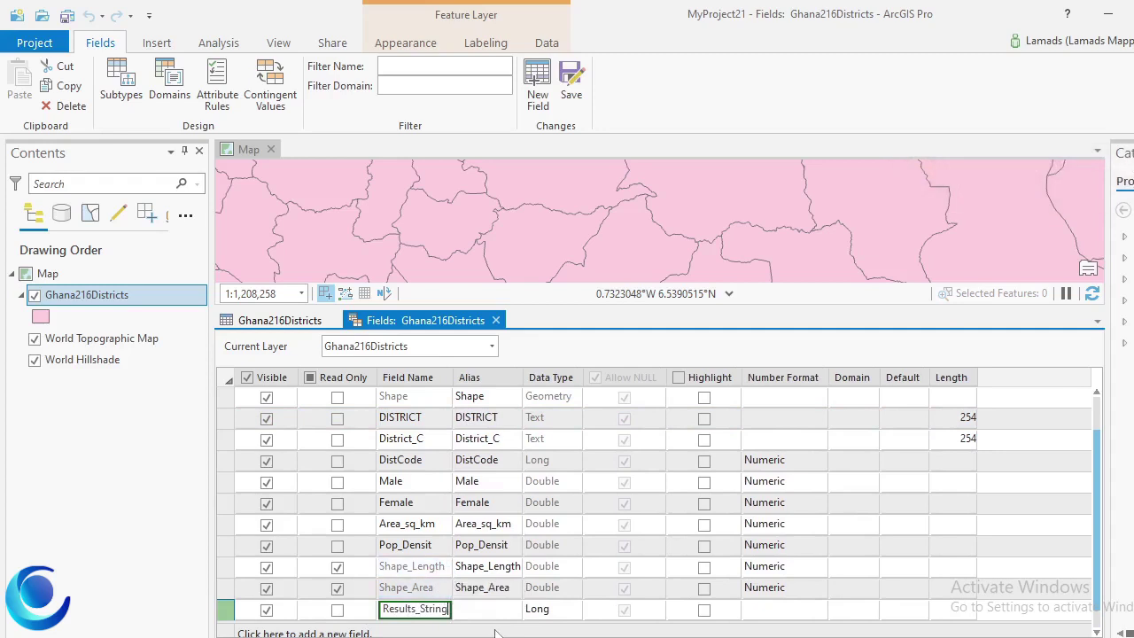
# Step: Set the Results_String field's data type to Text and its alias to Result String
pyautogui.click(536, 615)
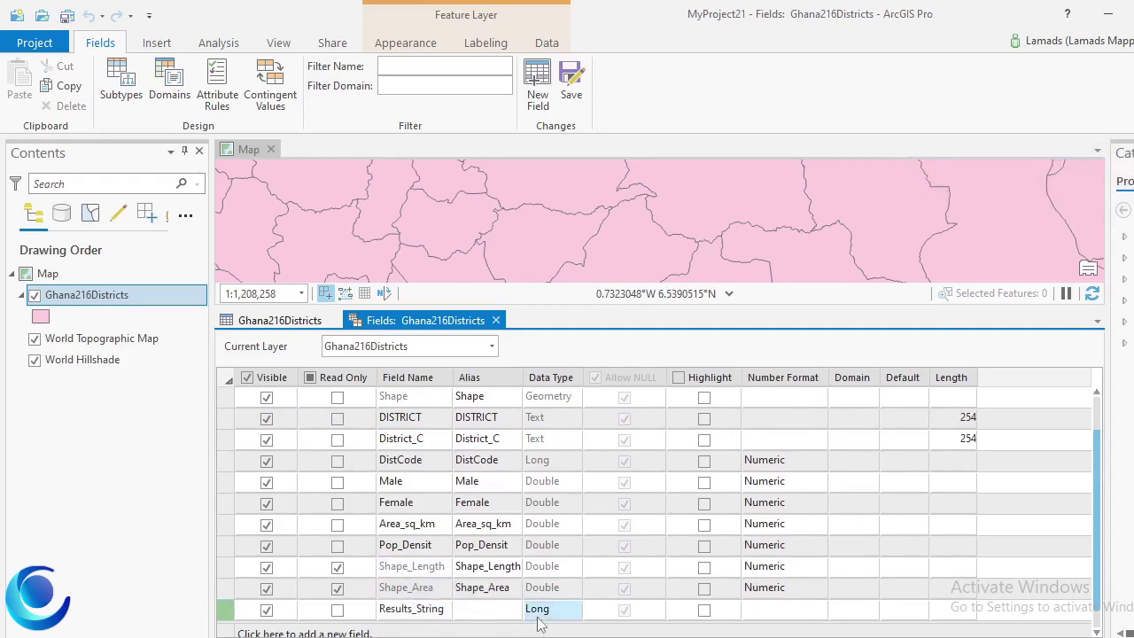
pyautogui.click(539, 614)
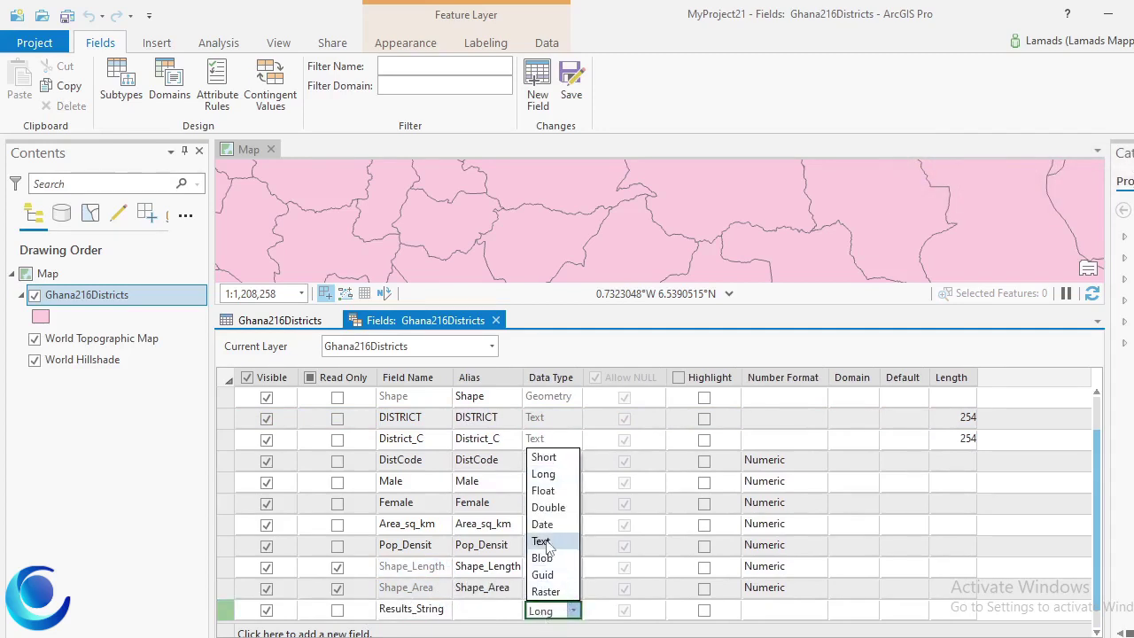
pyautogui.click(548, 541)
pyautogui.click(475, 588)
pyautogui.click(476, 587)
pyautogui.write('R')
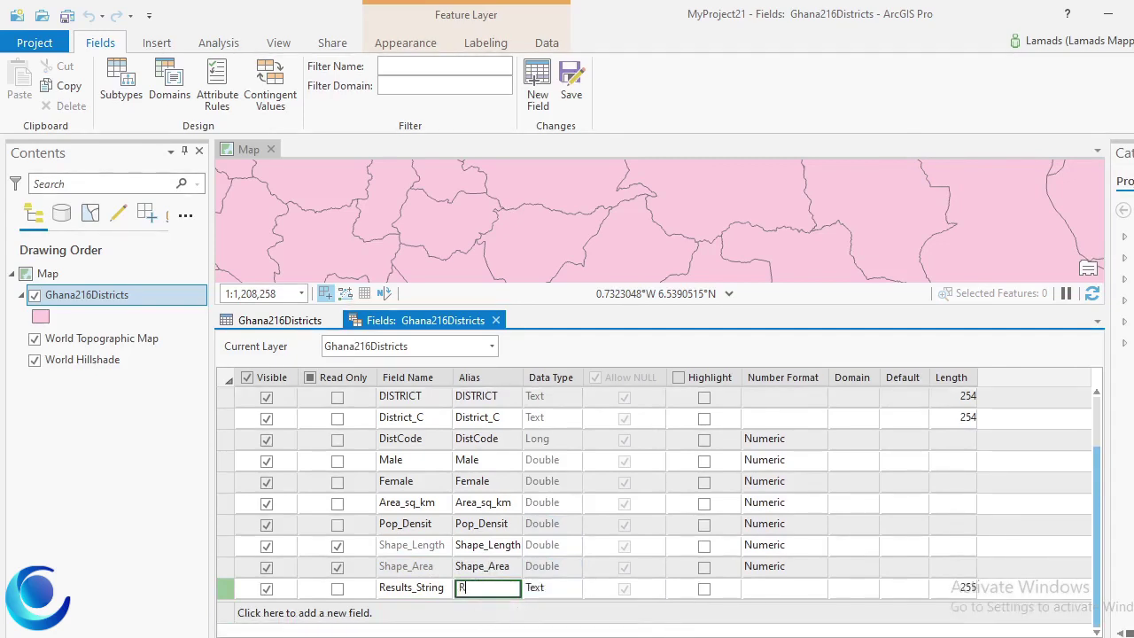
pyautogui.write('esult String')
# Step: Add another field named Results_Integer with the alias Result Inte
pyautogui.click(323, 613)
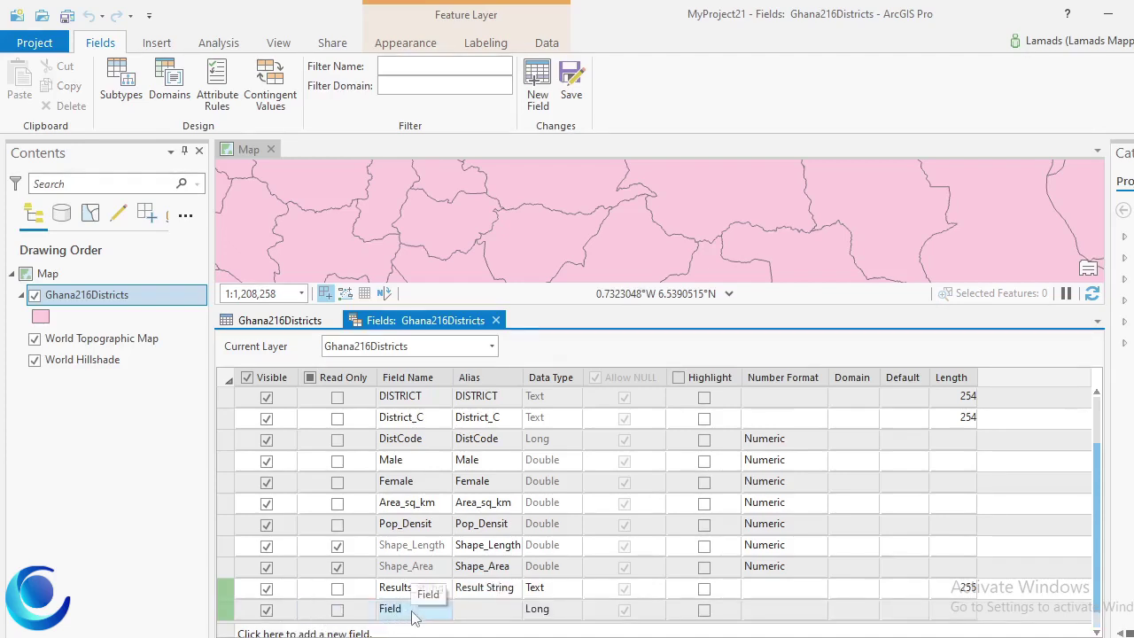
pyautogui.click(413, 611)
pyautogui.write('Re')
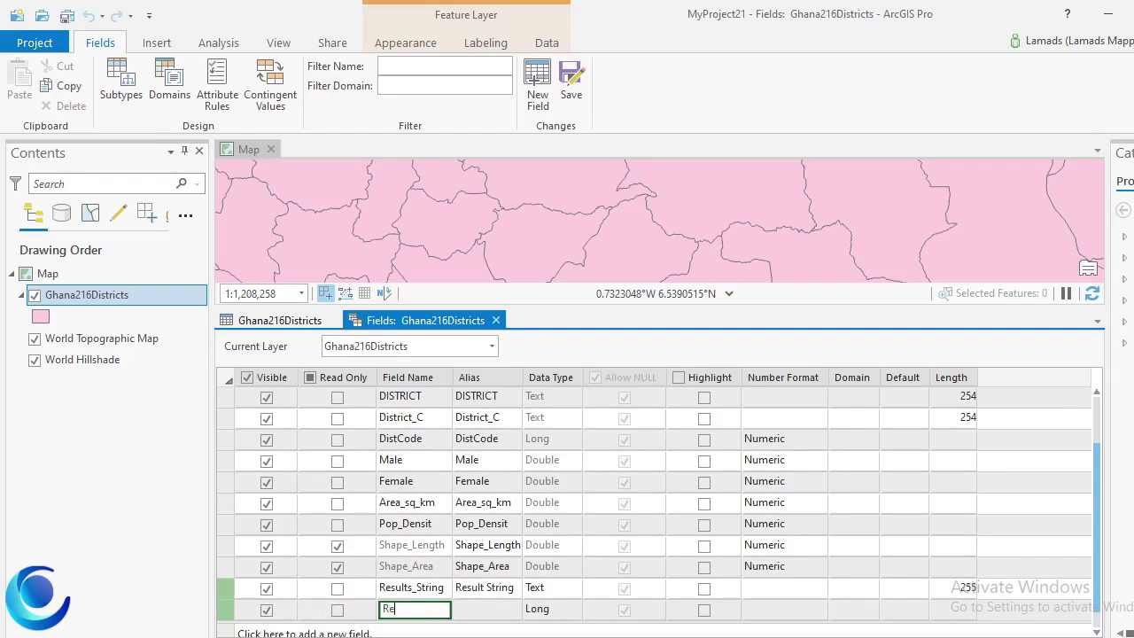
pyautogui.write('sults_Integer')
pyautogui.click(513, 613)
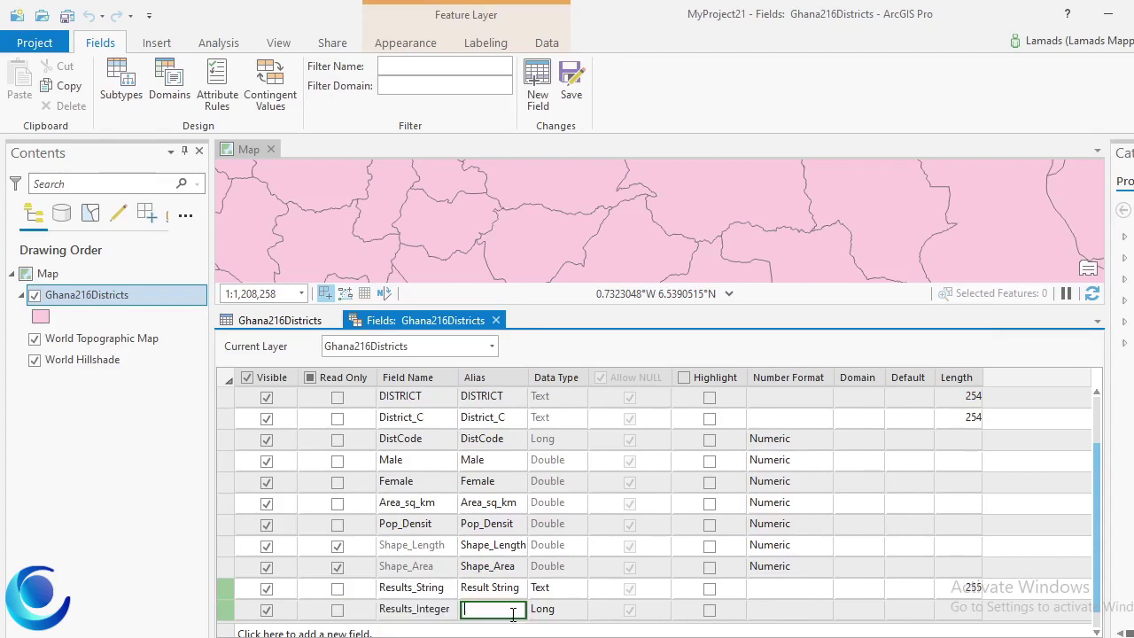
pyautogui.write('Result Inte')
pyautogui.press('Return')
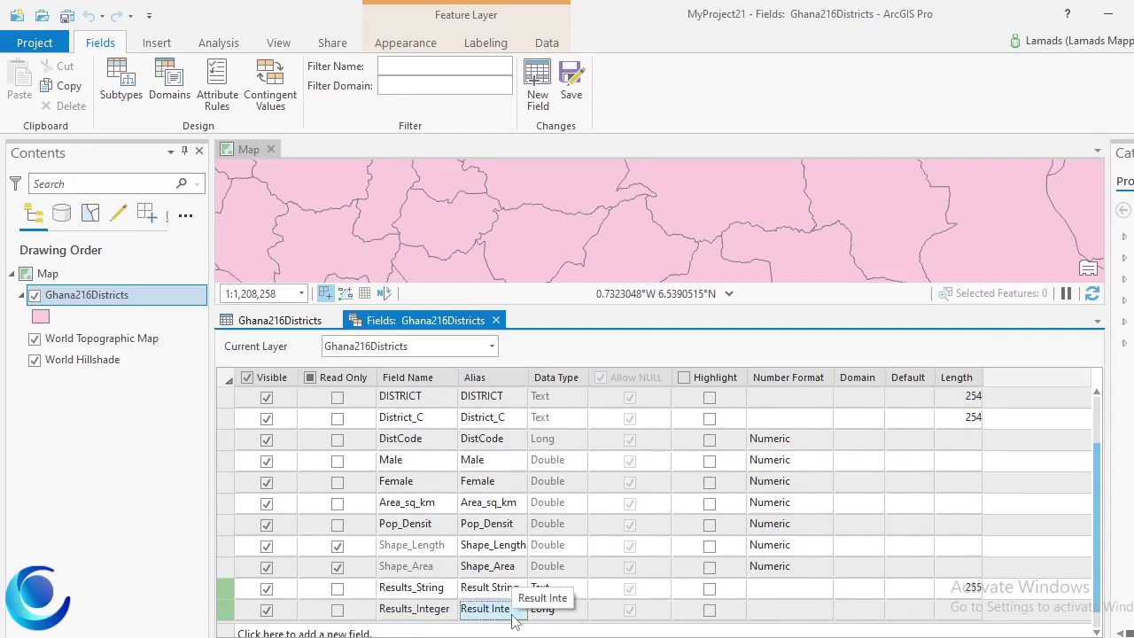
# Step: Correct the aliases of the two new fields to Results Integer and Results String
pyautogui.click(488, 611)
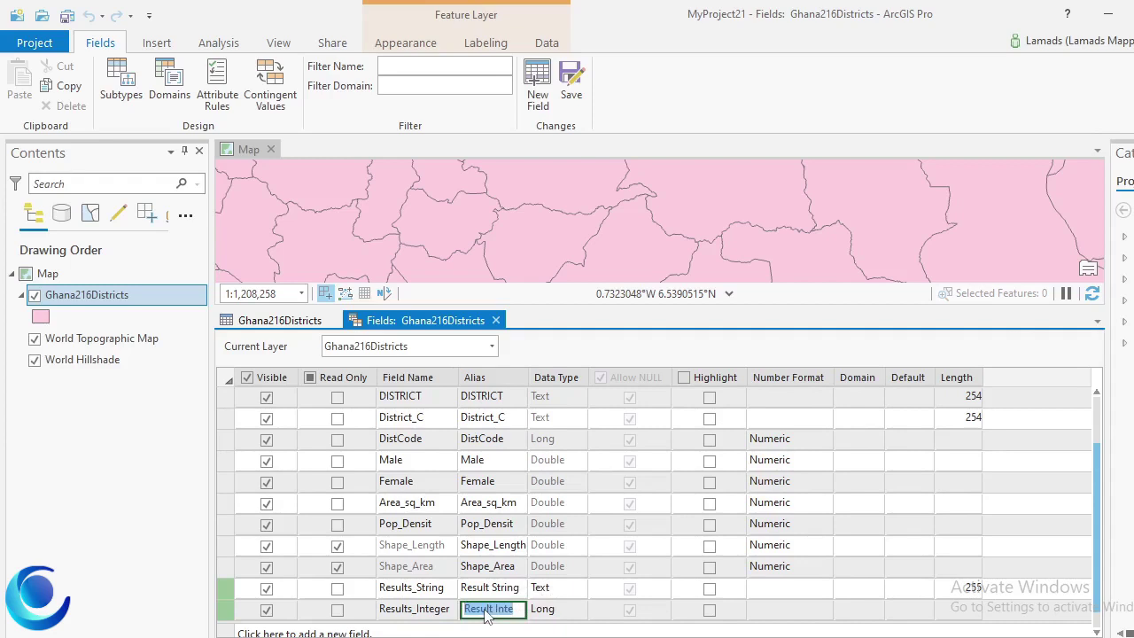
pyautogui.doubleClick(492, 609)
pyautogui.click(496, 610)
pyautogui.write('s')
pyautogui.press('BackSpace')
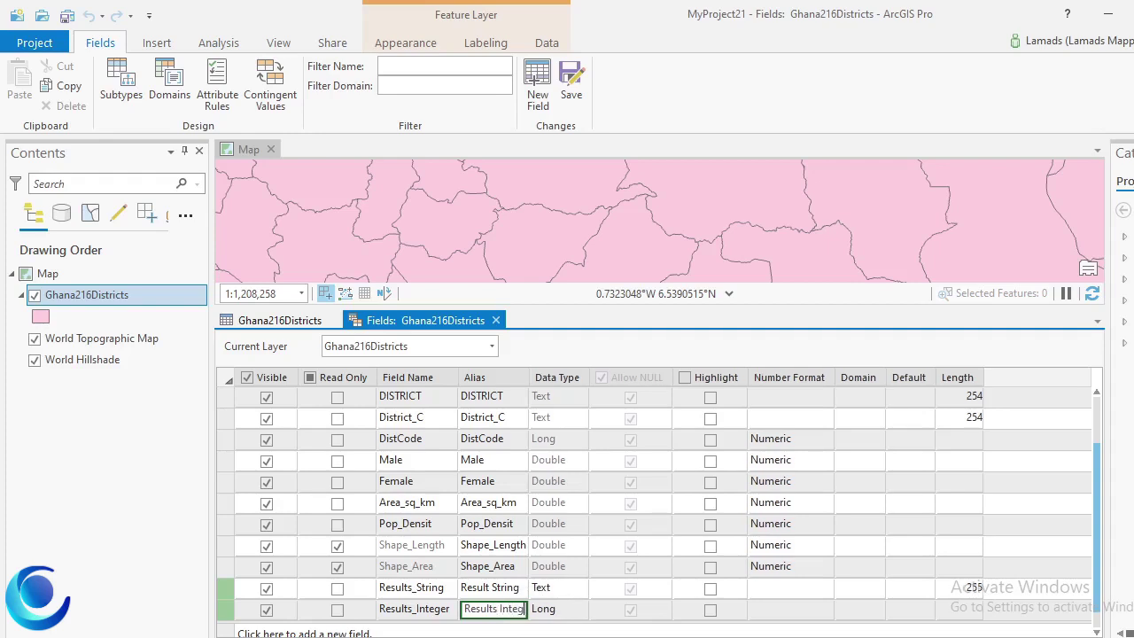
pyautogui.press('Return')
pyautogui.click(488, 592)
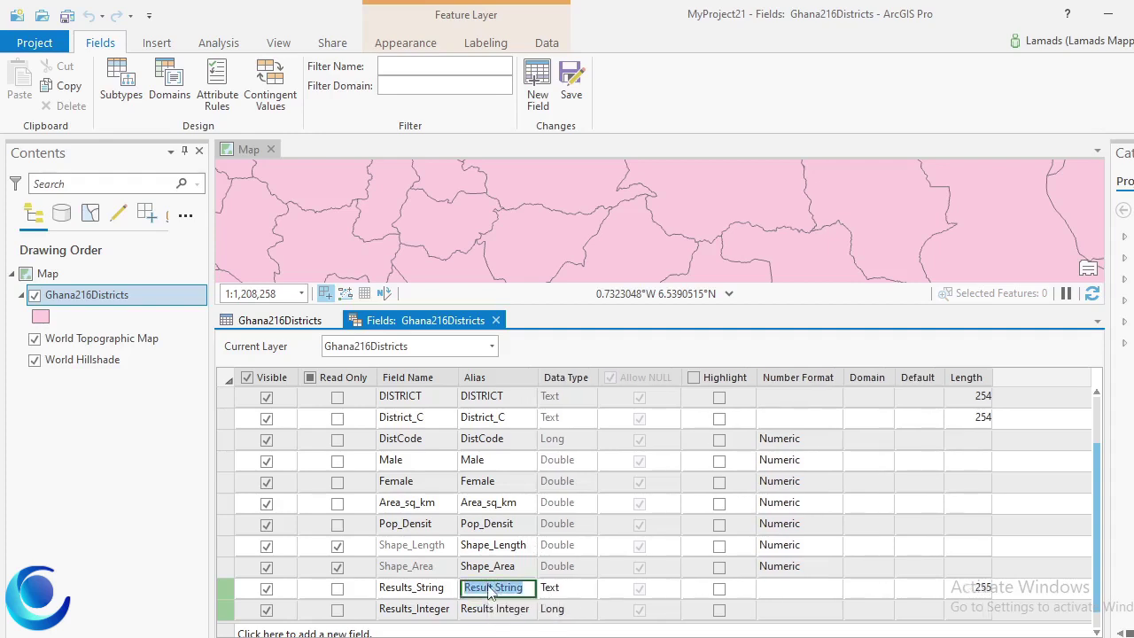
pyautogui.click(493, 587)
pyautogui.write('s')
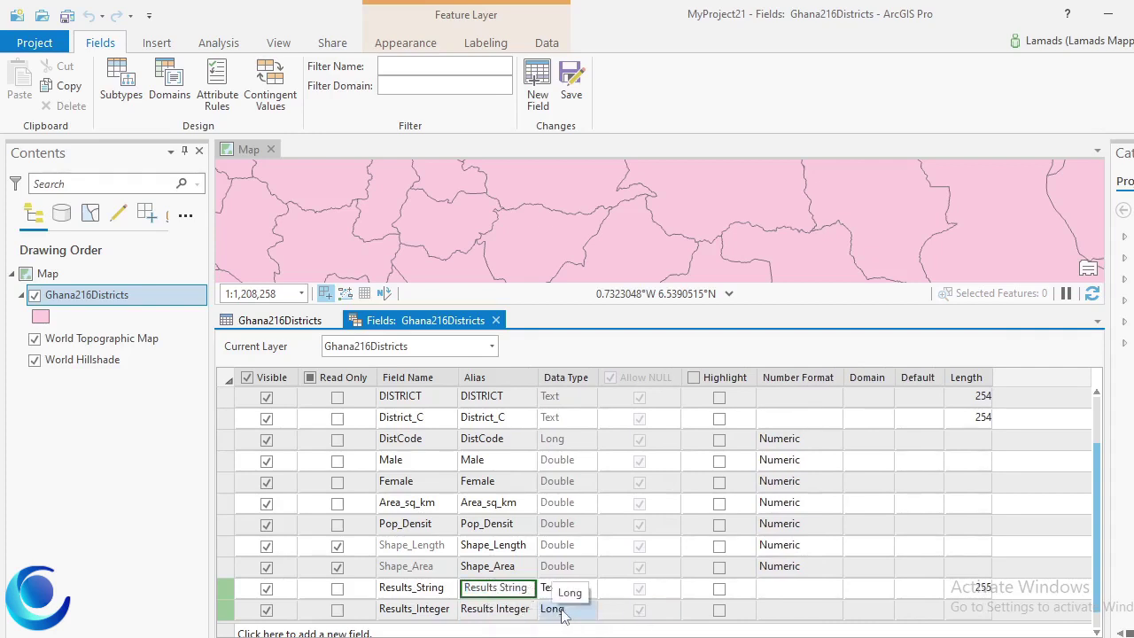
# Step: Set the Results_Integer field's data type to Double and save the field changes
pyautogui.click(550, 611)
pyautogui.click(553, 611)
pyautogui.click(565, 507)
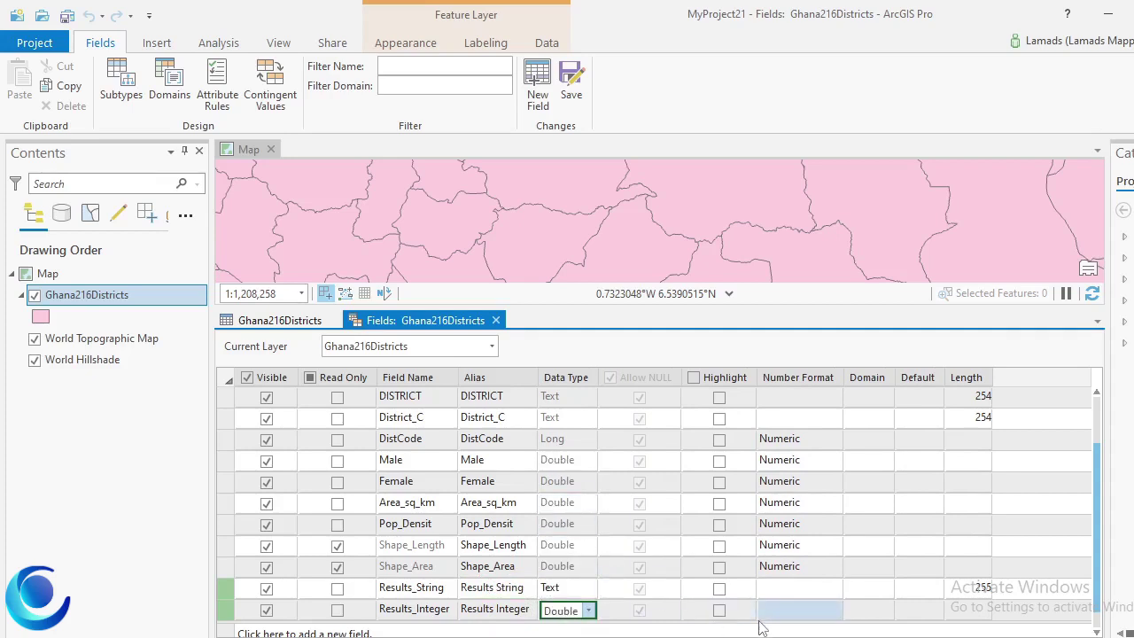
pyautogui.click(571, 75)
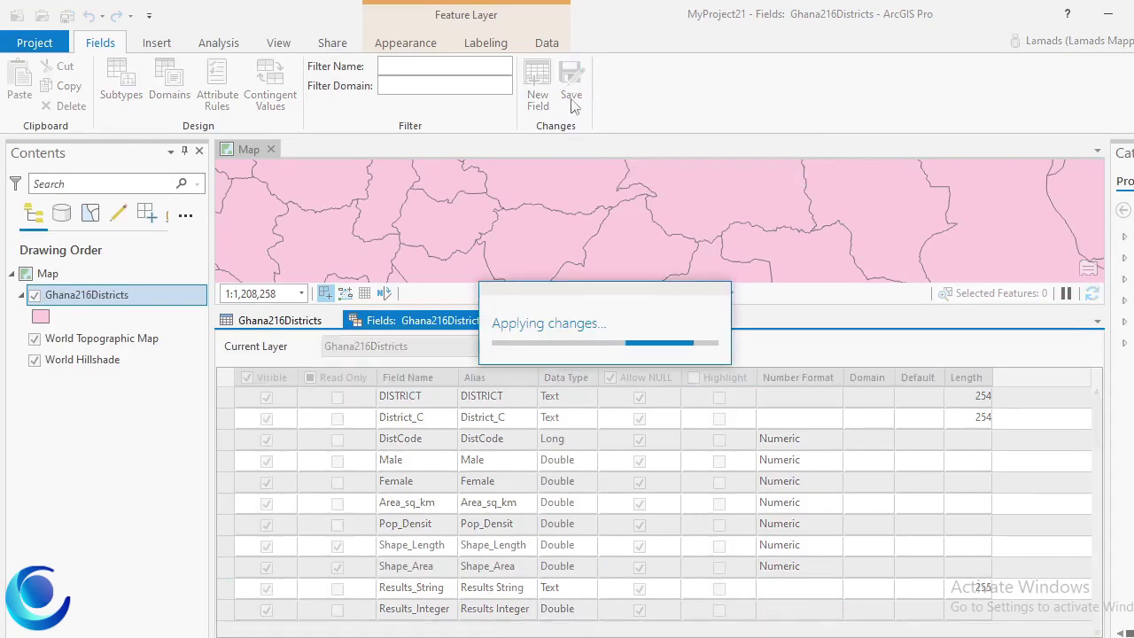
# Step: Return to the attribute table and open Calculate Field for the Results String column
pyautogui.click(280, 321)
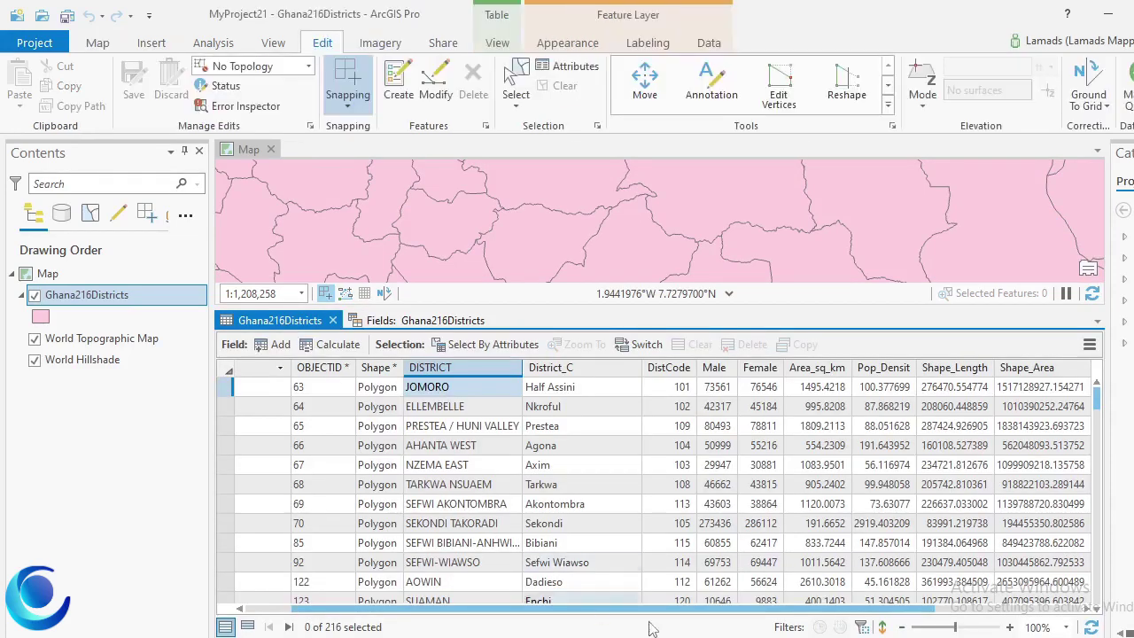
pyautogui.moveTo(693, 609); pyautogui.dragTo(915, 609)
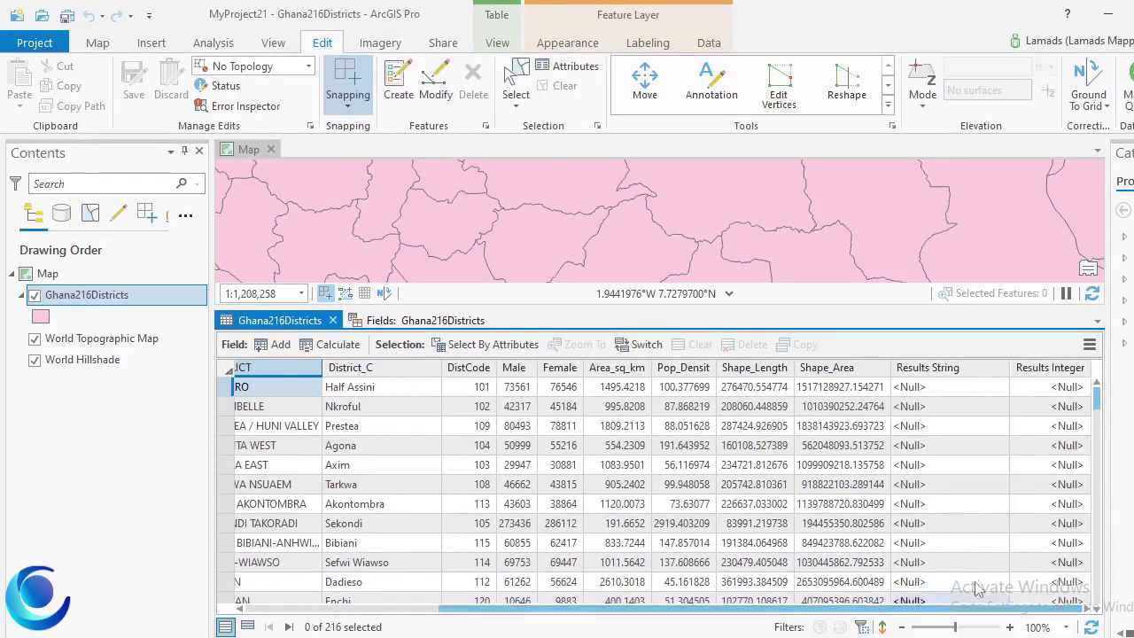
pyautogui.rightClick(927, 370)
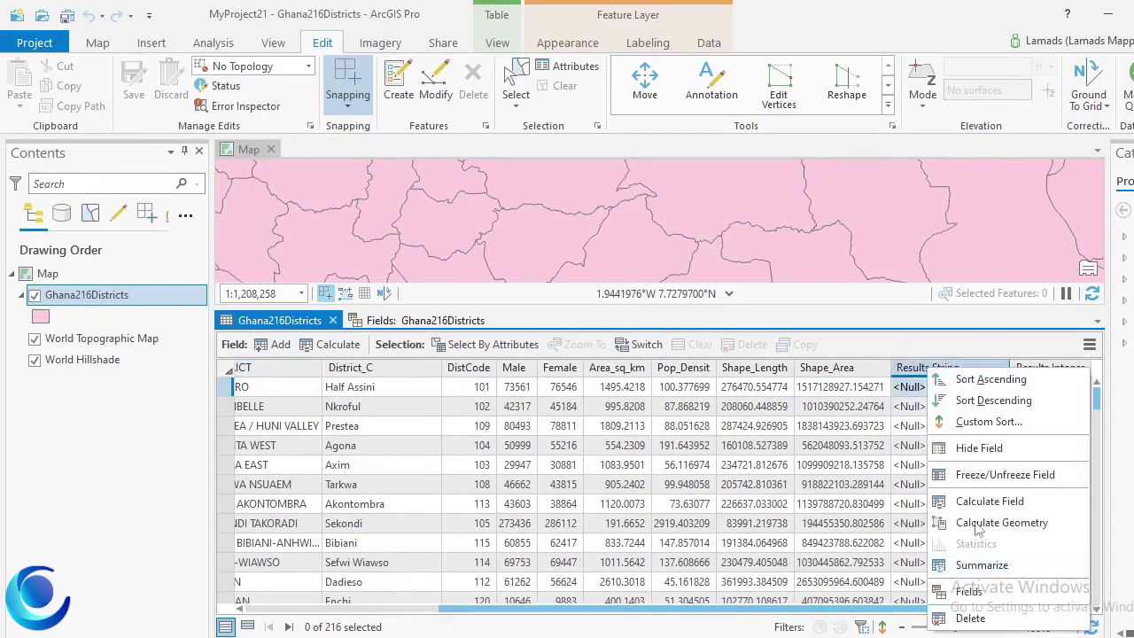
pyautogui.click(1021, 503)
pyautogui.moveTo(597, 116); pyautogui.dragTo(603, 31)
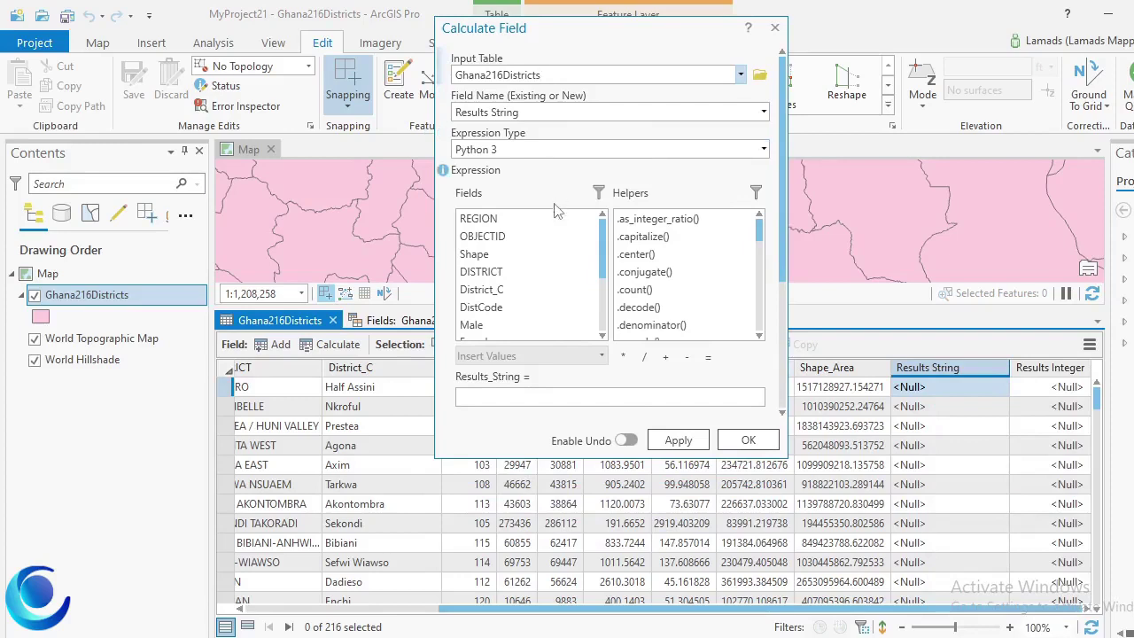
# Step: Insert the District_C field into the Results_String expression
pyautogui.moveTo(600, 246)
pyautogui.mouseDown()
pyautogui.moveTo(600, 314)
pyautogui.moveTo(600, 262)
pyautogui.mouseUp()
pyautogui.moveTo(758, 232)
pyautogui.mouseDown()
pyautogui.moveTo(768, 318)
pyautogui.moveTo(765, 229)
pyautogui.mouseUp()
pyautogui.scroll(-1, 760, 369)
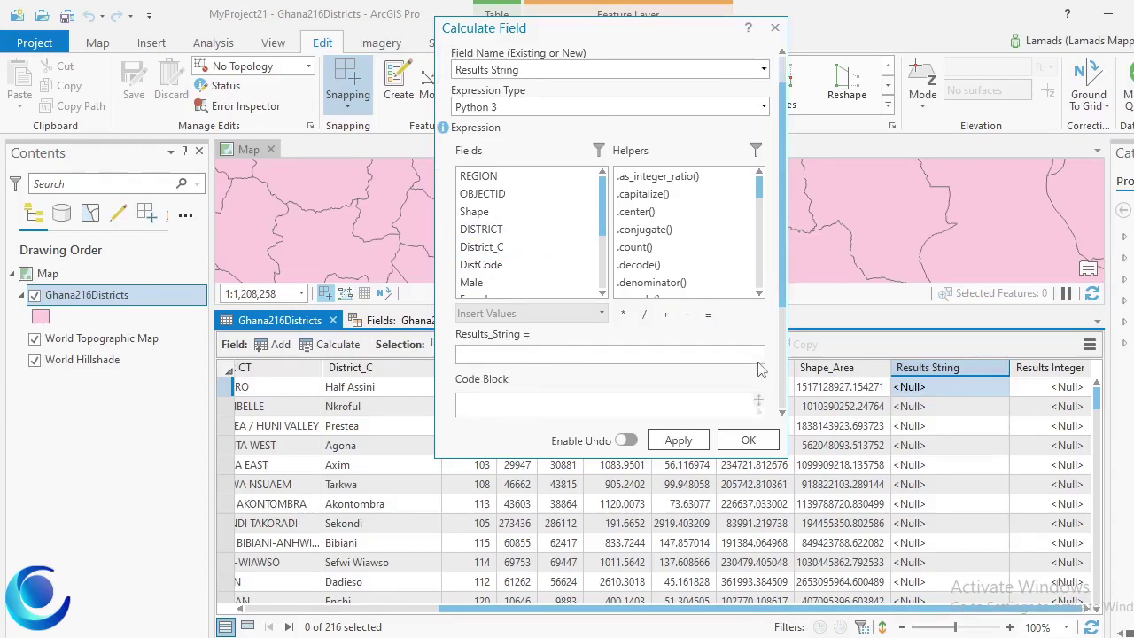
pyautogui.click(536, 352)
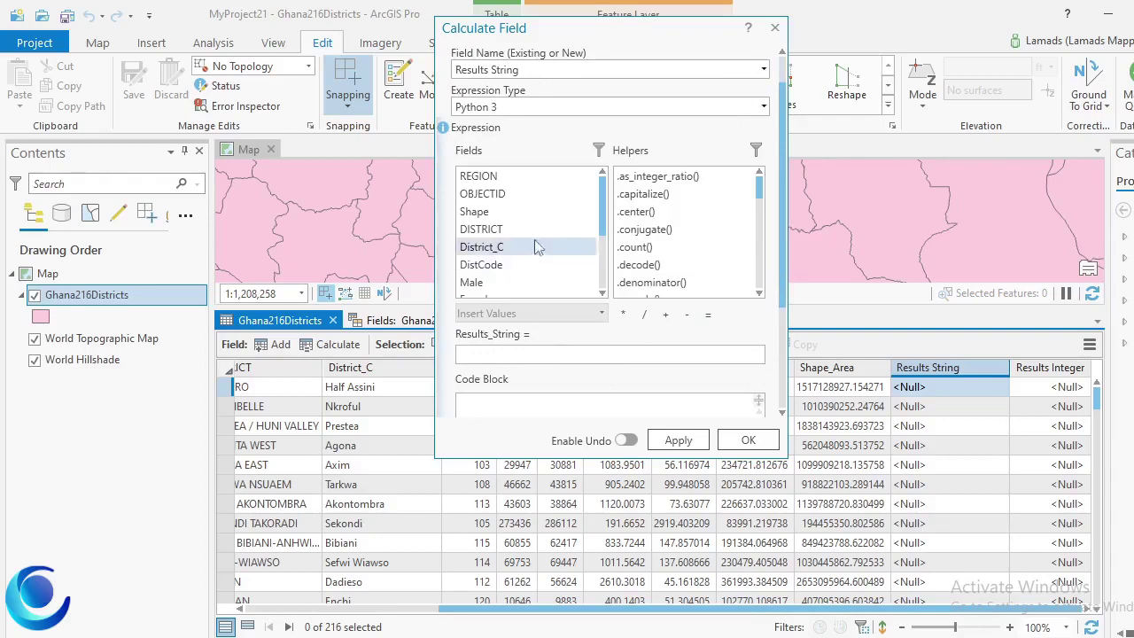
pyautogui.scroll(-1, 534, 232)
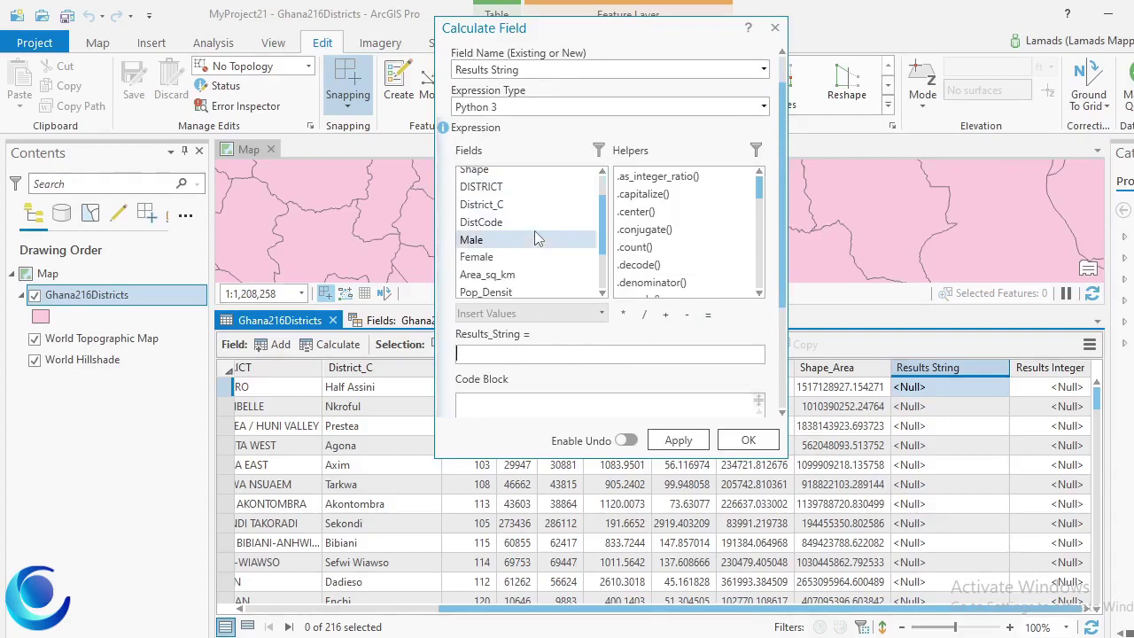
pyautogui.scroll(-1, 534, 238)
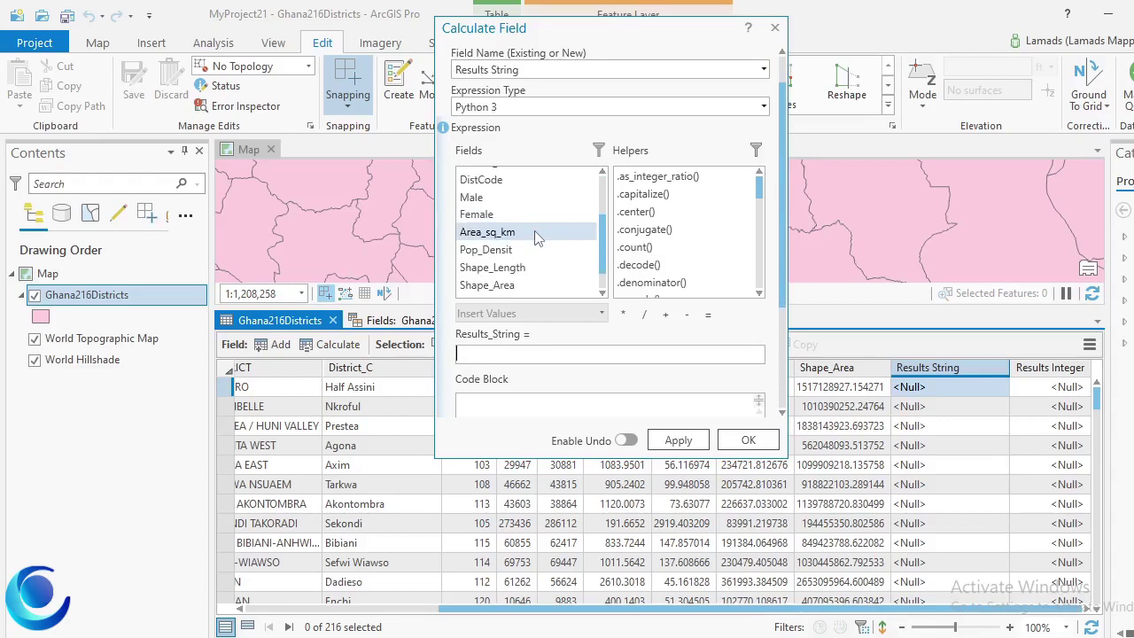
pyautogui.scroll(1, 534, 231)
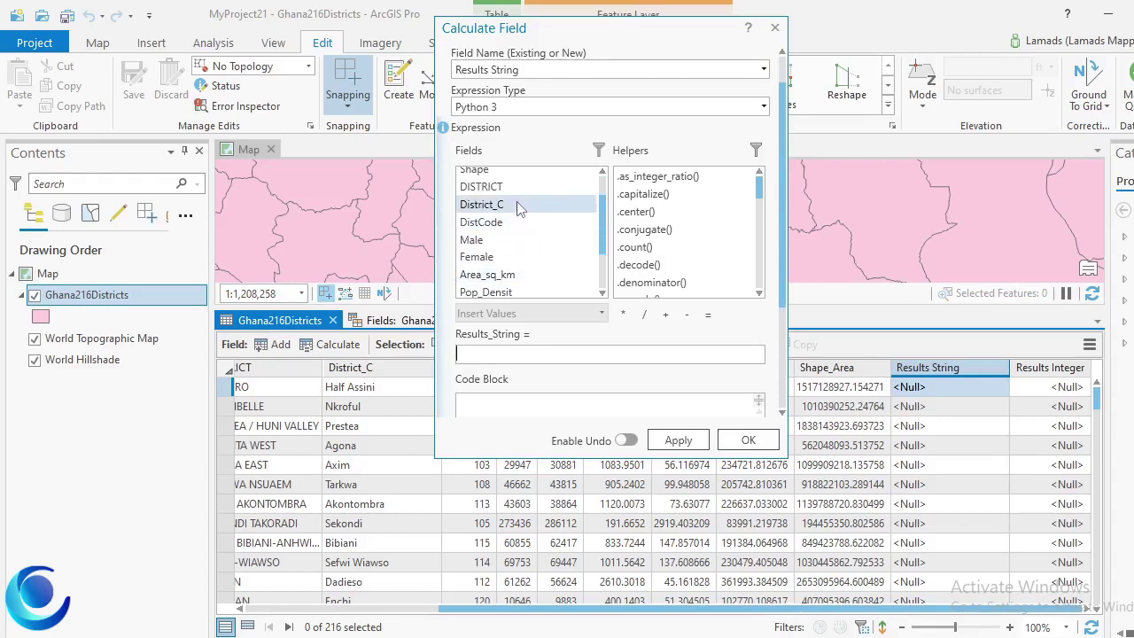
pyautogui.doubleClick(518, 206)
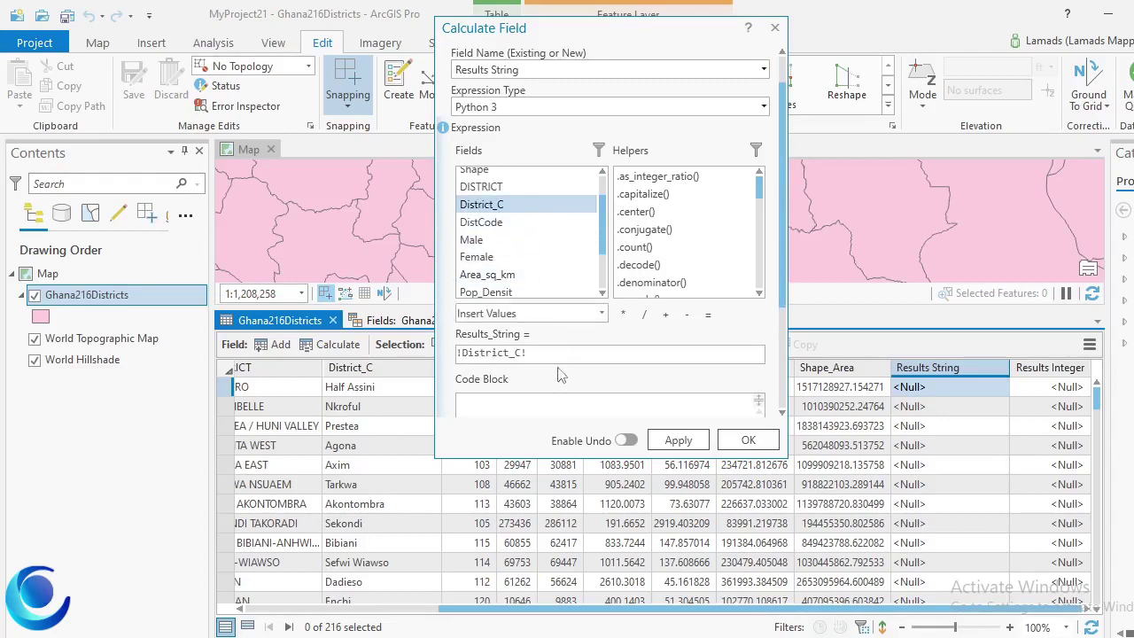
# Step: Append the .upper() helper to the District_C field in the Results_String expression and apply the calculation
pyautogui.scroll(-2, 685, 226)
pyautogui.scroll(-2, 682, 226)
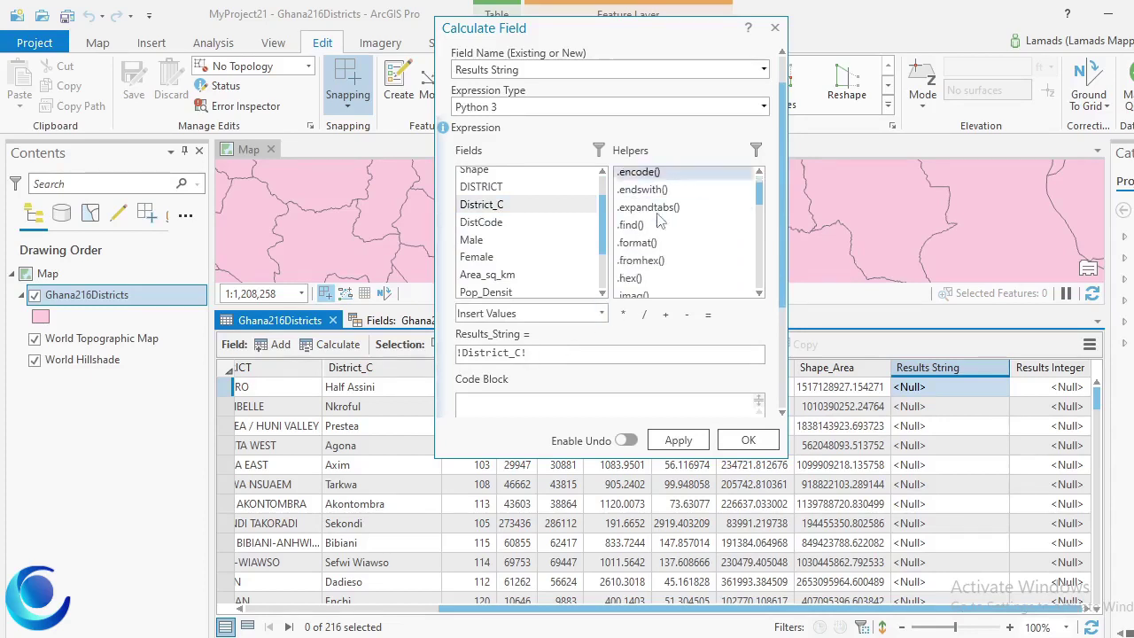
pyautogui.scroll(4, 660, 219)
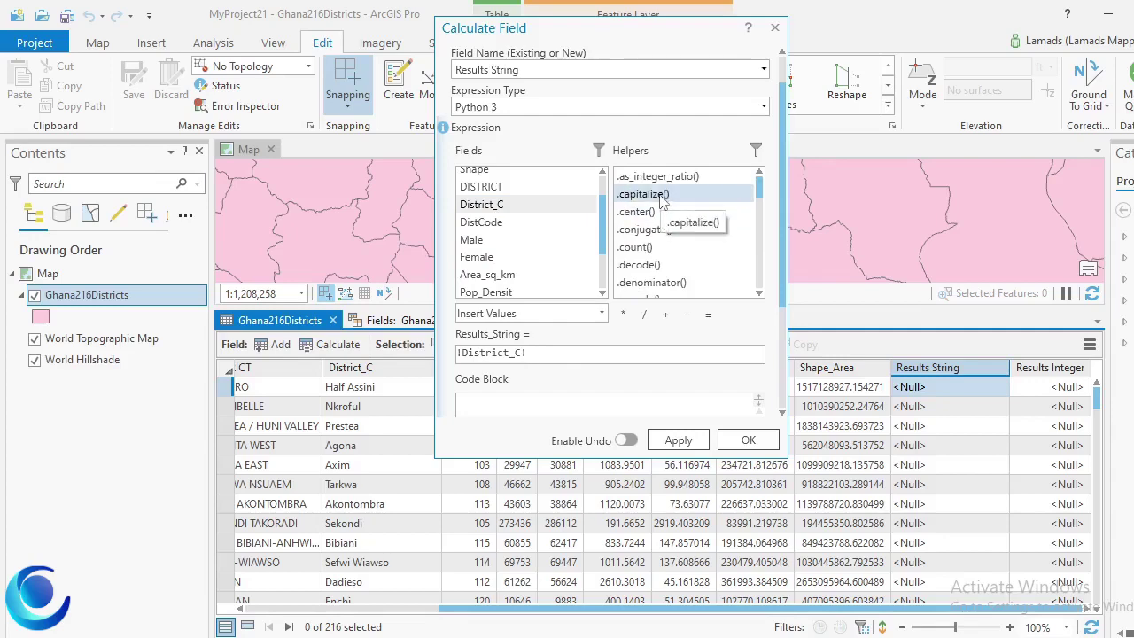
pyautogui.scroll(-3, 666, 221)
pyautogui.scroll(-6, 666, 271)
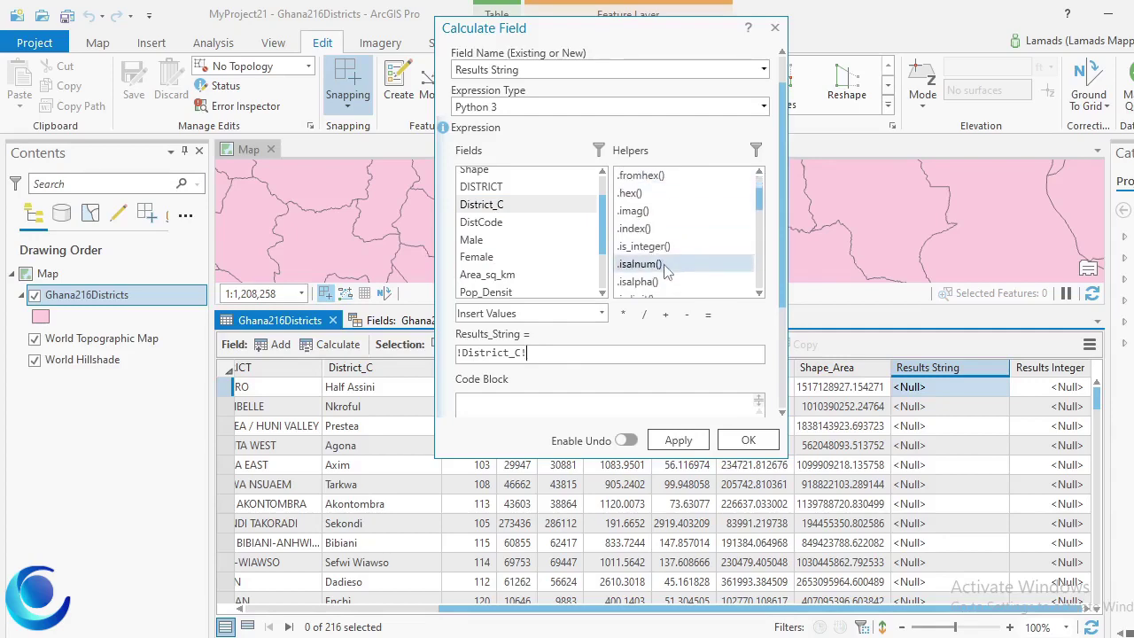
pyautogui.scroll(-6, 666, 271)
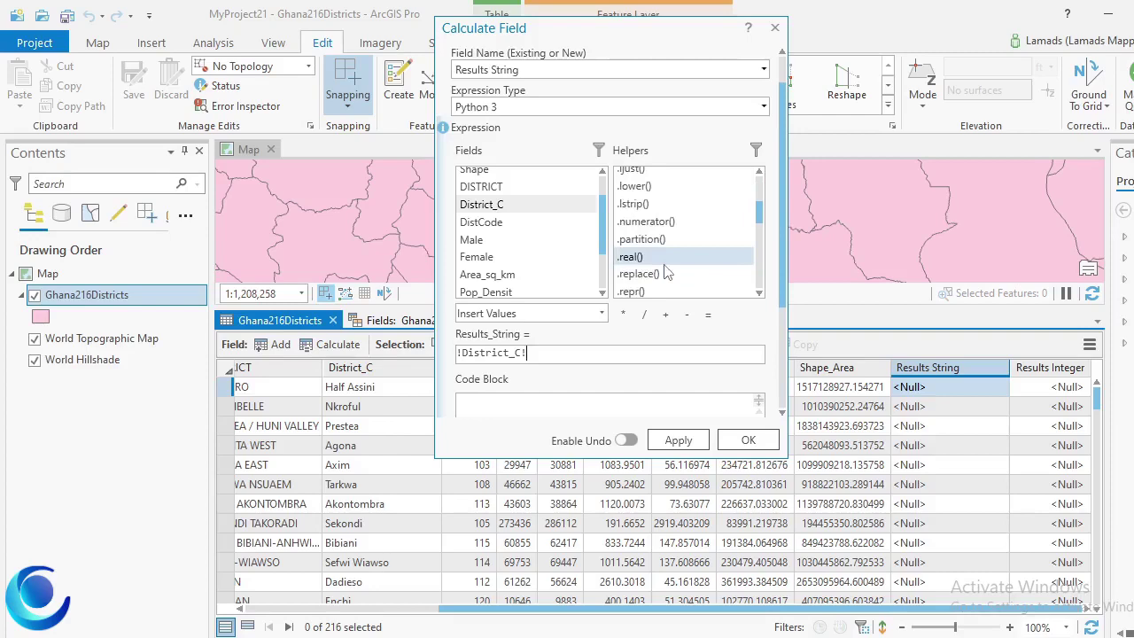
pyautogui.scroll(-2, 666, 271)
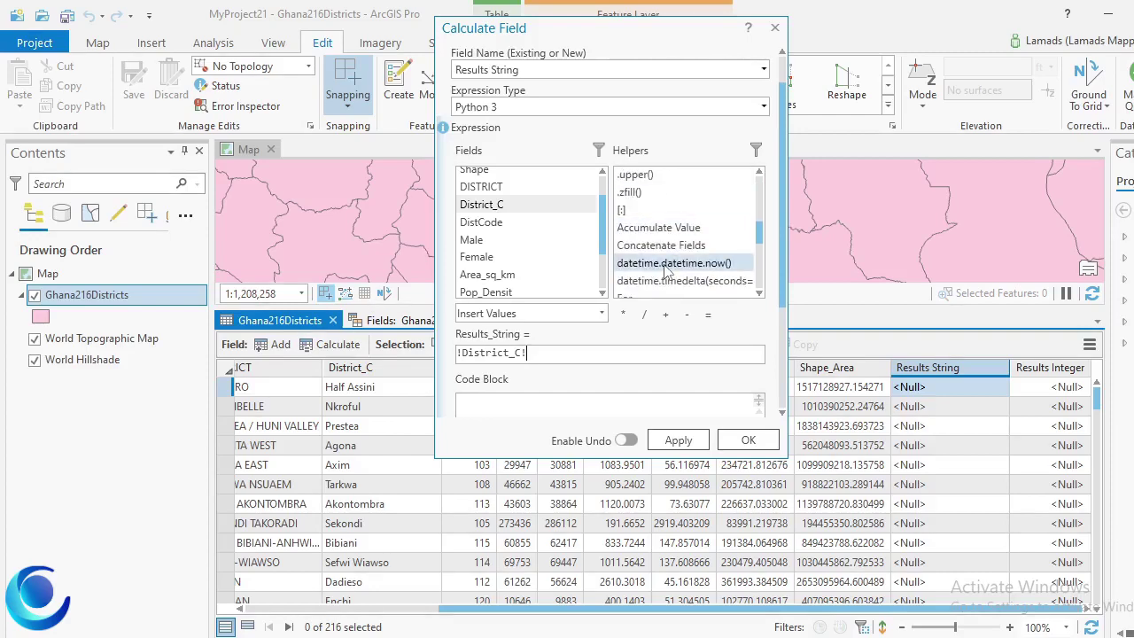
pyautogui.scroll(2, 659, 264)
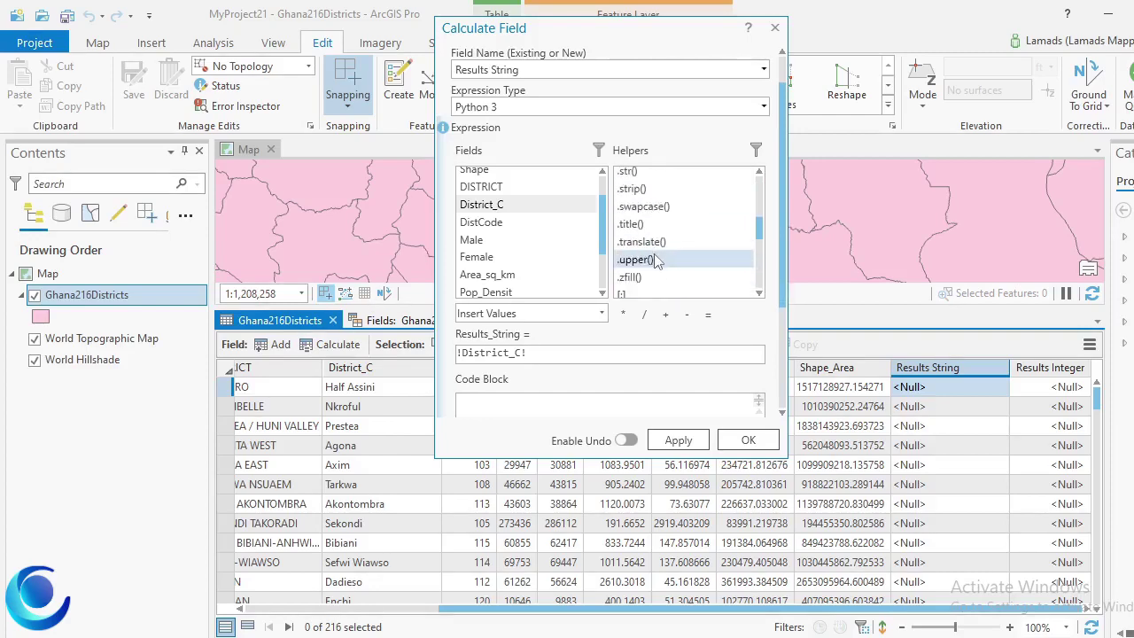
pyautogui.doubleClick(656, 260)
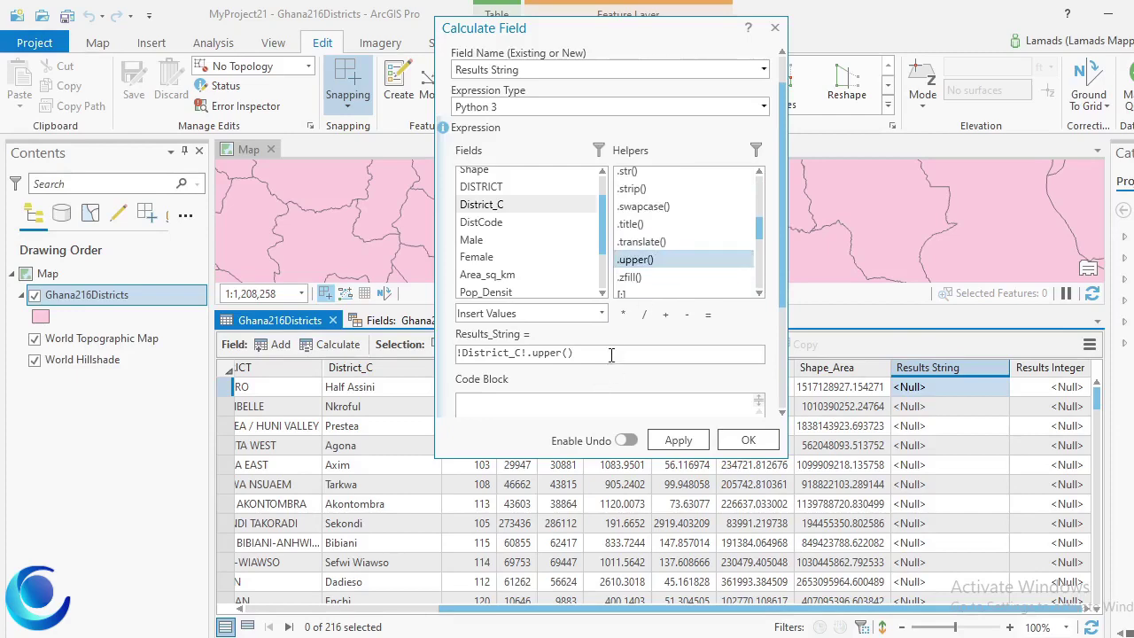
pyautogui.click(689, 441)
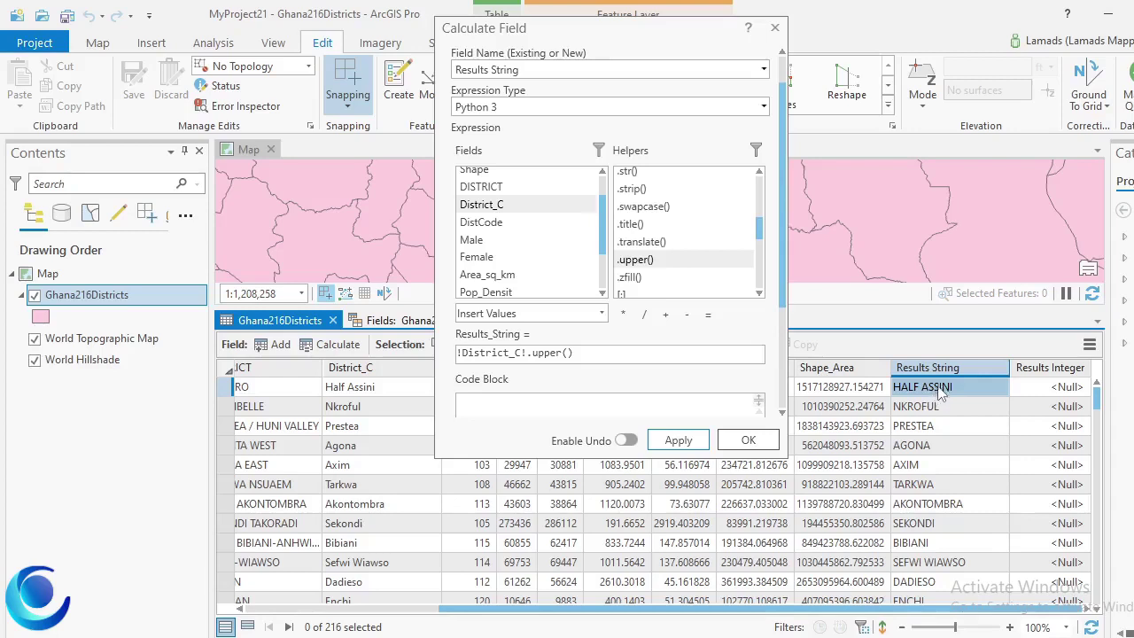
# Step: Change the expression to !District_C!.lower(), apply the calculation to Results String and close Calculate Field
pyautogui.click(599, 353)
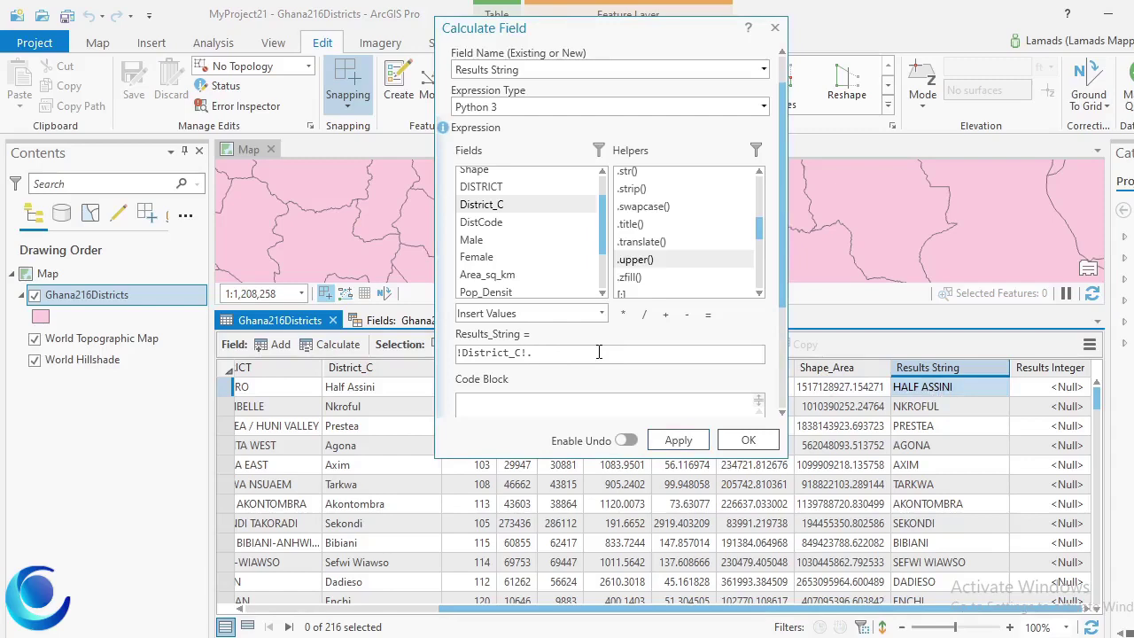
pyautogui.scroll(4, 700, 266)
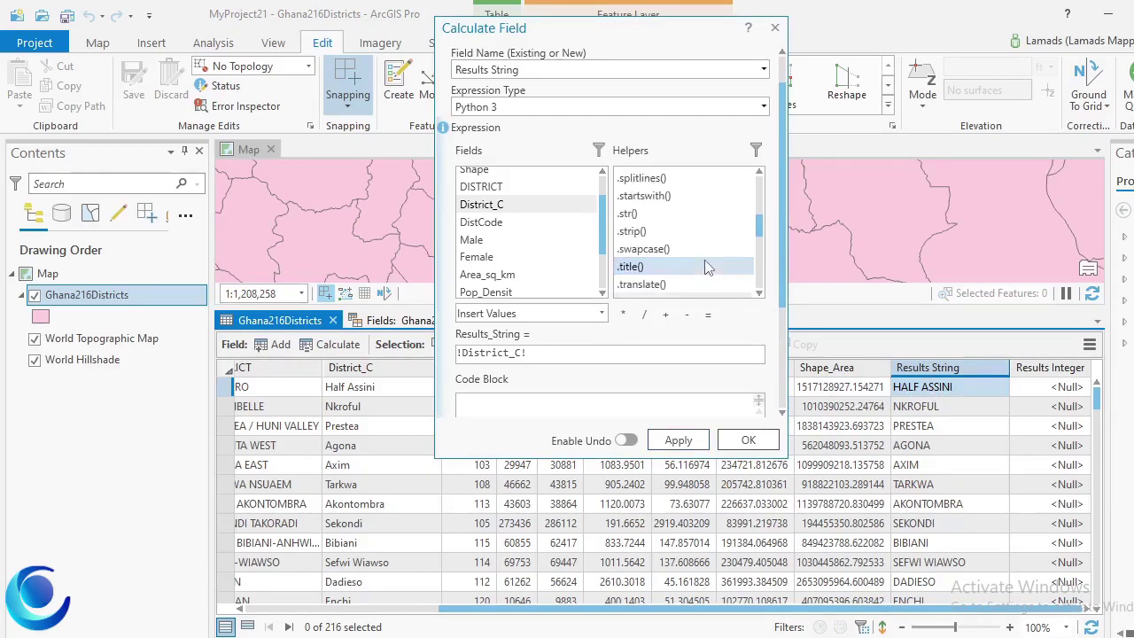
pyautogui.scroll(3, 707, 268)
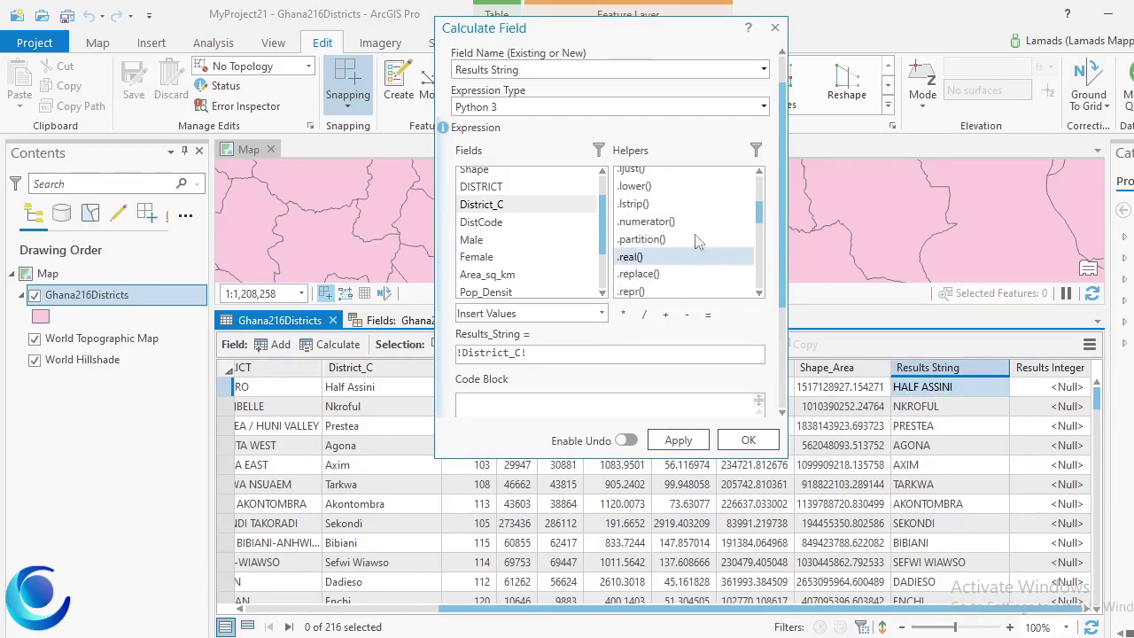
pyautogui.doubleClick(659, 188)
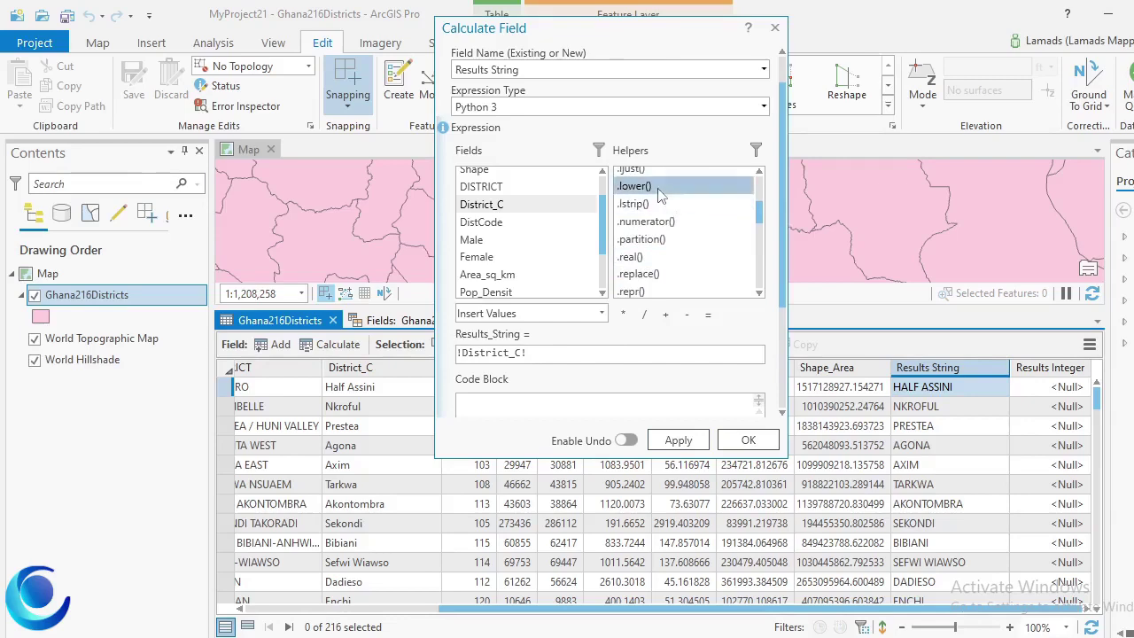
pyautogui.click(696, 446)
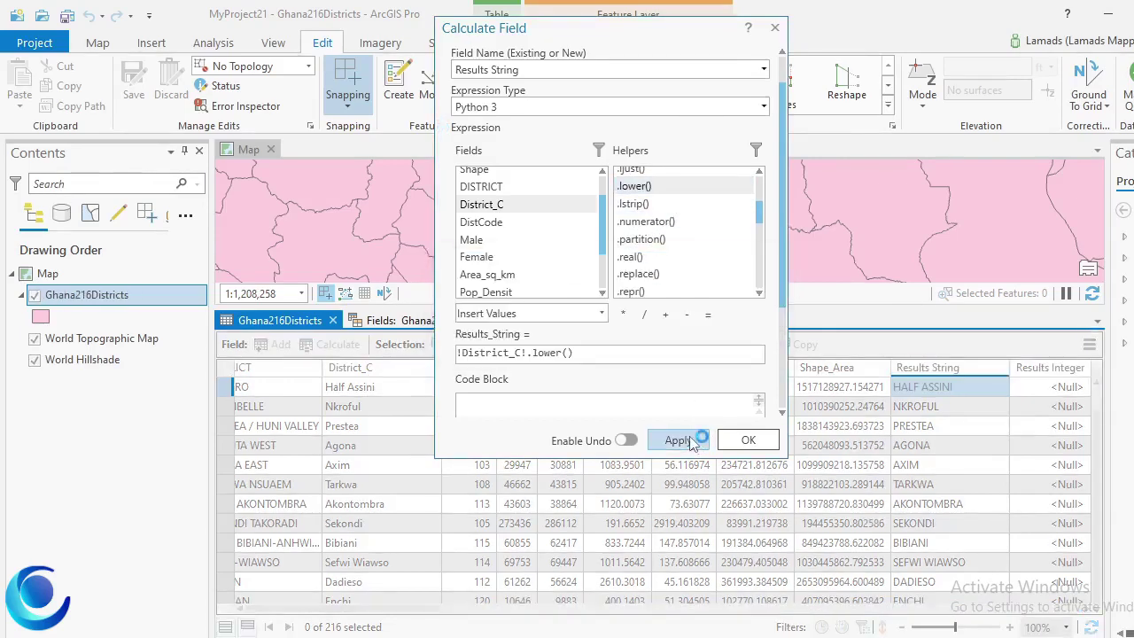
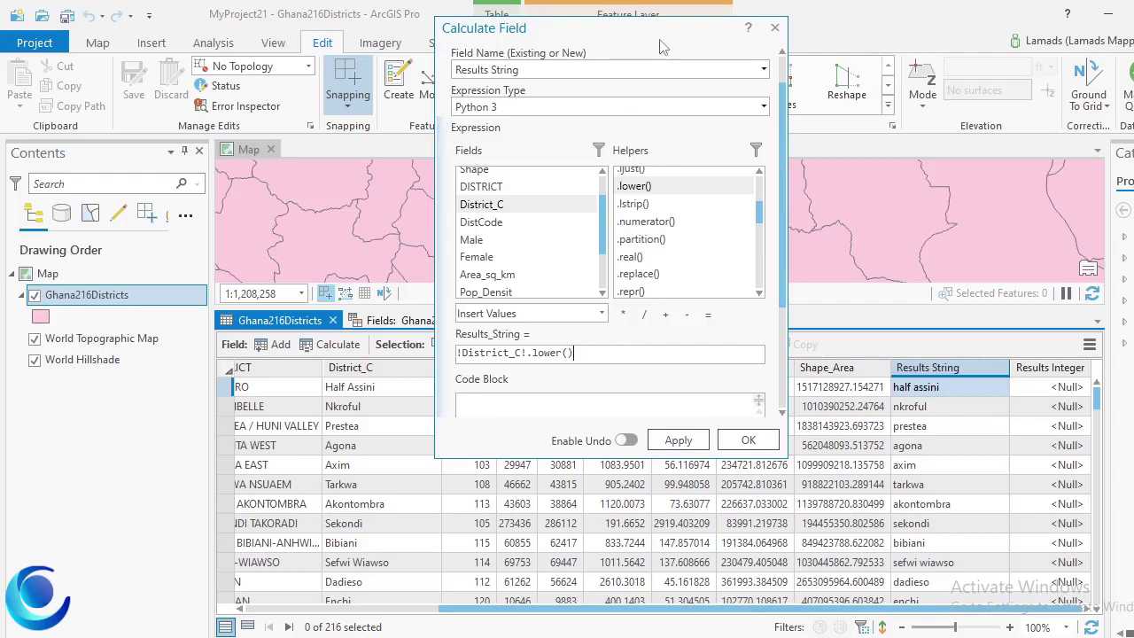
pyautogui.moveTo(653, 34); pyautogui.dragTo(695, 40)
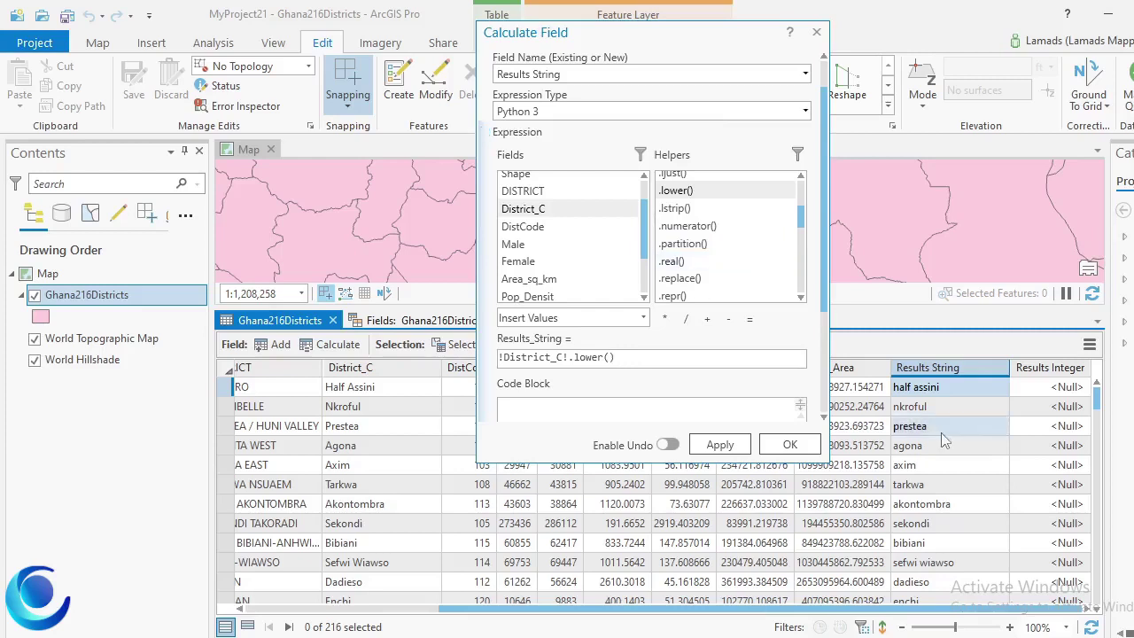
pyautogui.doubleClick(896, 389)
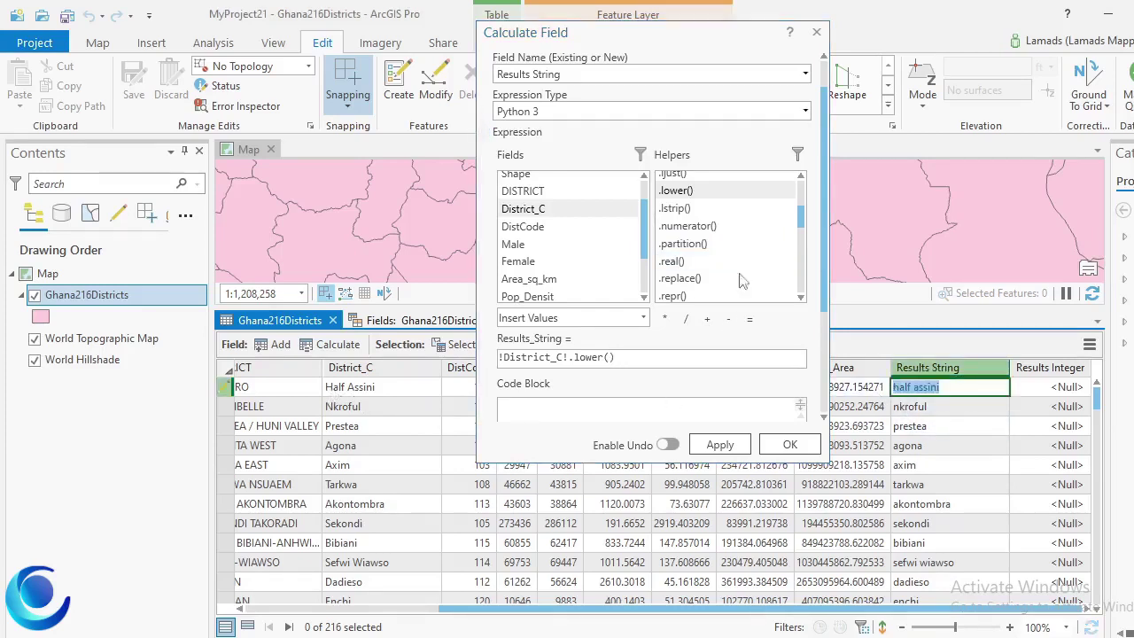
pyautogui.click(789, 445)
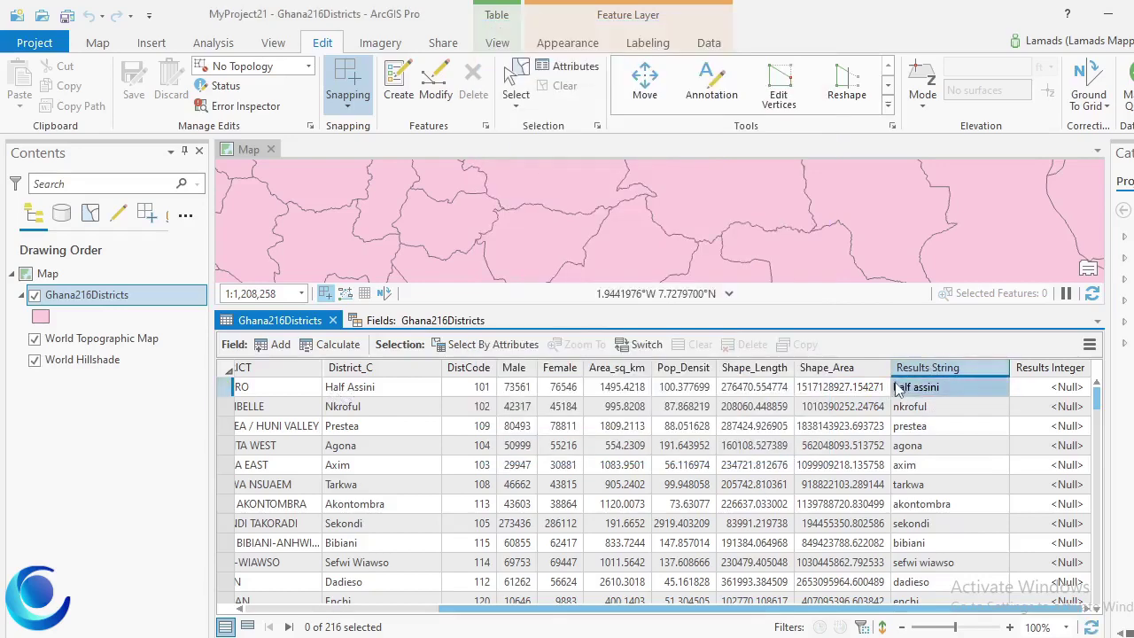
# Step: Add leading spaces to the Results String values half assini, agona, nkroful and prestea in the first four rows
pyautogui.click(898, 388)
pyautogui.click(897, 388)
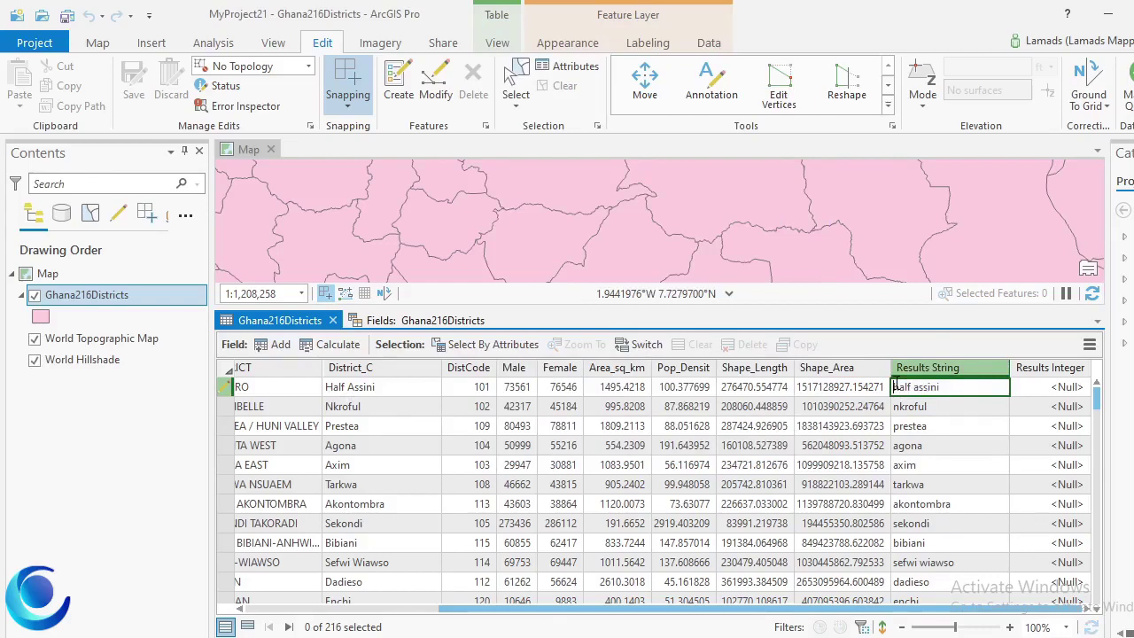
pyautogui.click(900, 445)
pyautogui.click(896, 446)
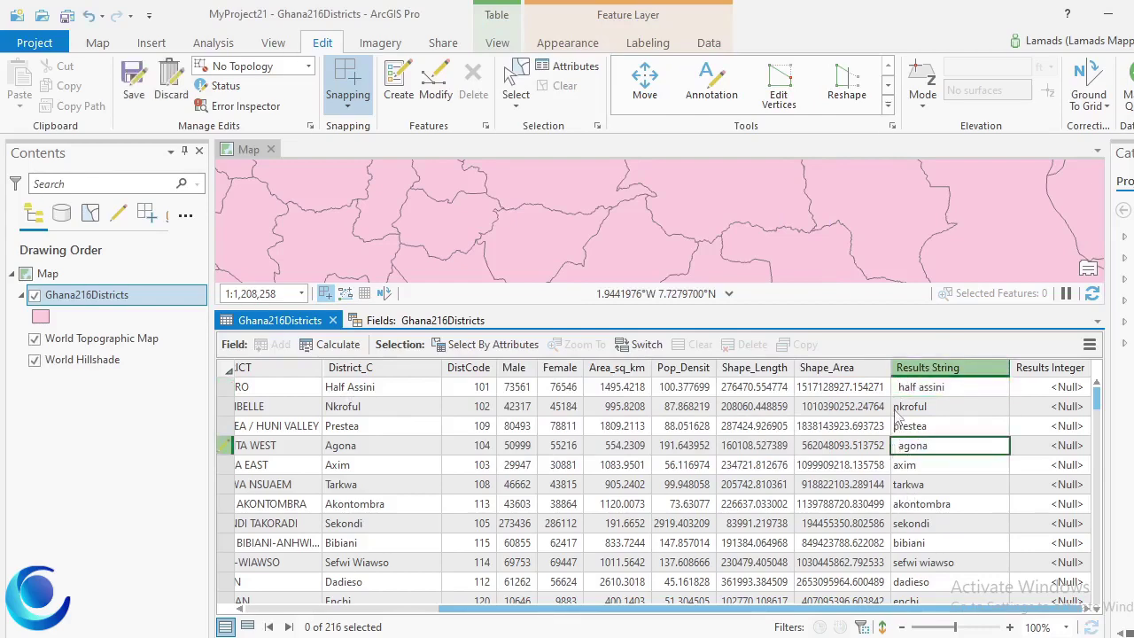
pyautogui.click(895, 408)
pyautogui.click(894, 408)
pyautogui.click(895, 407)
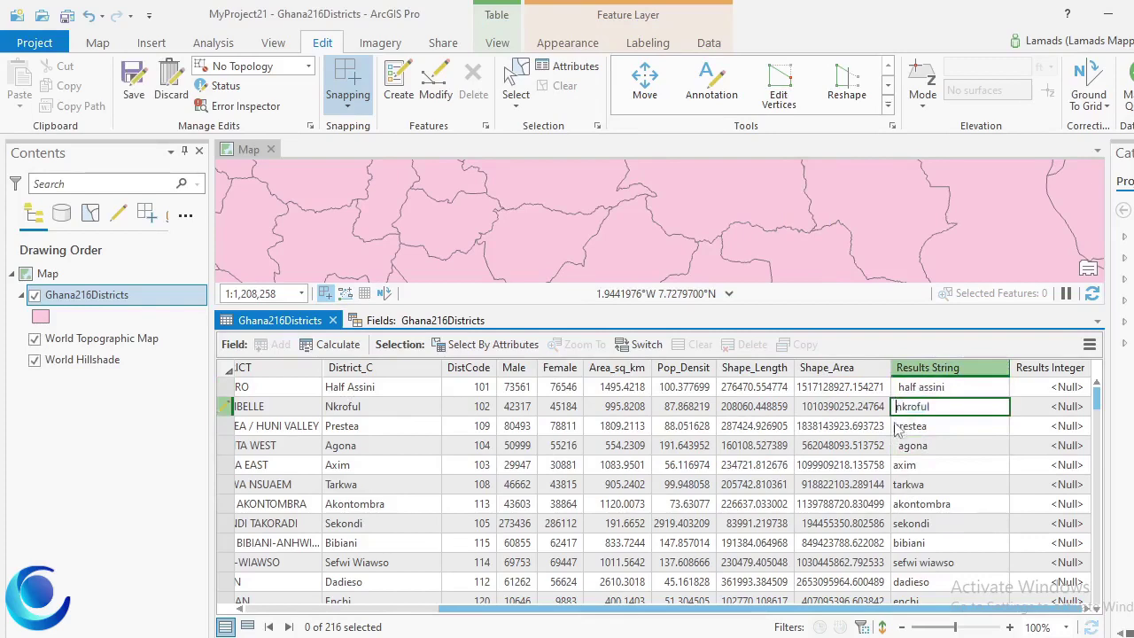
pyautogui.click(896, 427)
pyautogui.click(898, 427)
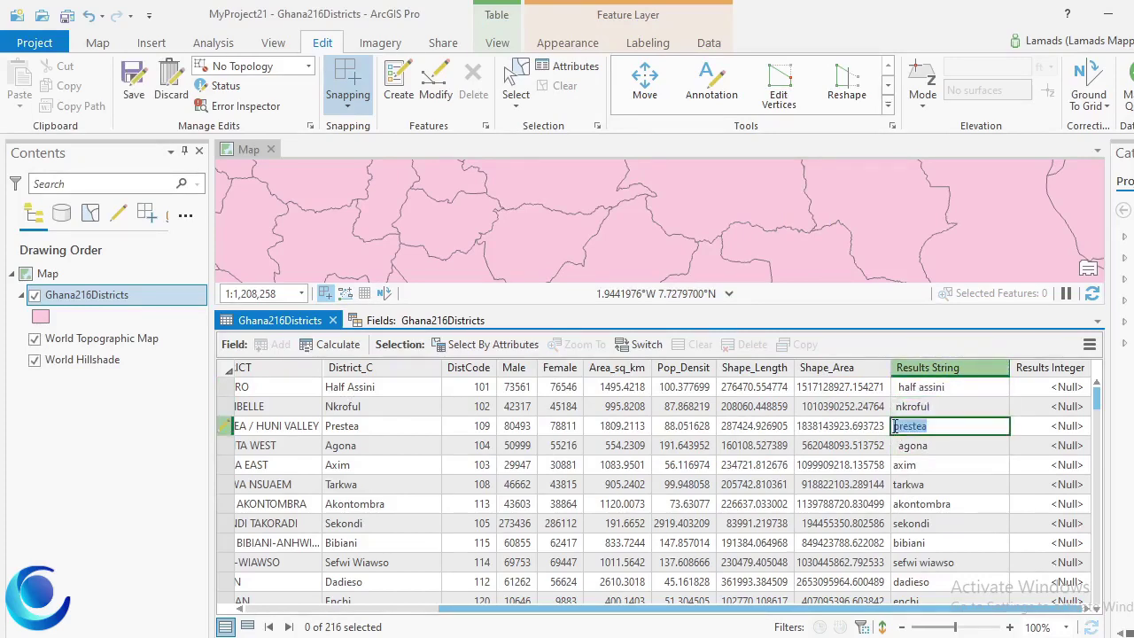
pyautogui.click(895, 426)
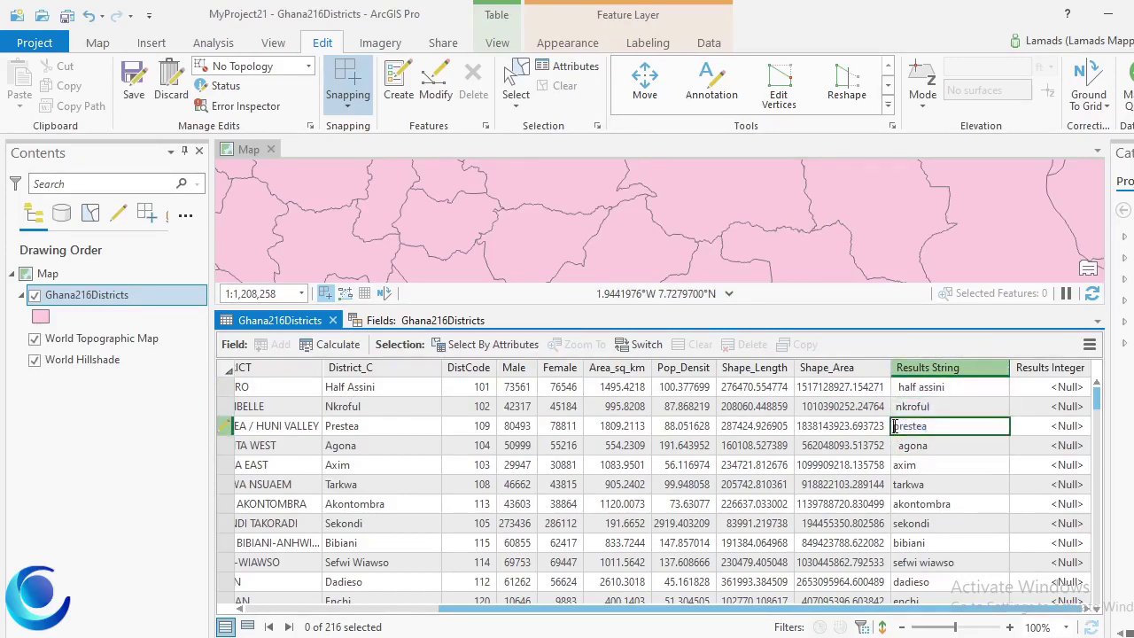
pyautogui.keyDown('ctrl'); pyautogui.click(935, 386); pyautogui.keyUp('ctrl')
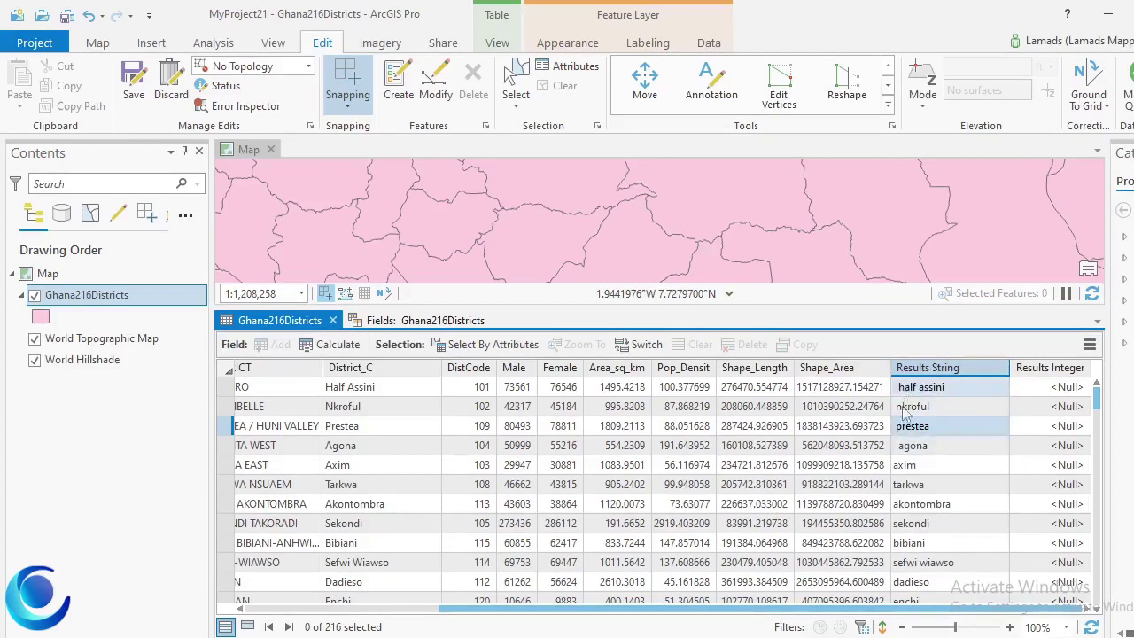
pyautogui.moveTo(902, 406); pyautogui.dragTo(923, 370)
pyautogui.click(912, 426)
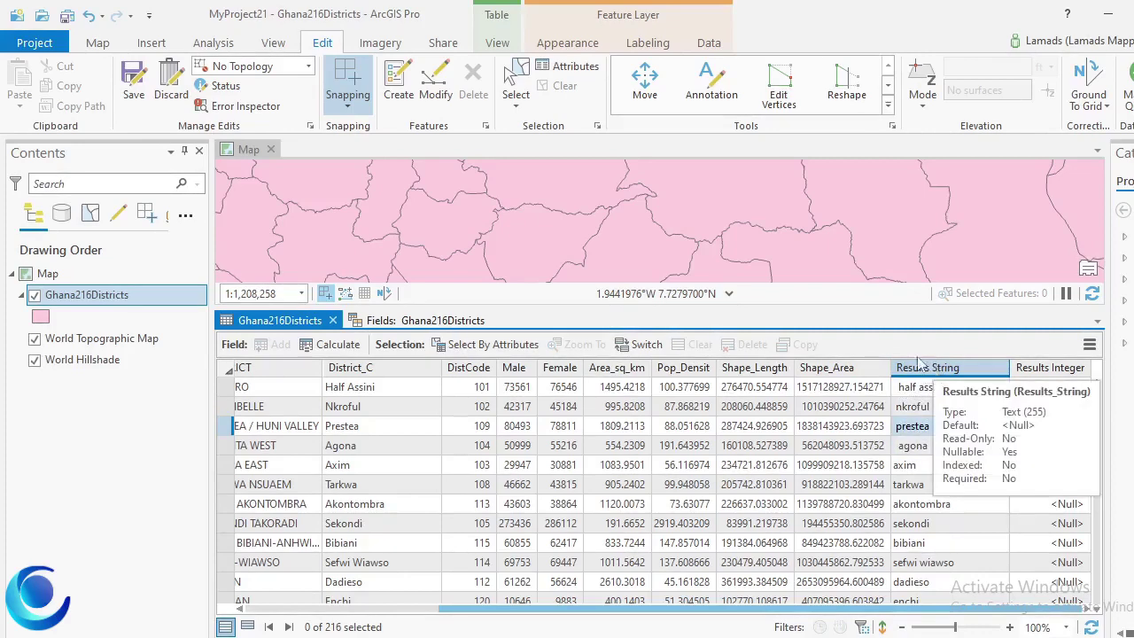
# Step: Open Calculate Field for the Results String column and insert the Results String field into its expression
pyautogui.rightClick(917, 374)
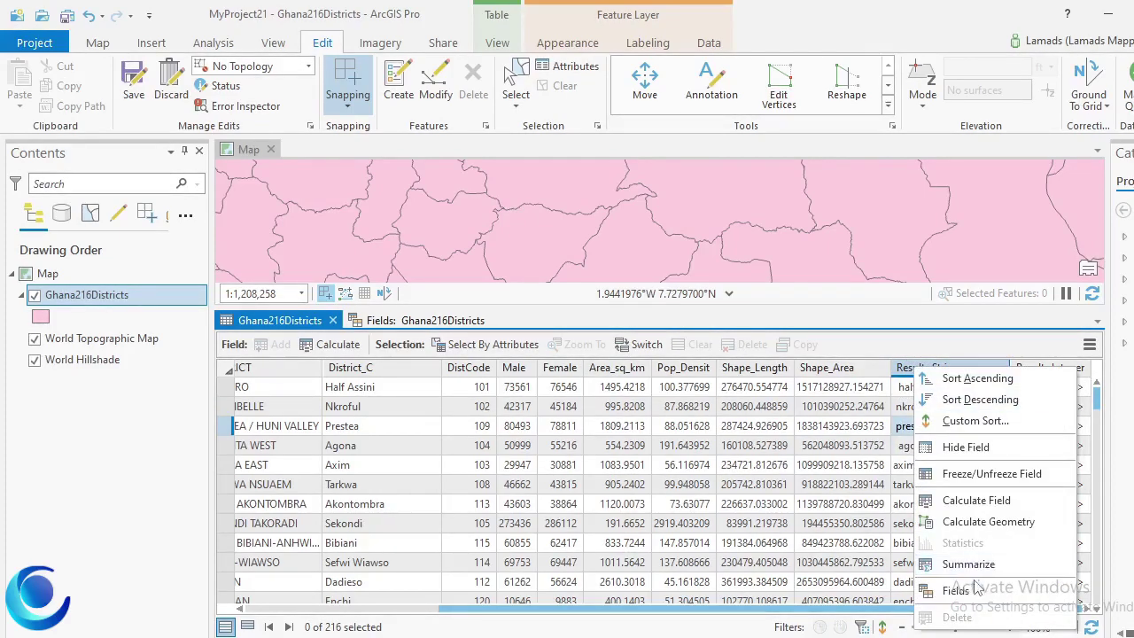
pyautogui.click(974, 501)
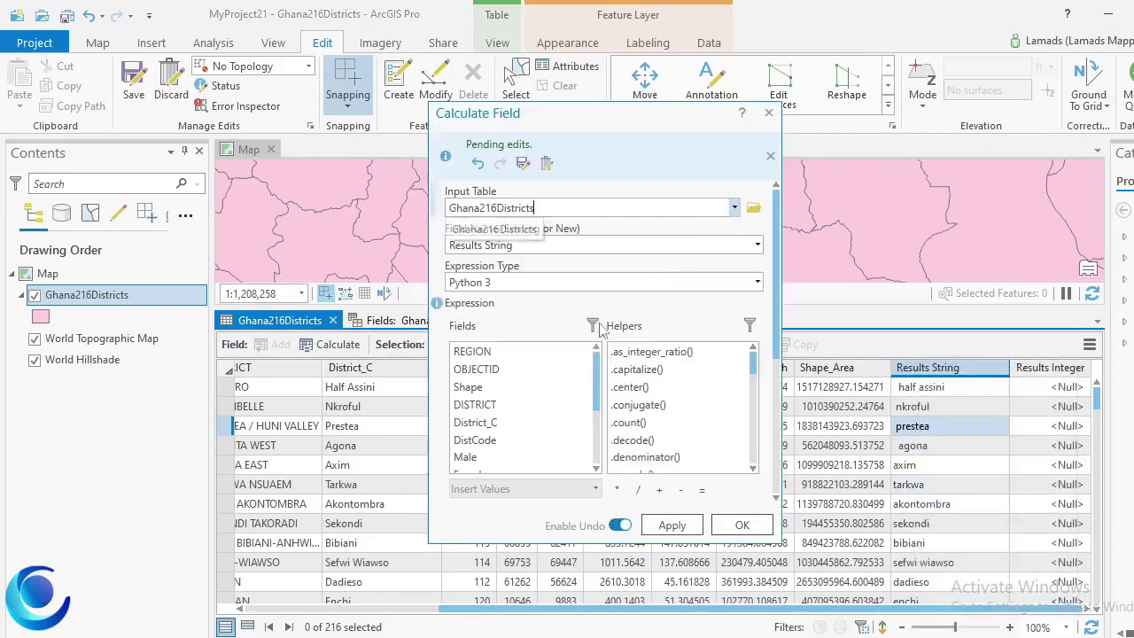
pyautogui.scroll(-4, 769, 397)
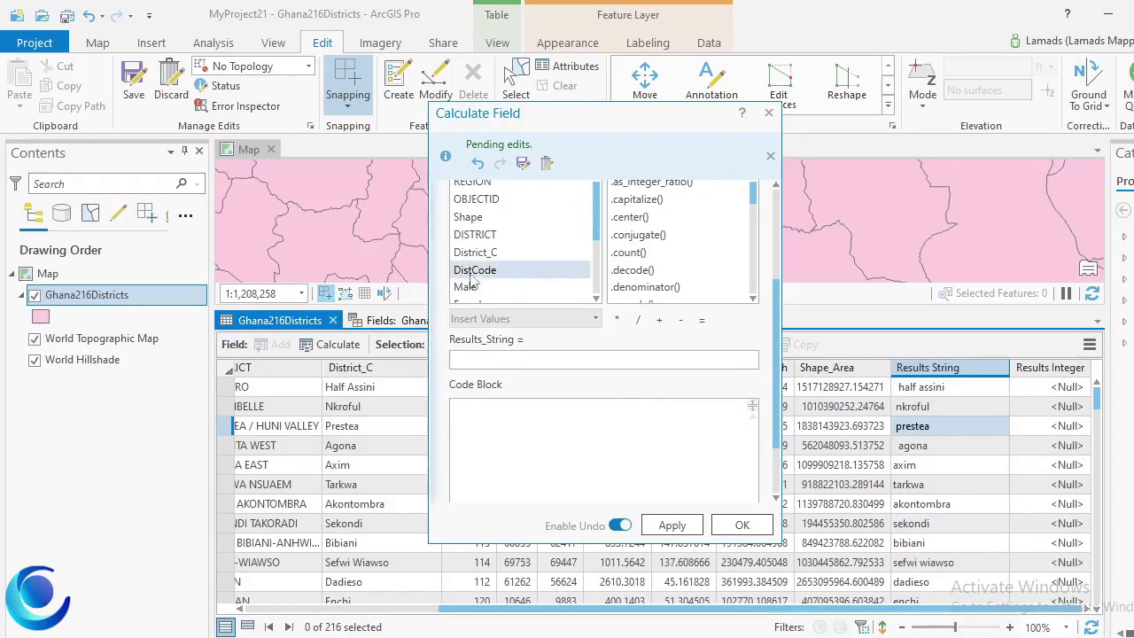
pyautogui.scroll(-3, 512, 253)
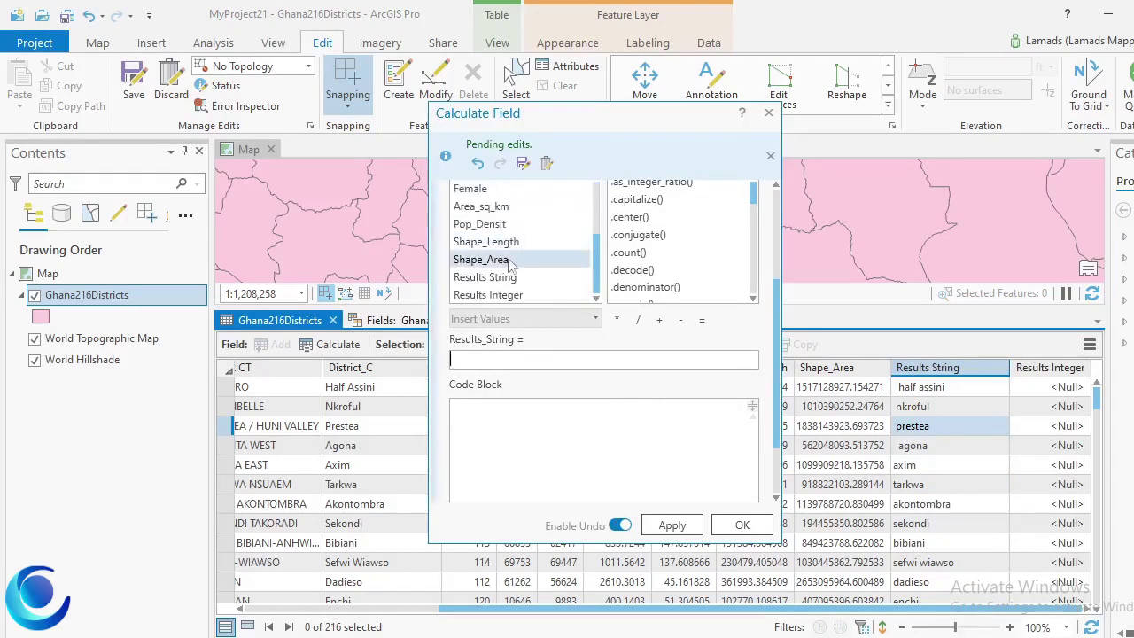
pyautogui.doubleClick(484, 277)
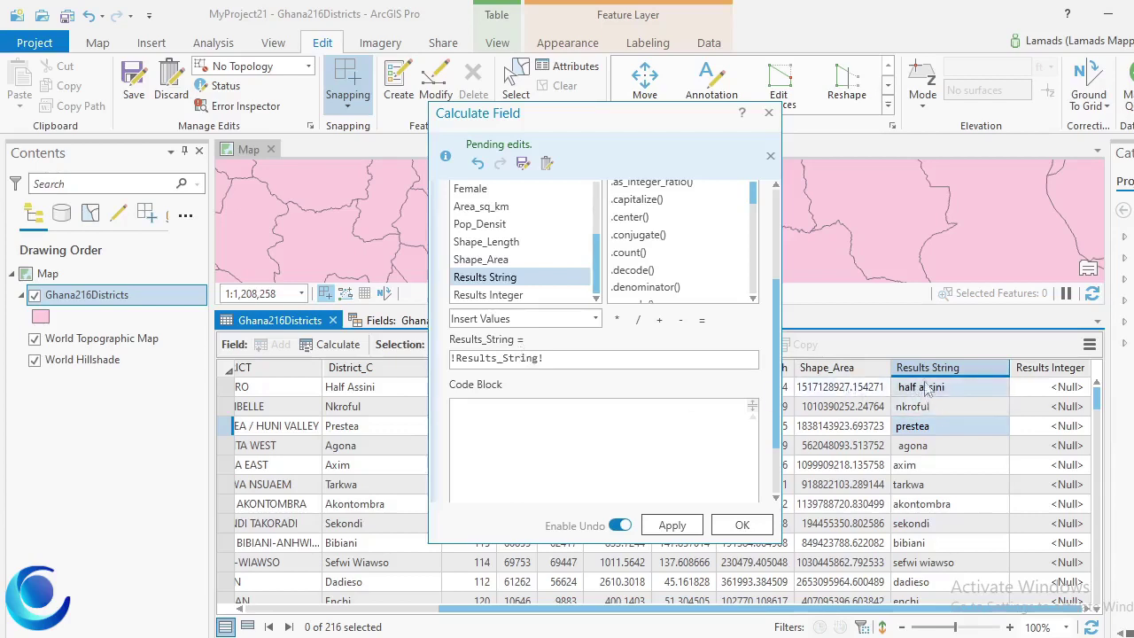
pyautogui.click(556, 359)
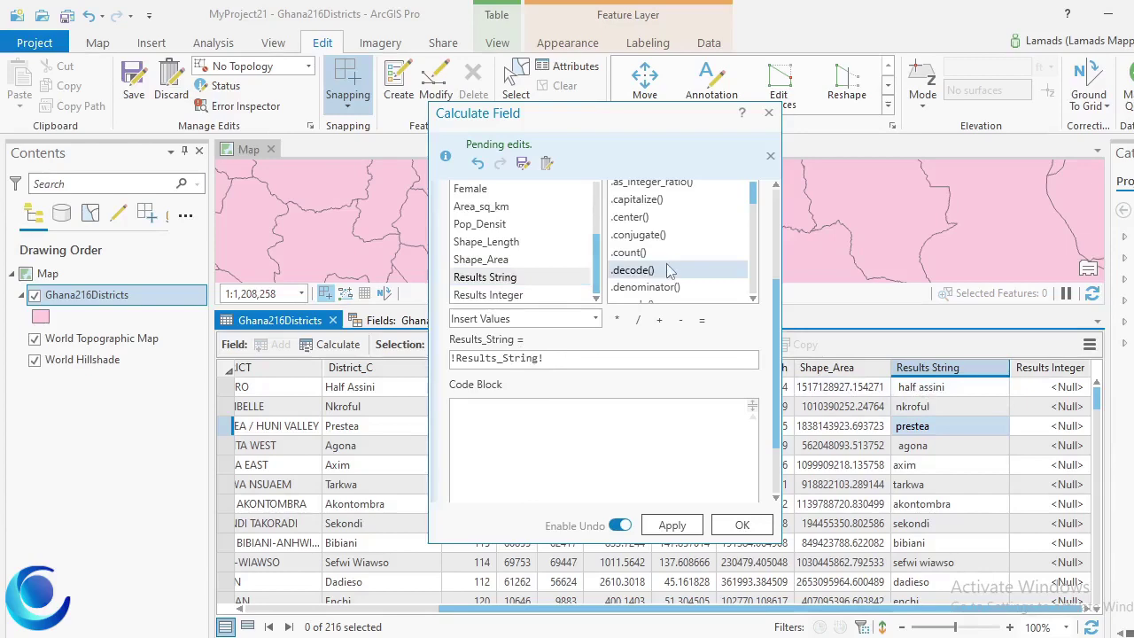
# Step: Append the .lstrip() helper to the Results_String expression and apply the calculation to strip the leading spaces
pyautogui.moveTo(655, 124); pyautogui.dragTo(651, 187)
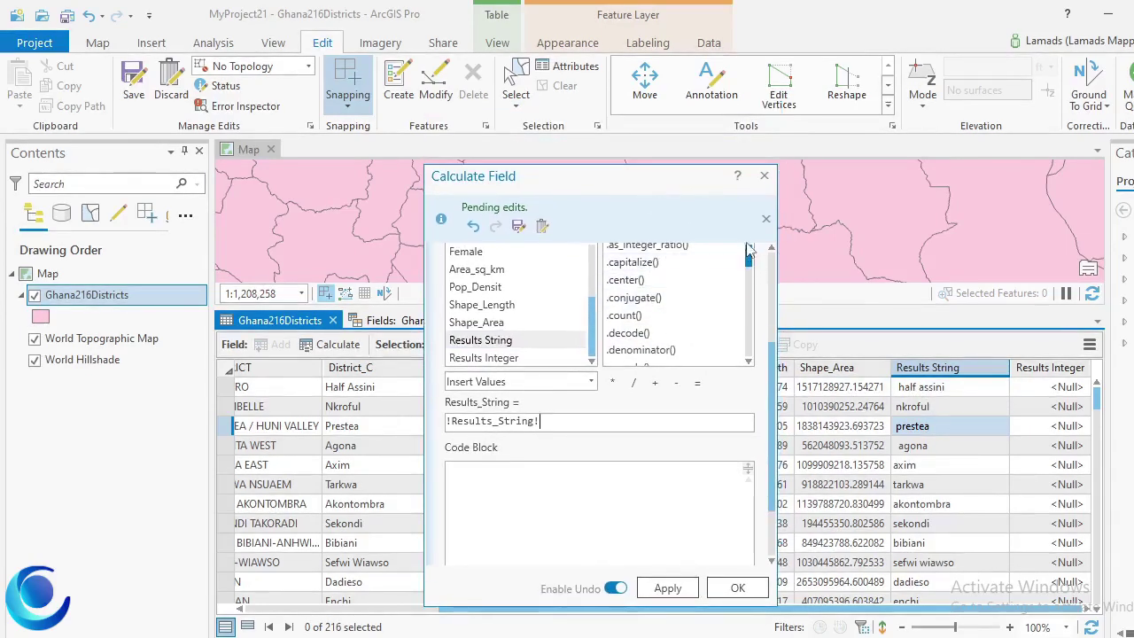
pyautogui.scroll(3, 771, 382)
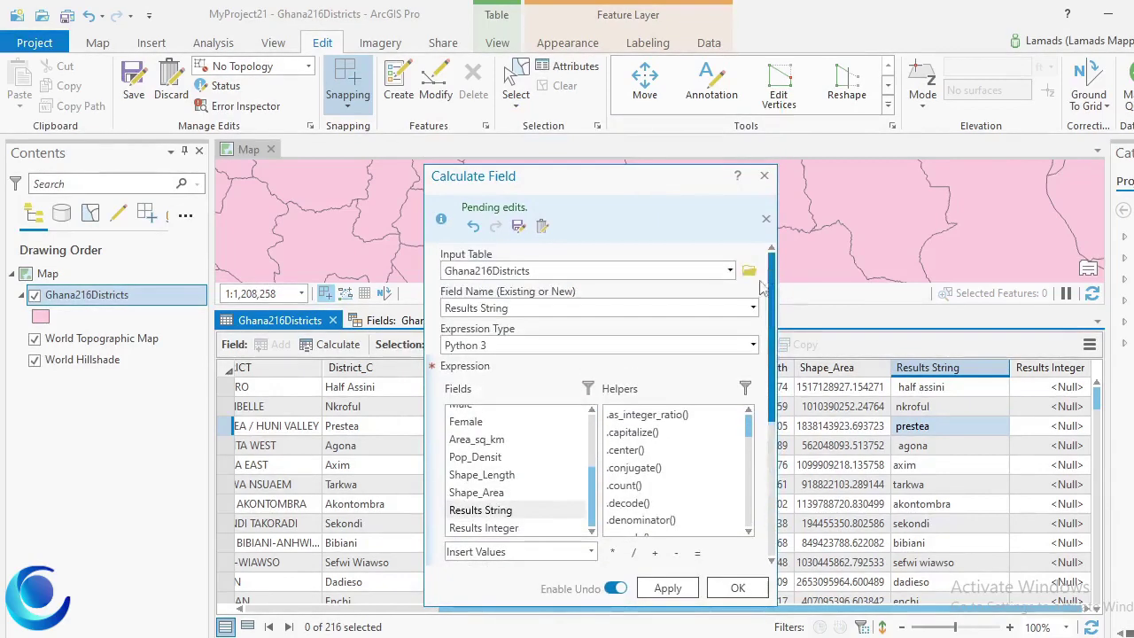
pyautogui.scroll(-2, 739, 327)
pyautogui.scroll(-4, 673, 381)
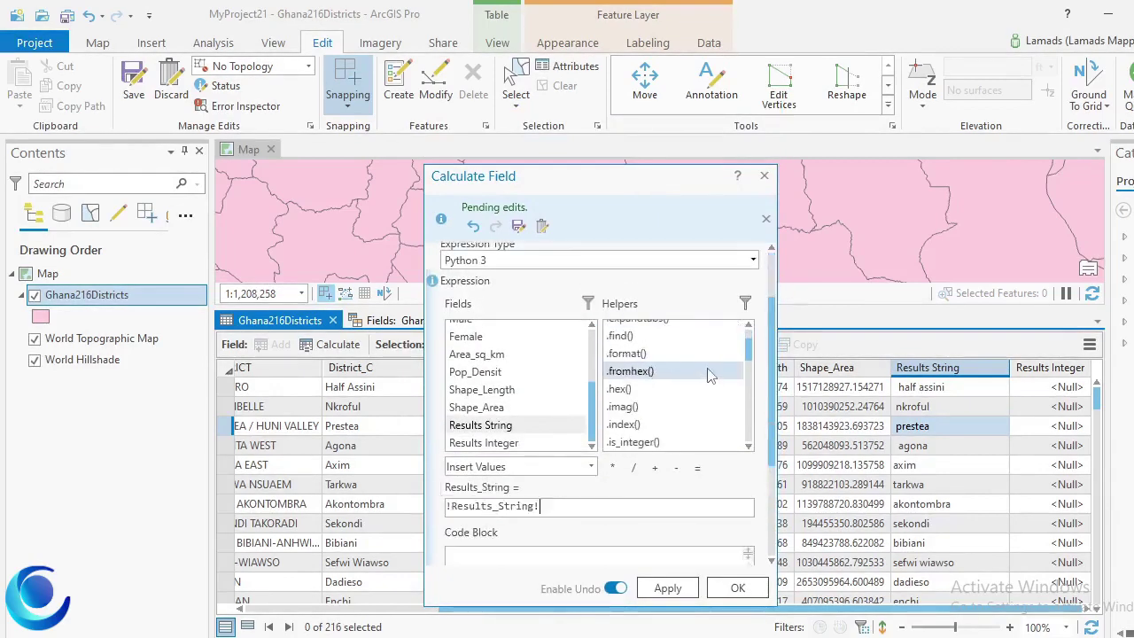
pyautogui.scroll(-4, 660, 398)
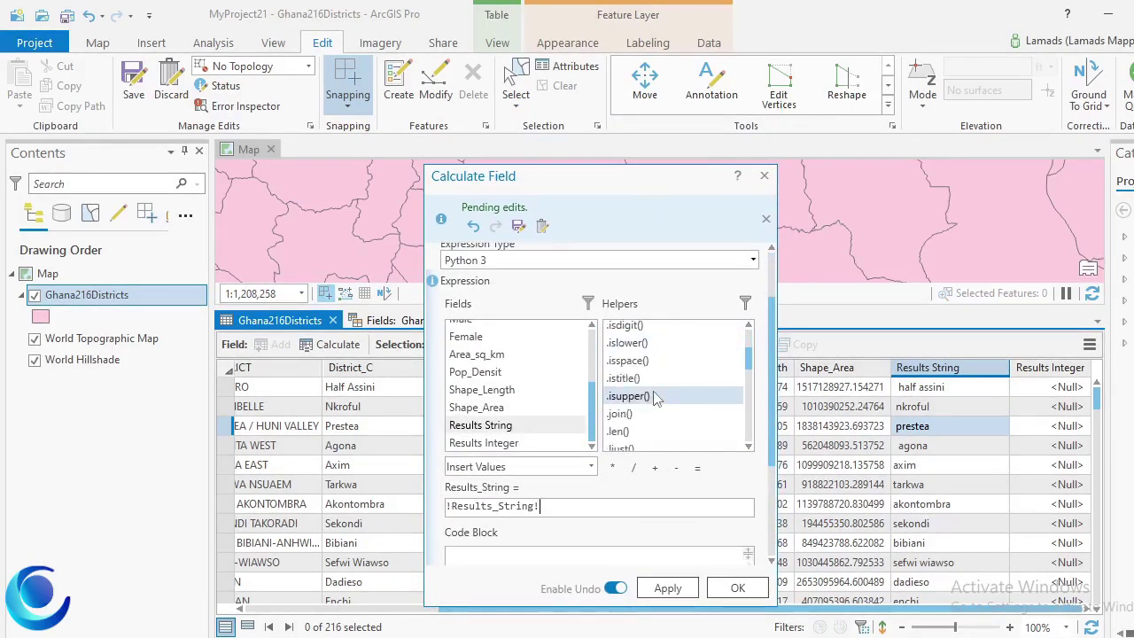
pyautogui.scroll(-1, 651, 392)
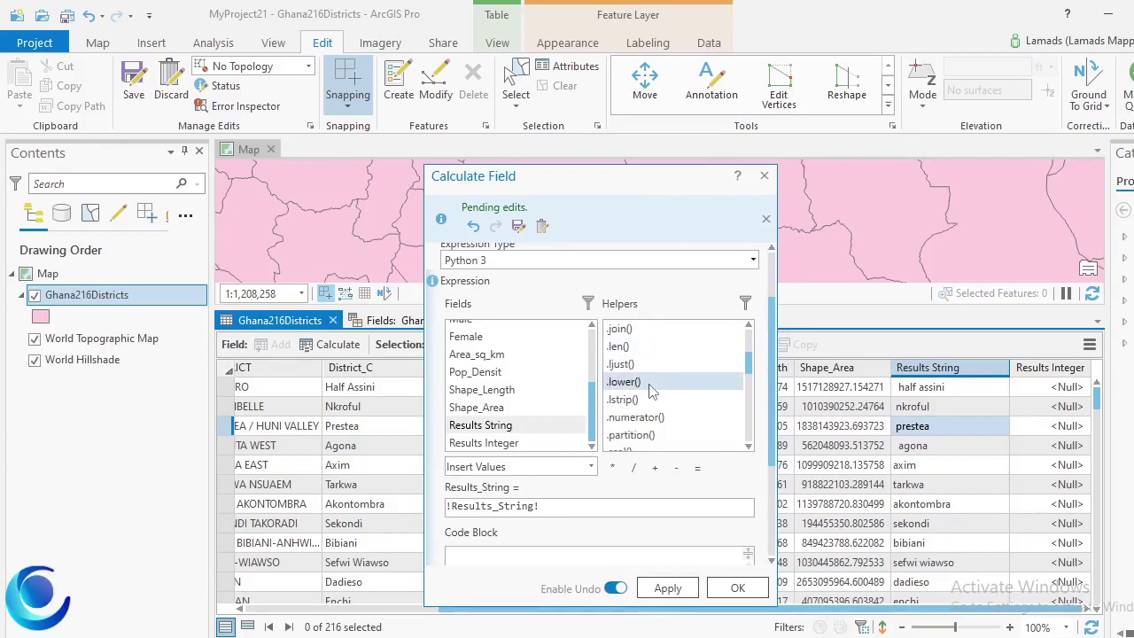
pyautogui.doubleClick(641, 401)
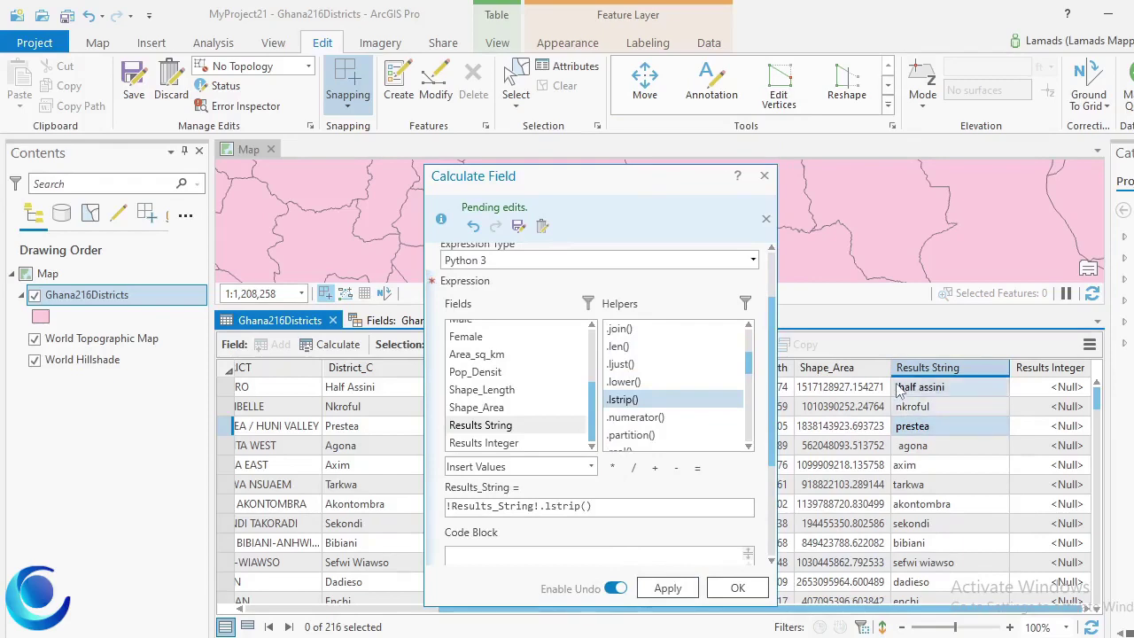
pyautogui.click(667, 588)
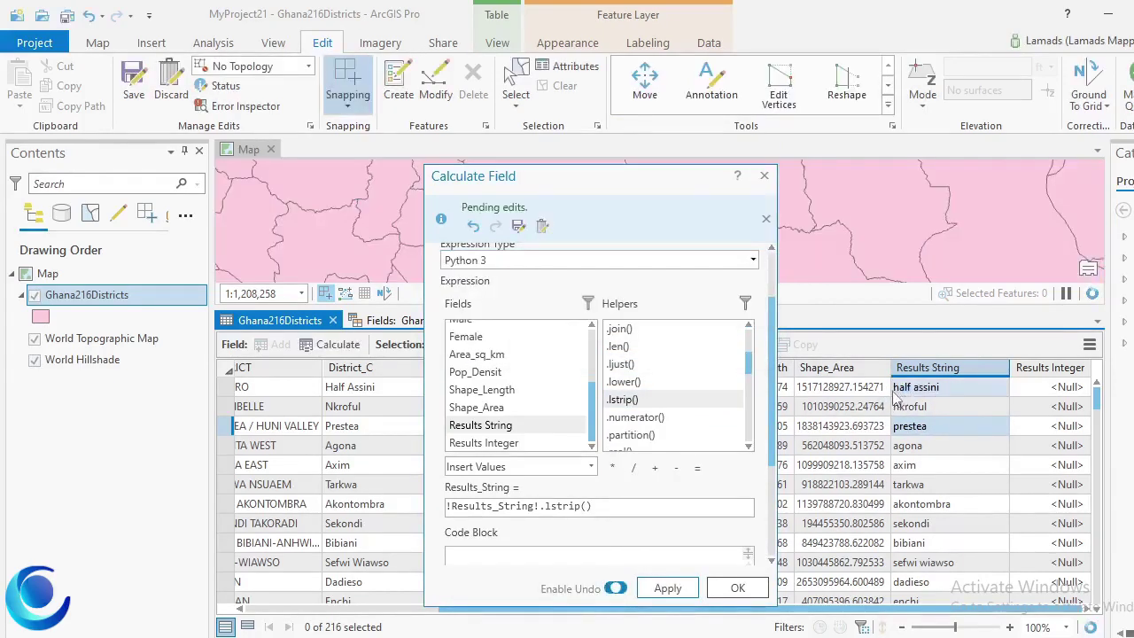
# Step: Change the expression to !Results_String!.replace(" ", "-") and apply it to swap spaces for hyphens
pyautogui.scroll(-1, 655, 409)
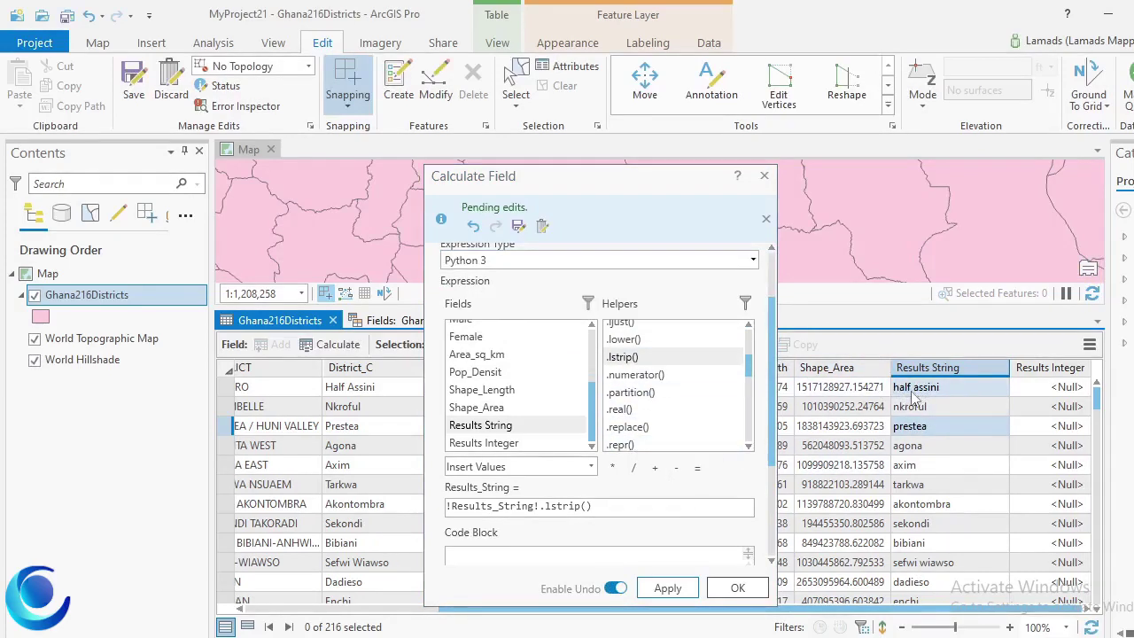
pyautogui.scroll(-3, 912, 485)
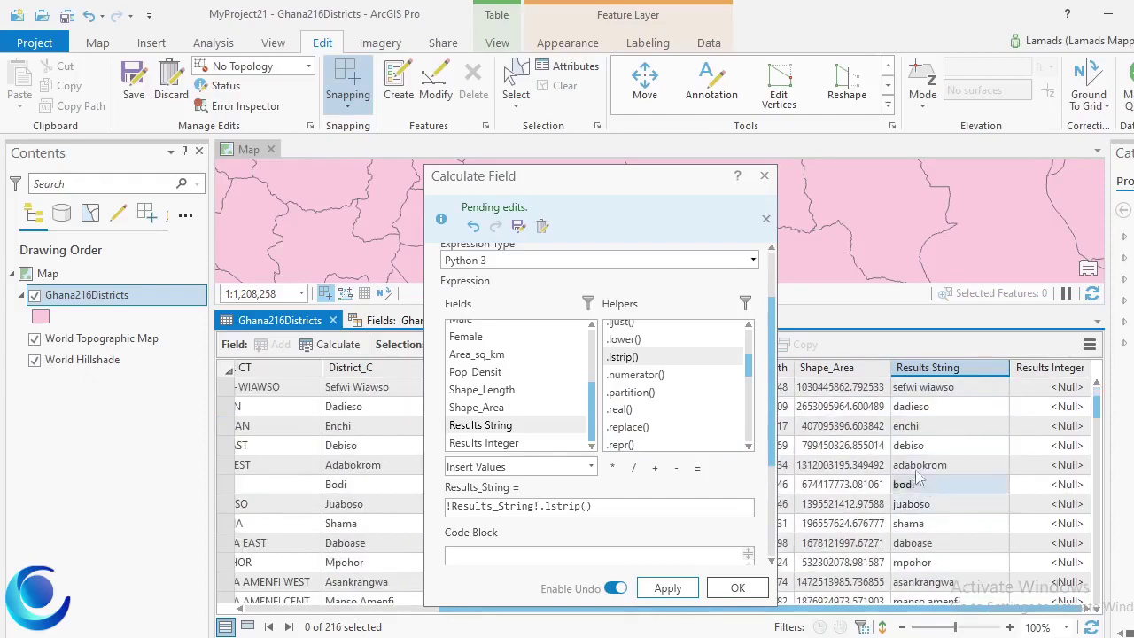
pyautogui.scroll(-2, 912, 486)
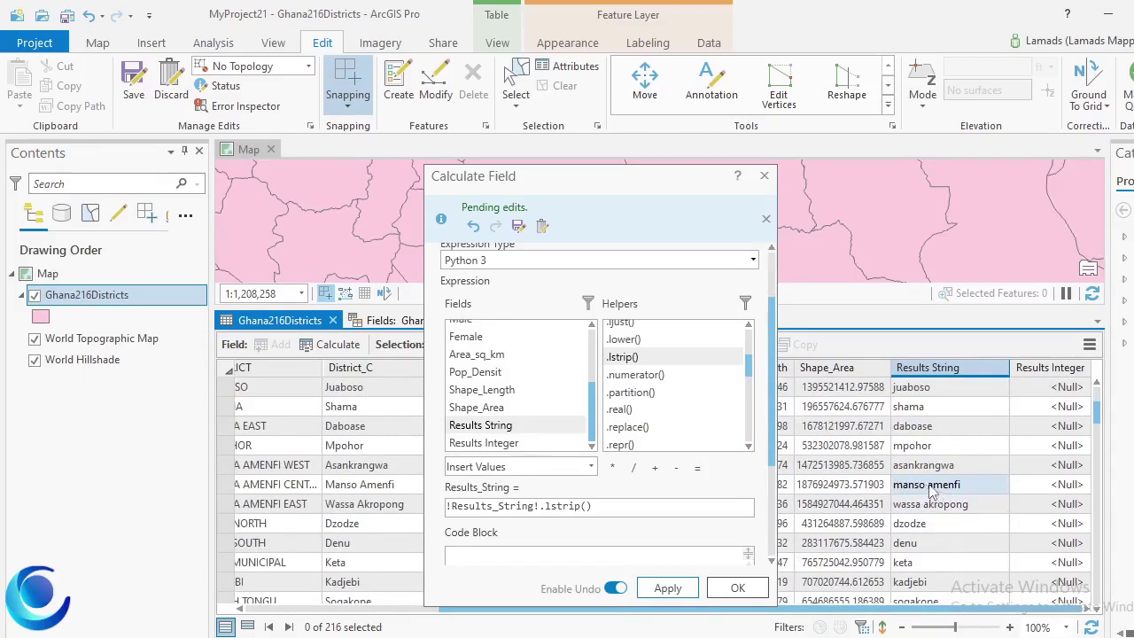
pyautogui.scroll(-1, 675, 381)
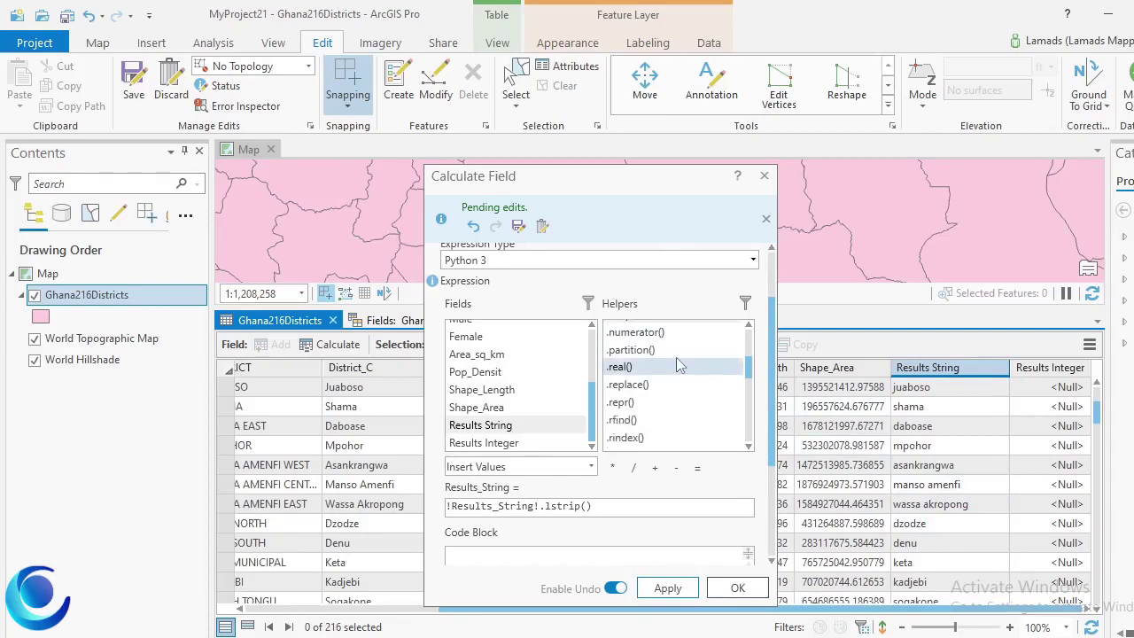
pyautogui.scroll(1, 677, 366)
pyautogui.scroll(-1, 678, 365)
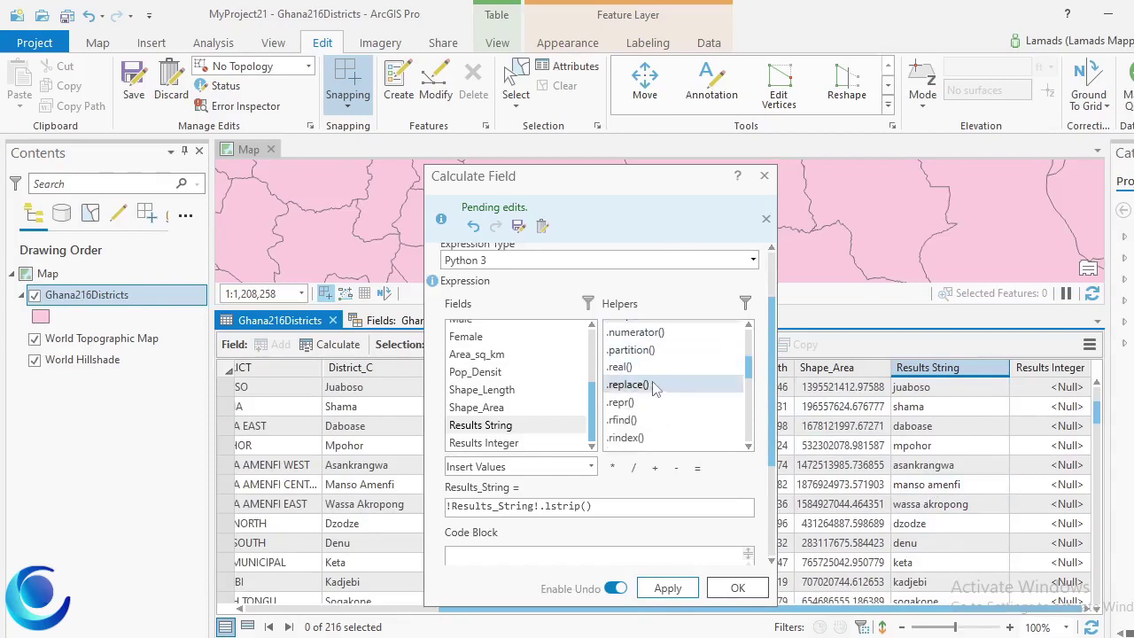
pyautogui.click(611, 506)
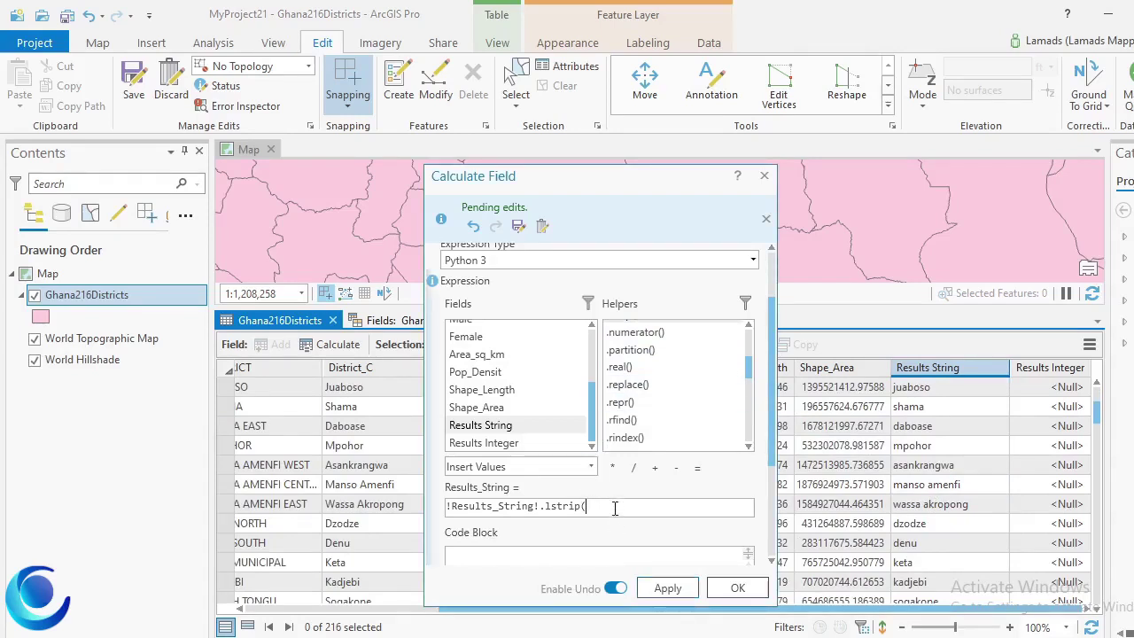
pyautogui.press('BackSpace')
pyautogui.press('BackSpace')
pyautogui.press('BackSpace')
pyautogui.press('BackSpace')
pyautogui.press('BackSpace')
pyautogui.press('BackSpace')
pyautogui.press('BackSpace')
pyautogui.doubleClick(638, 384)
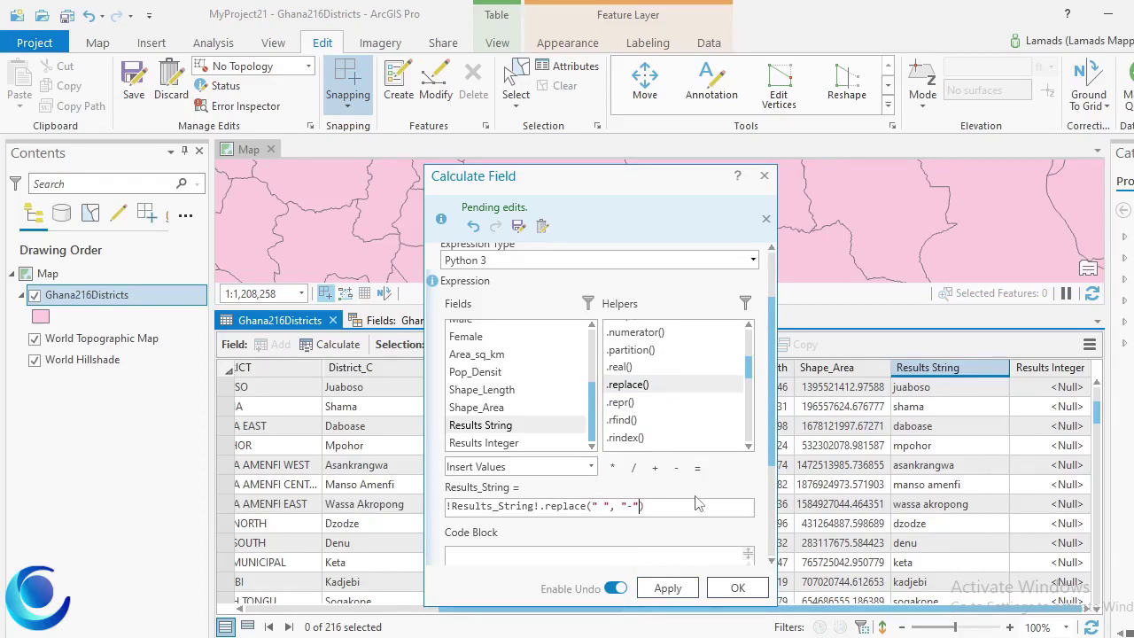
pyautogui.click(679, 590)
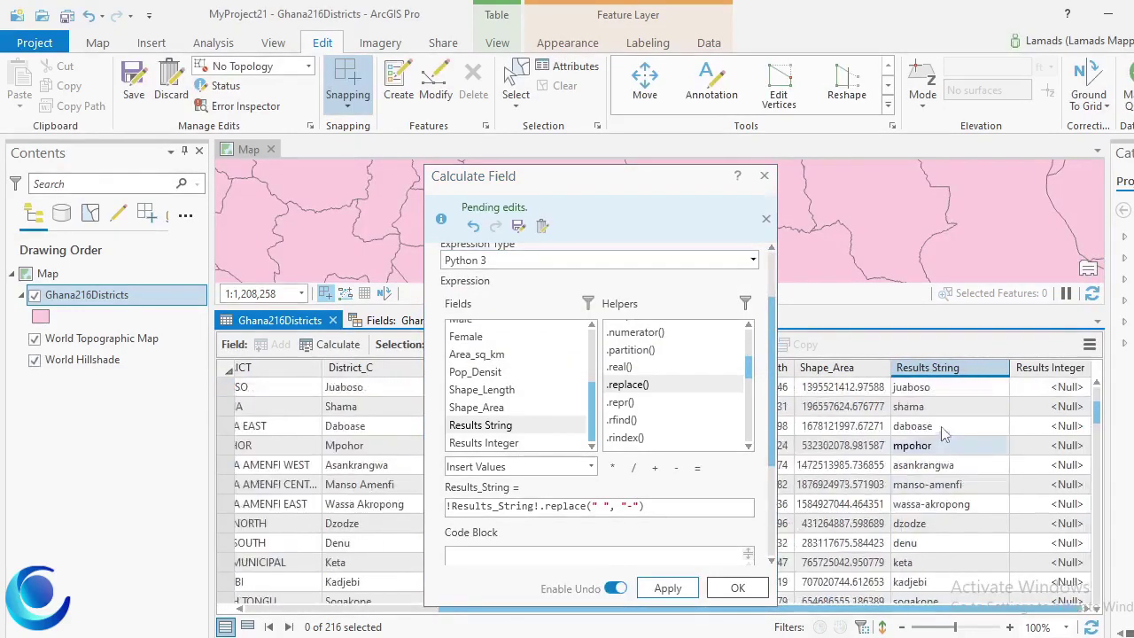
# Step: Reverse the replacement by setting the expression to !Results_String!.replace("-", " ") and apply it
pyautogui.scroll(2, 945, 434)
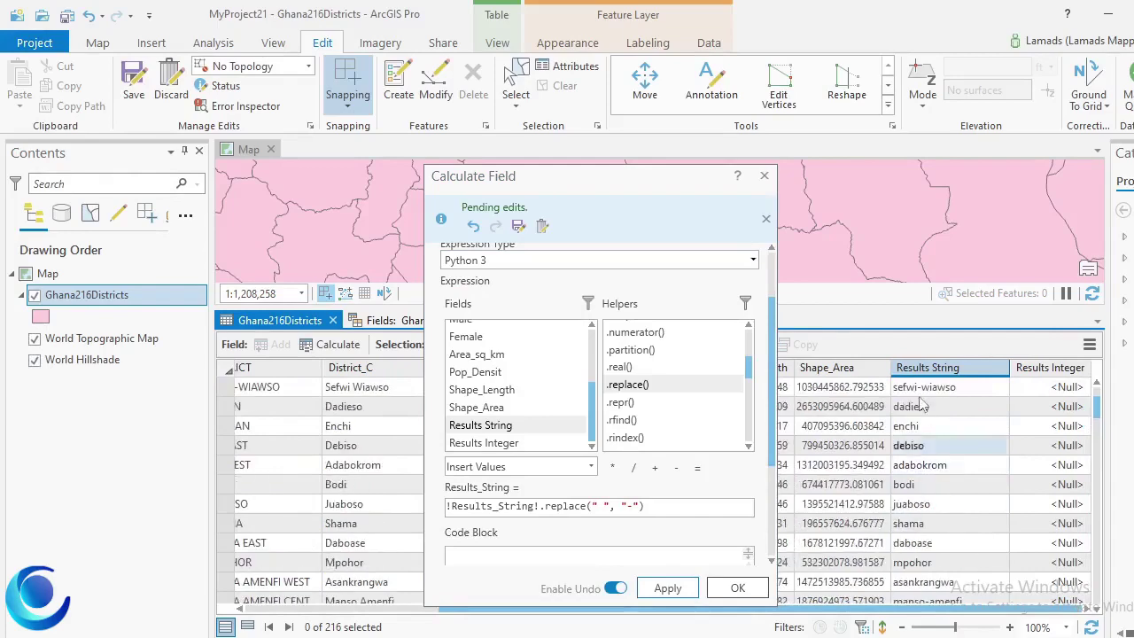
pyautogui.scroll(-1, 928, 417)
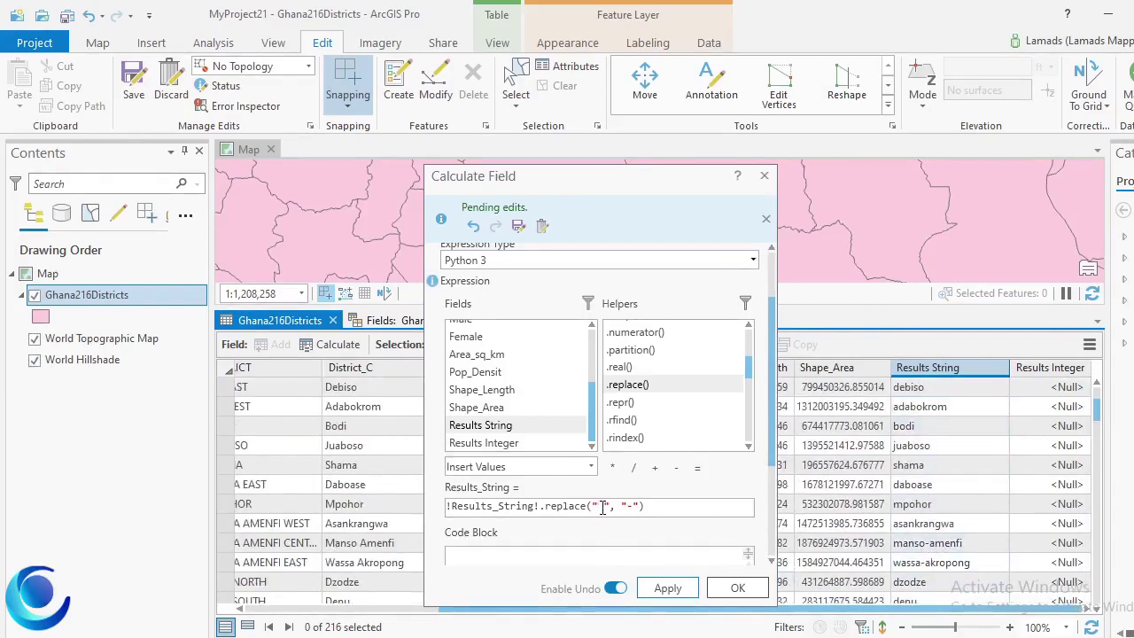
pyautogui.press('BackSpace')
pyautogui.write('-')
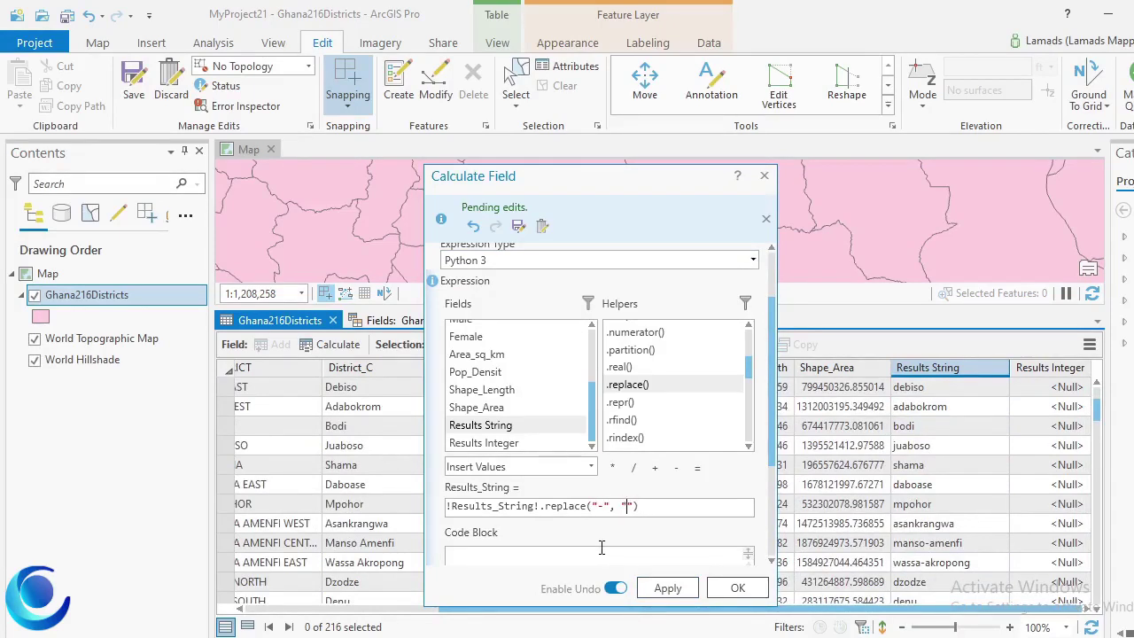
pyautogui.click(672, 592)
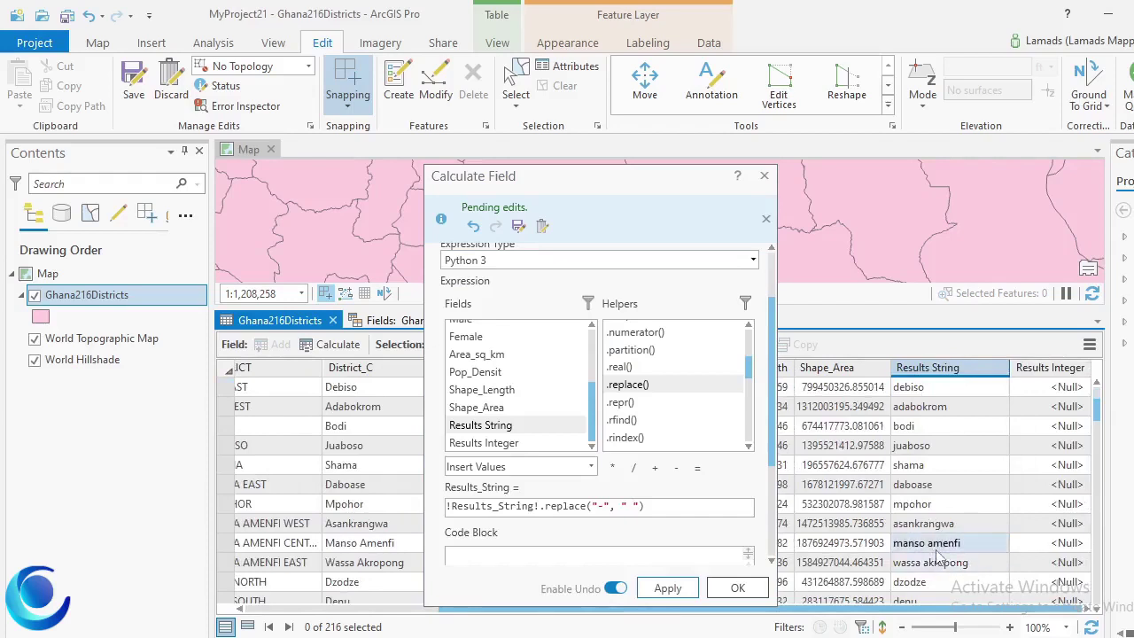
# Step: Remove the .replace("-", " ") part so the expression contains only !Results_String!
pyautogui.click(695, 506)
pyautogui.press('BackSpace')
pyautogui.press('BackSpace')
pyautogui.press('BackSpace')
pyautogui.press('BackSpace')
pyautogui.press('BackSpace')
pyautogui.press('BackSpace')
pyautogui.press('BackSpace')
pyautogui.press('BackSpace')
pyautogui.press('BackSpace')
pyautogui.press('BackSpace')
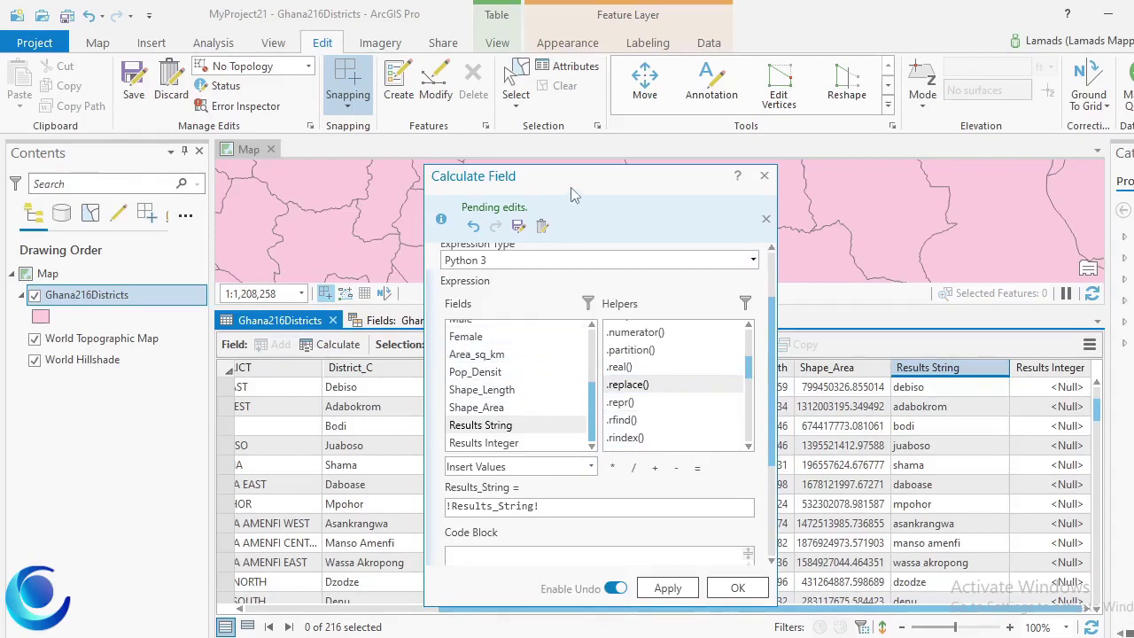
# Step: Look through the list of Python helpers for another text function to use on the Results String field
pyautogui.moveTo(570, 187); pyautogui.dragTo(766, 201)
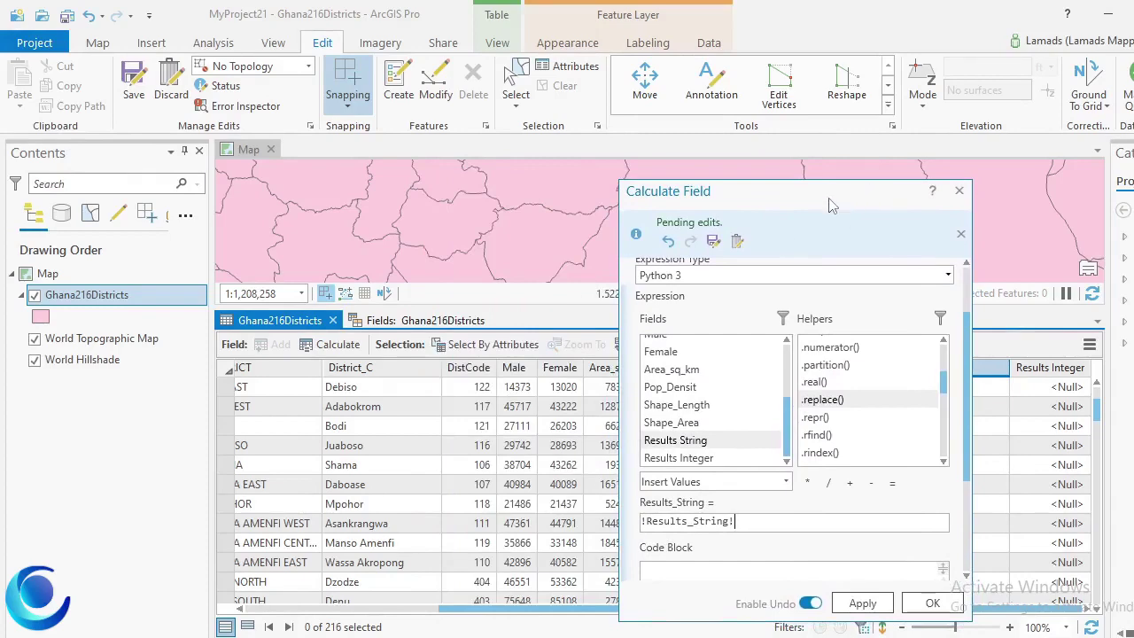
pyautogui.moveTo(831, 205); pyautogui.dragTo(634, 182)
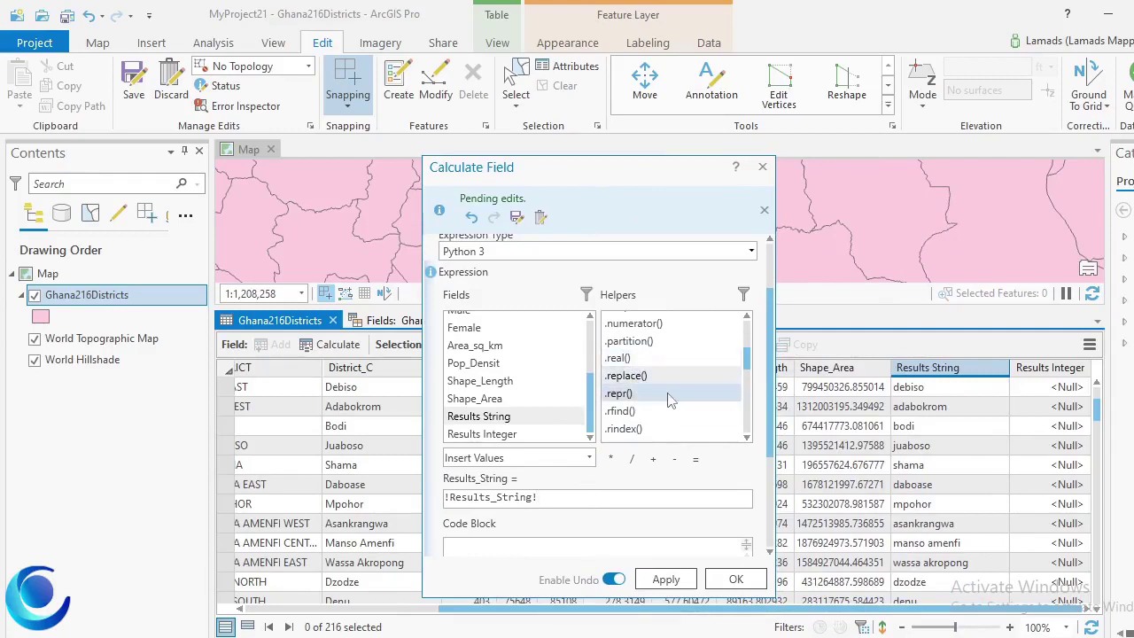
pyautogui.scroll(6, 671, 400)
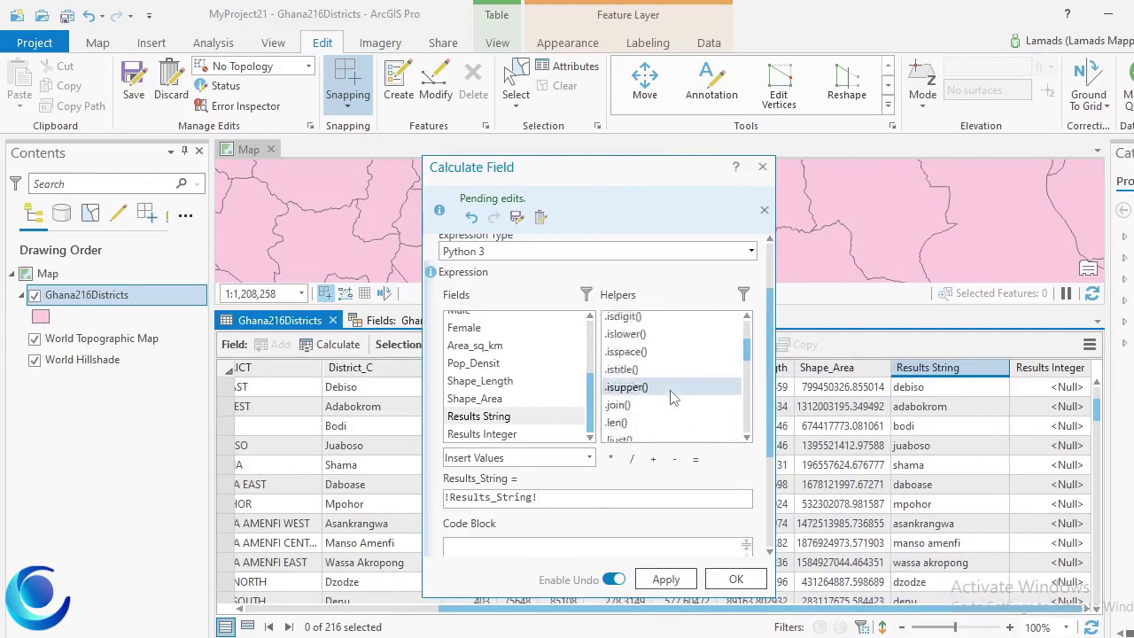
pyautogui.scroll(6, 670, 399)
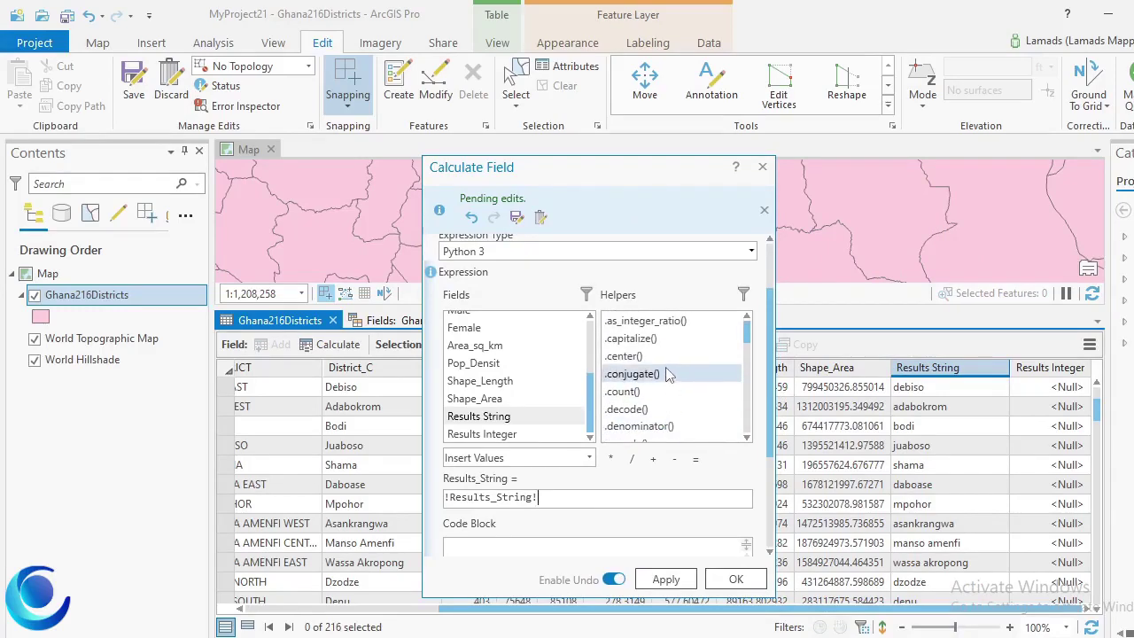
pyautogui.scroll(-10, 669, 375)
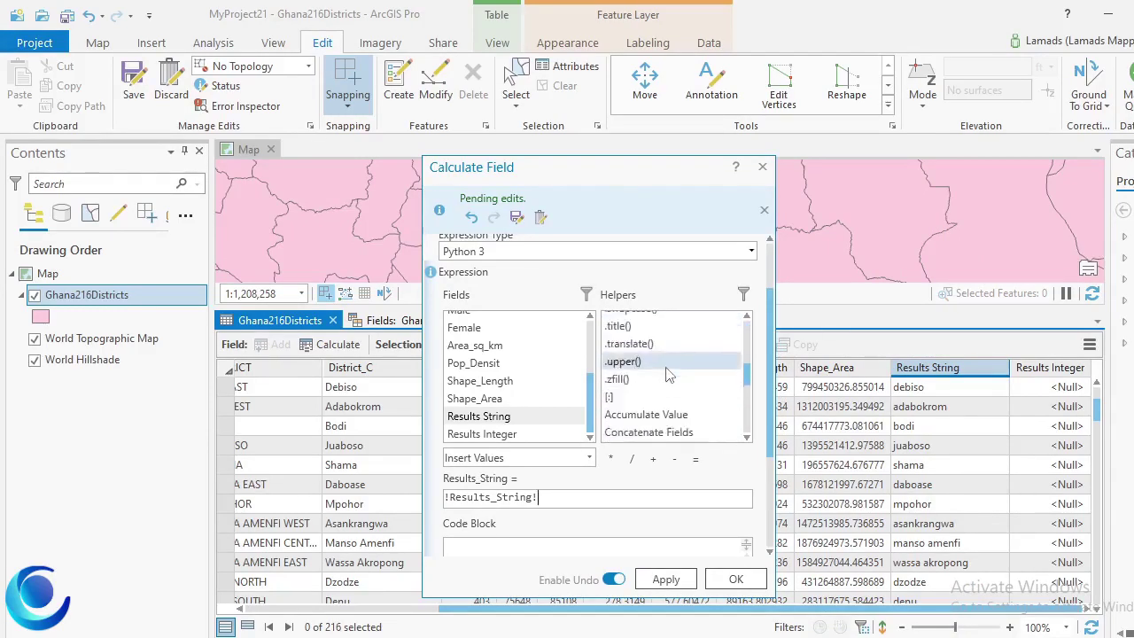
pyautogui.scroll(-10, 669, 374)
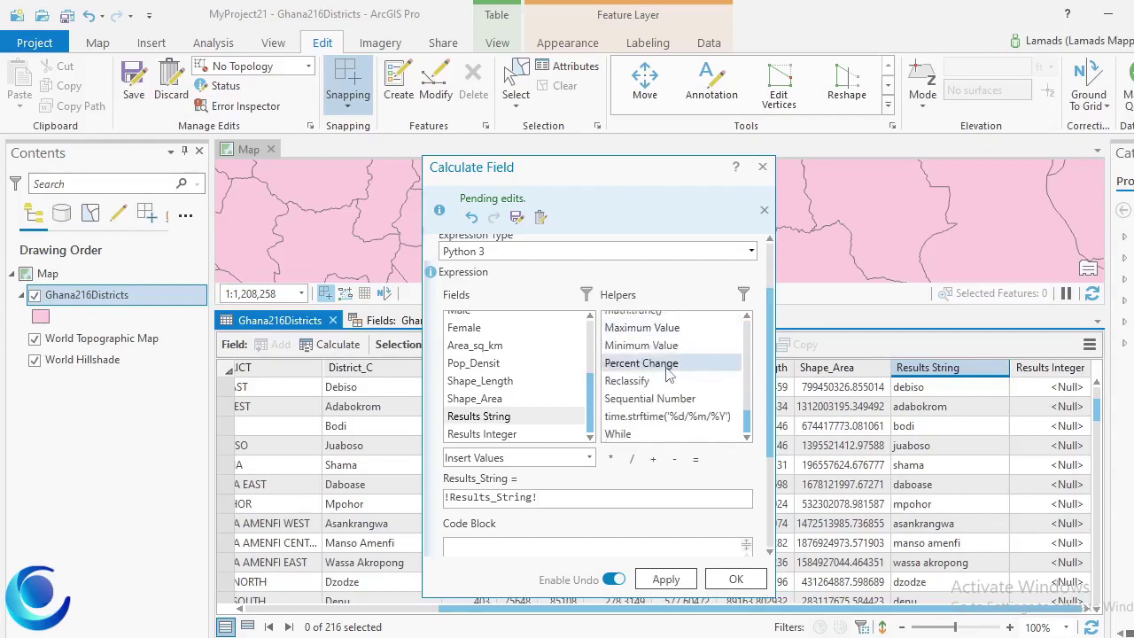
pyautogui.scroll(20, 669, 375)
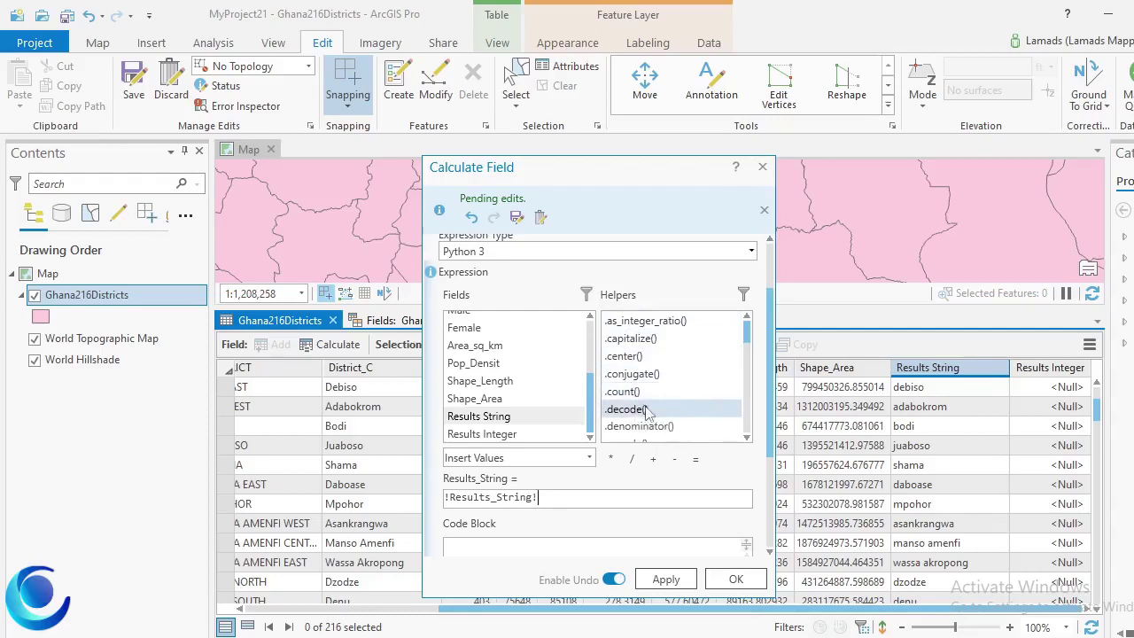
pyautogui.scroll(-1, 644, 380)
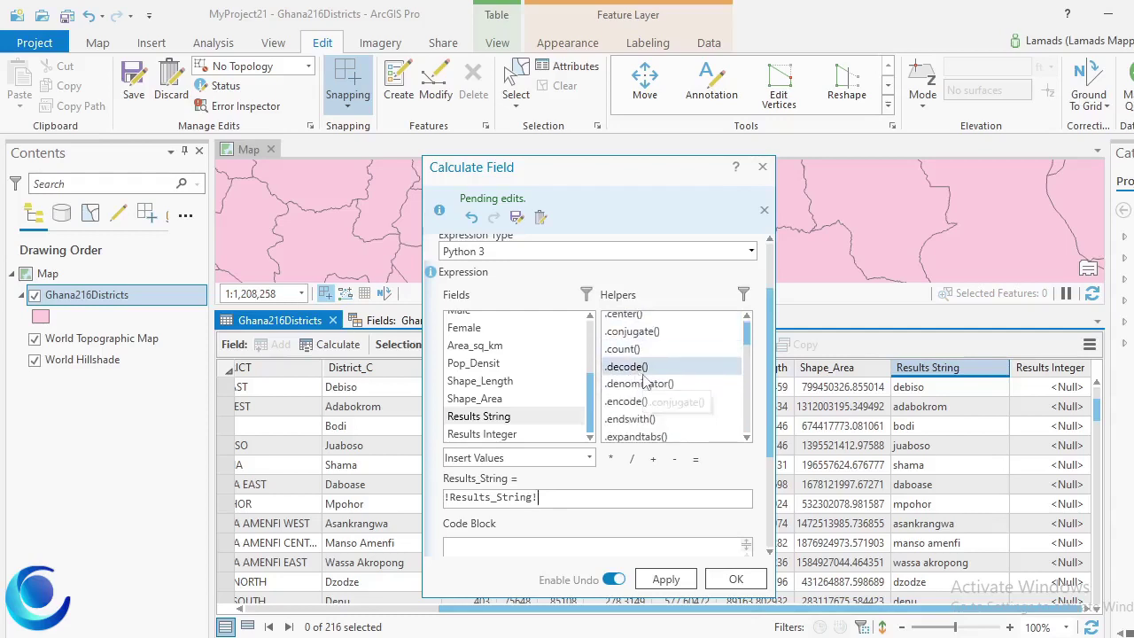
pyautogui.scroll(1, 649, 378)
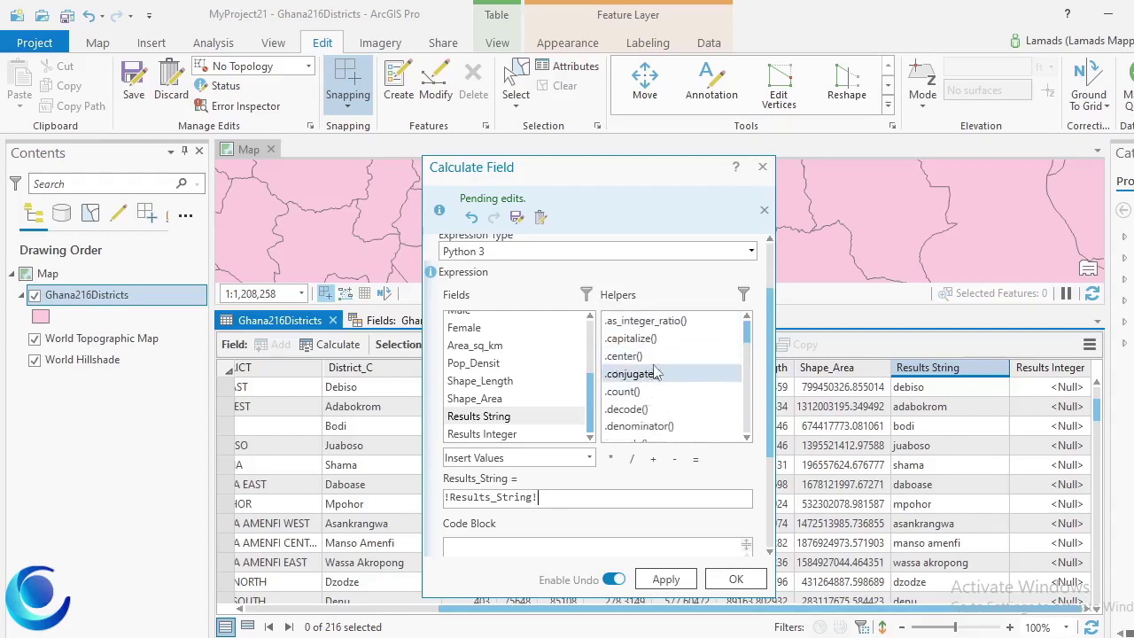
pyautogui.scroll(-2, 657, 373)
pyautogui.scroll(-4, 659, 375)
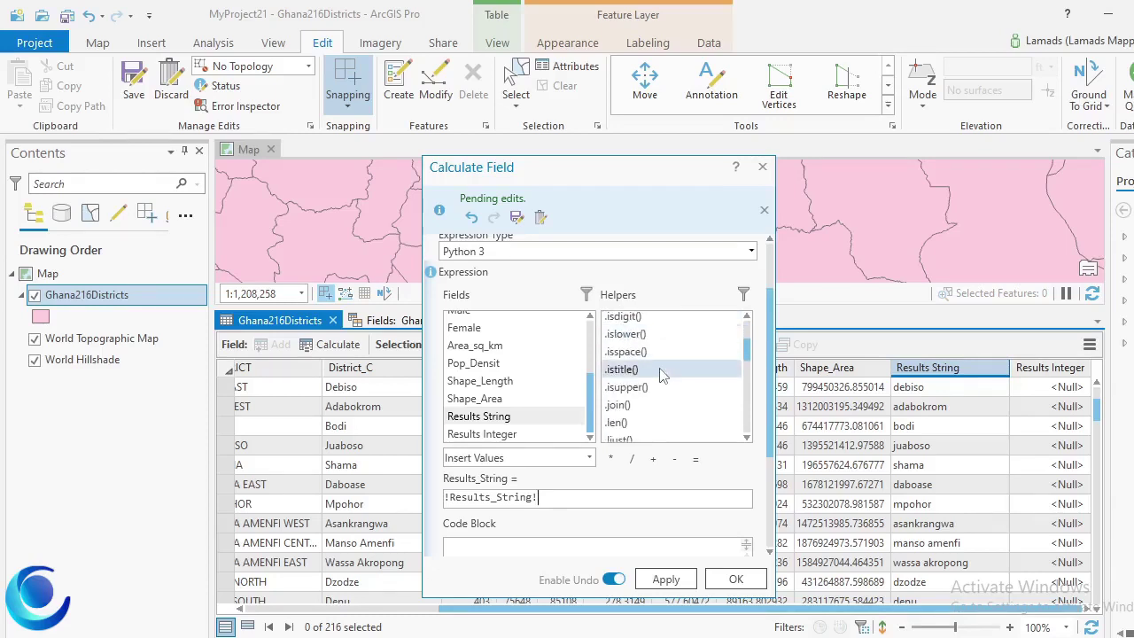
pyautogui.scroll(-1, 659, 375)
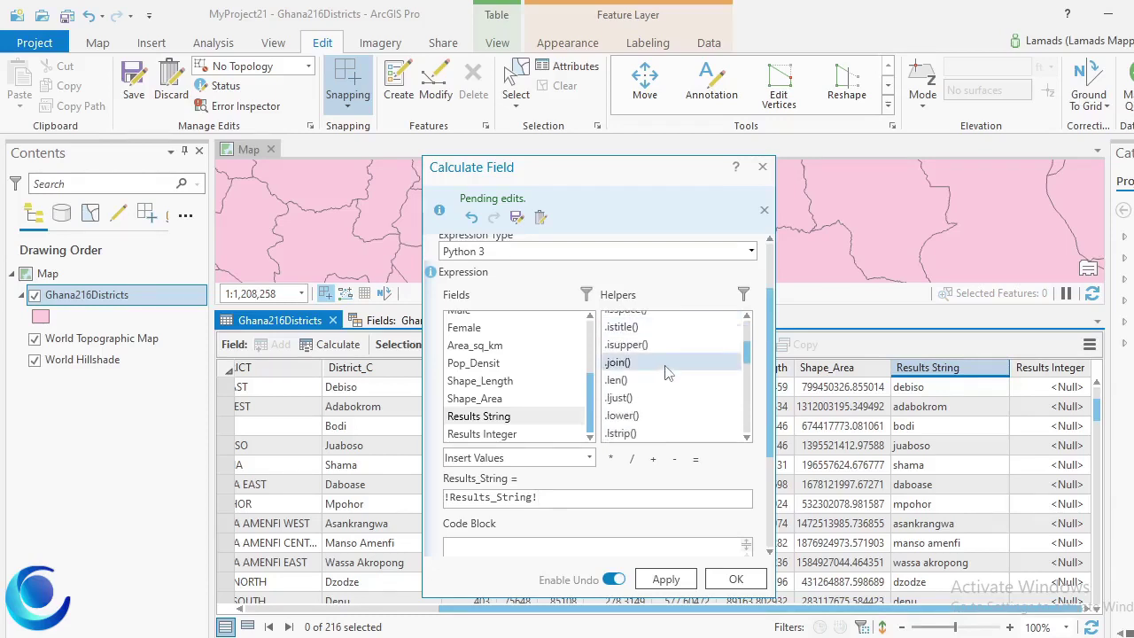
pyautogui.doubleClick(670, 369)
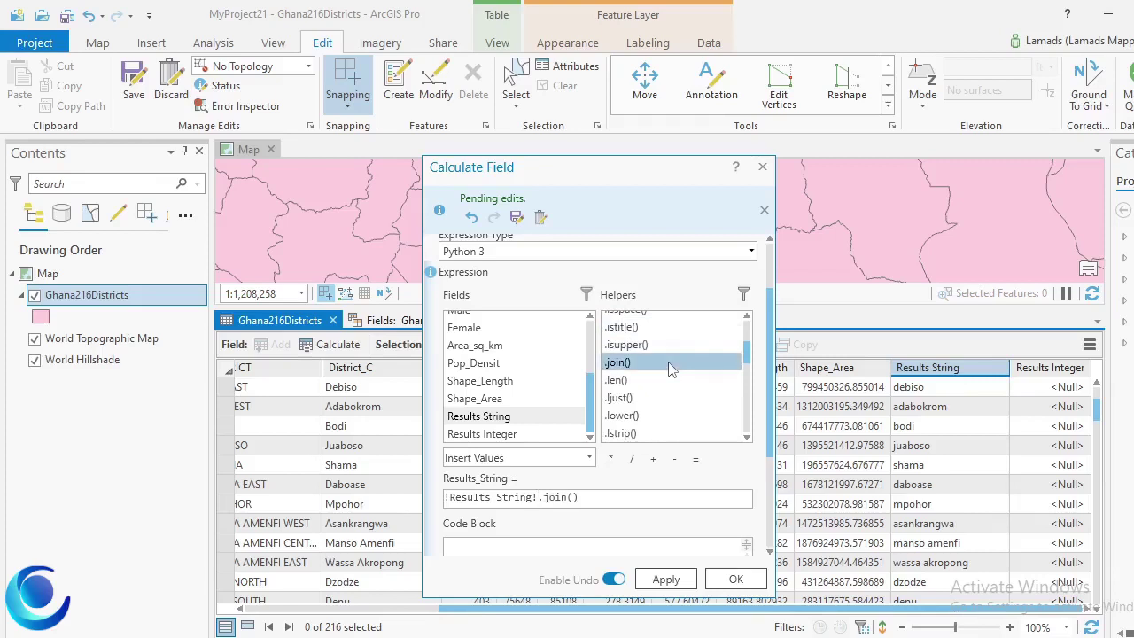
pyautogui.click(627, 494)
pyautogui.press('BackSpace')
pyautogui.press('BackSpace')
pyautogui.press('BackSpace')
pyautogui.press('BackSpace')
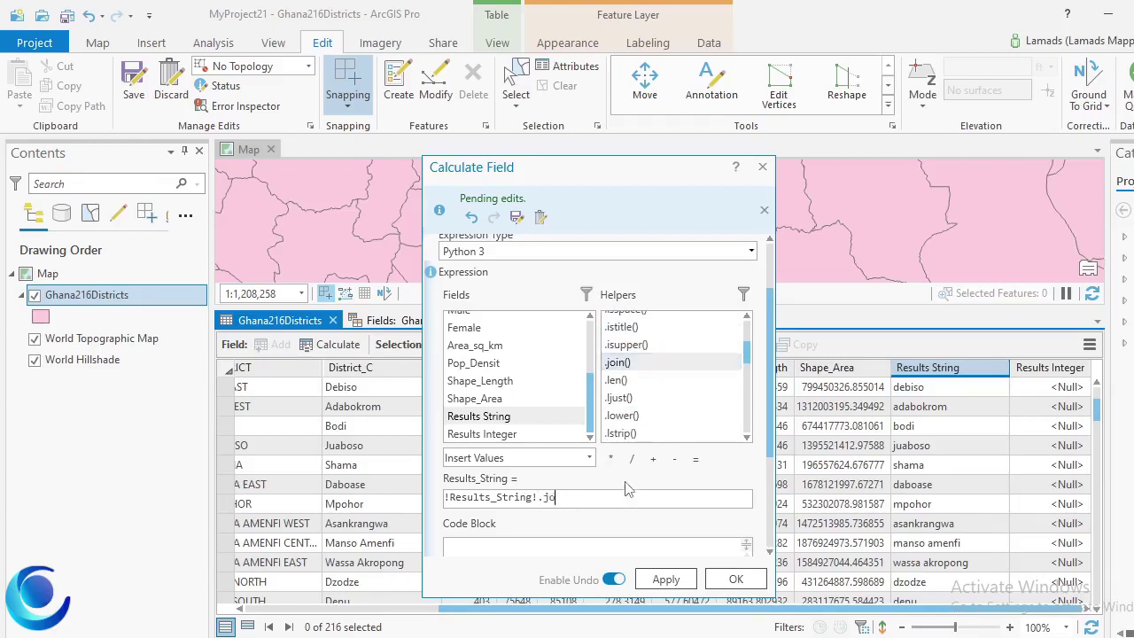
pyautogui.press('BackSpace')
pyautogui.press('BackSpace')
pyautogui.press('BackSpace')
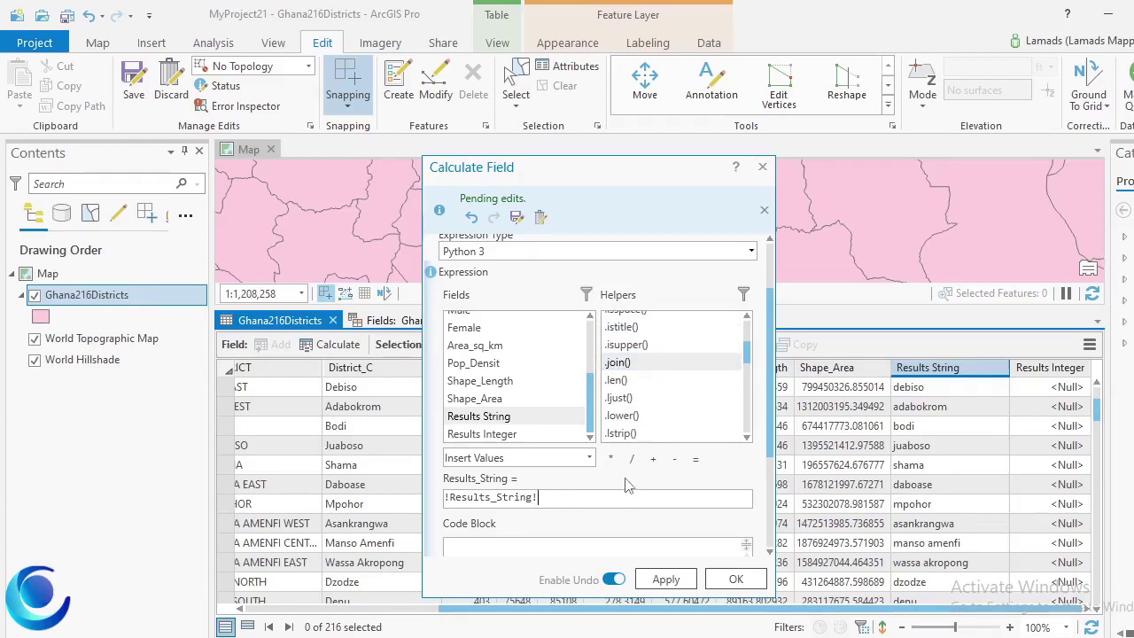
pyautogui.doubleClick(655, 372)
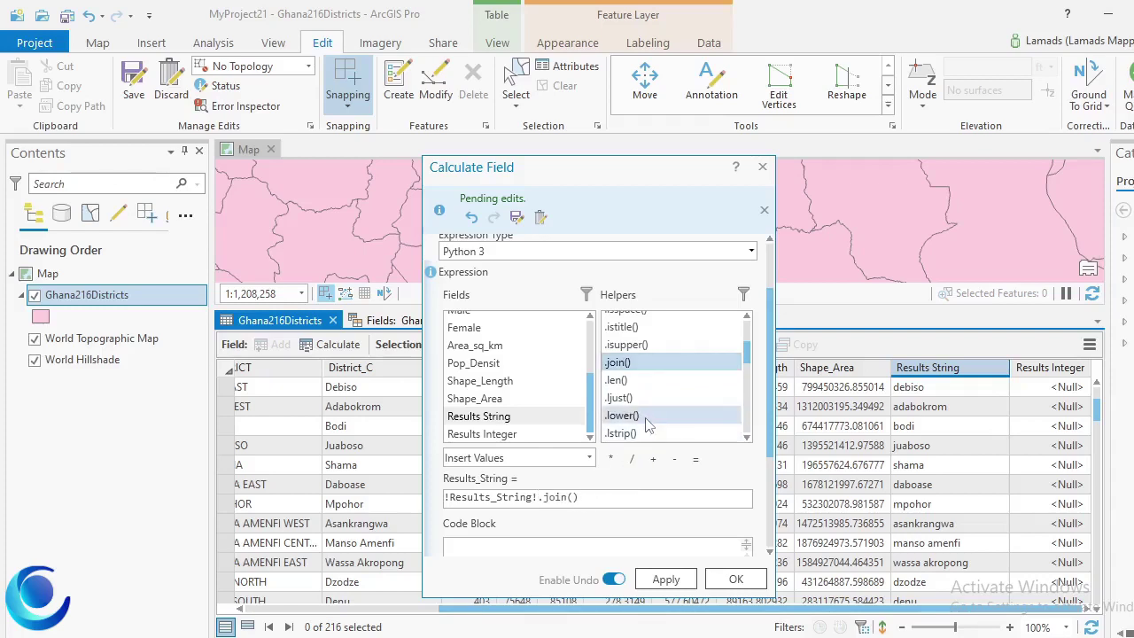
pyautogui.scroll(-3, 649, 426)
pyautogui.scroll(-5, 645, 425)
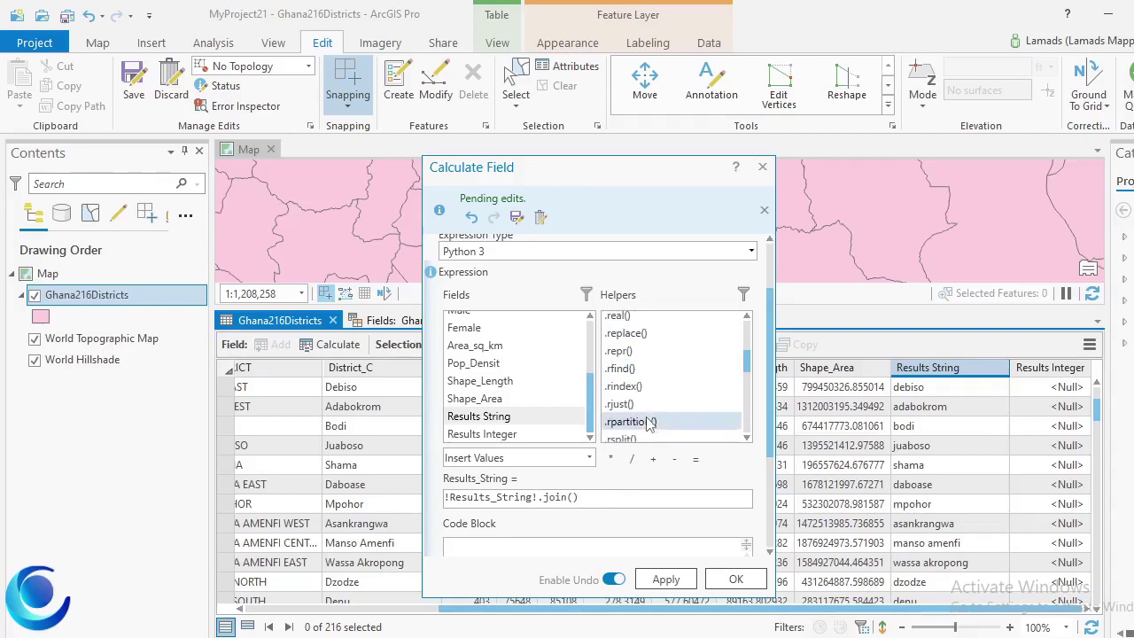
pyautogui.scroll(-2, 645, 424)
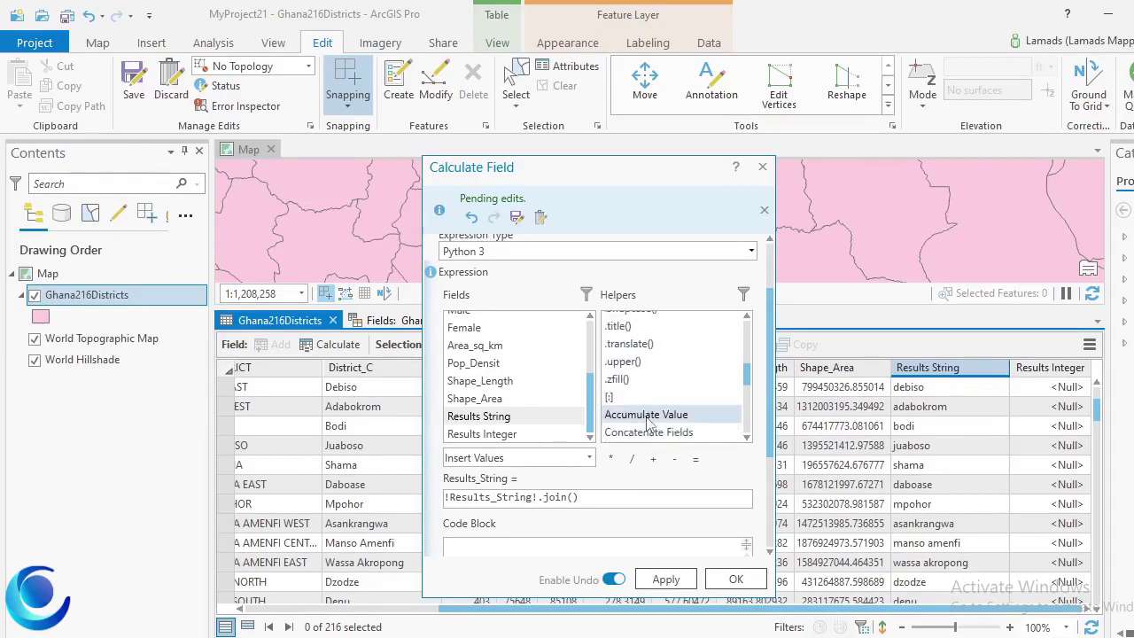
pyautogui.scroll(-2, 673, 415)
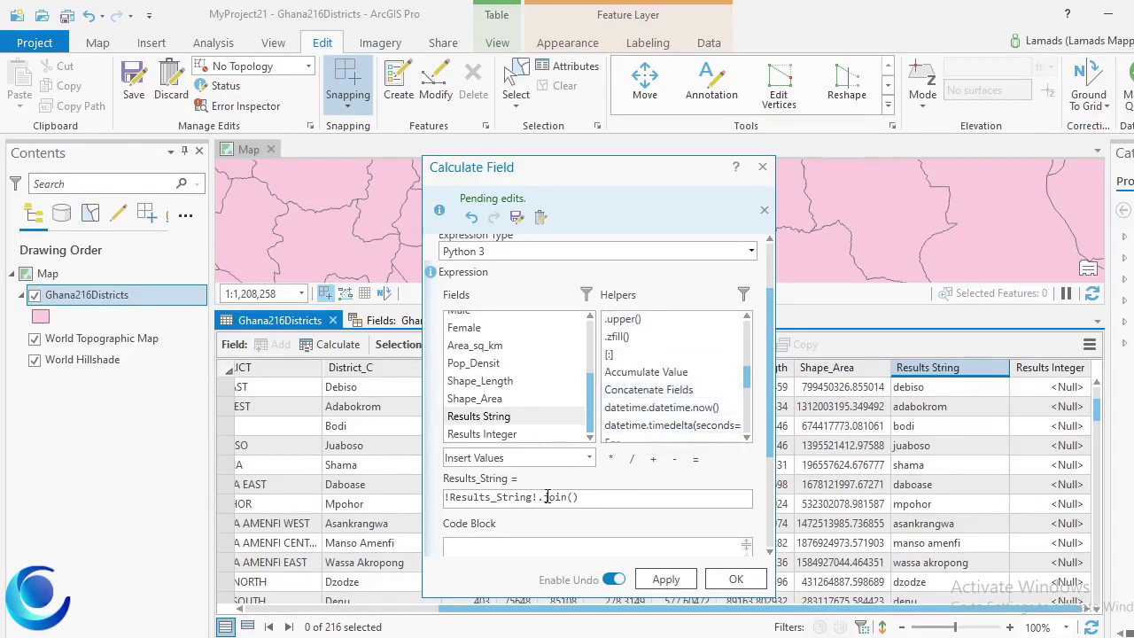
pyautogui.press('BackSpace')
pyautogui.press('BackSpace')
pyautogui.press('BackSpace')
pyautogui.press('BackSpace')
pyautogui.press('BackSpace')
pyautogui.press('BackSpace')
pyautogui.press('BackSpace')
pyautogui.press('BackSpace')
pyautogui.press('BackSpace')
pyautogui.press('BackSpace')
pyautogui.press('BackSpace')
pyautogui.press('BackSpace')
pyautogui.press('BackSpace')
pyautogui.press('BackSpace')
pyautogui.press('BackSpace')
pyautogui.press('BackSpace')
pyautogui.press('BackSpace')
pyautogui.press('BackSpace')
pyautogui.press('BackSpace')
pyautogui.press('BackSpace')
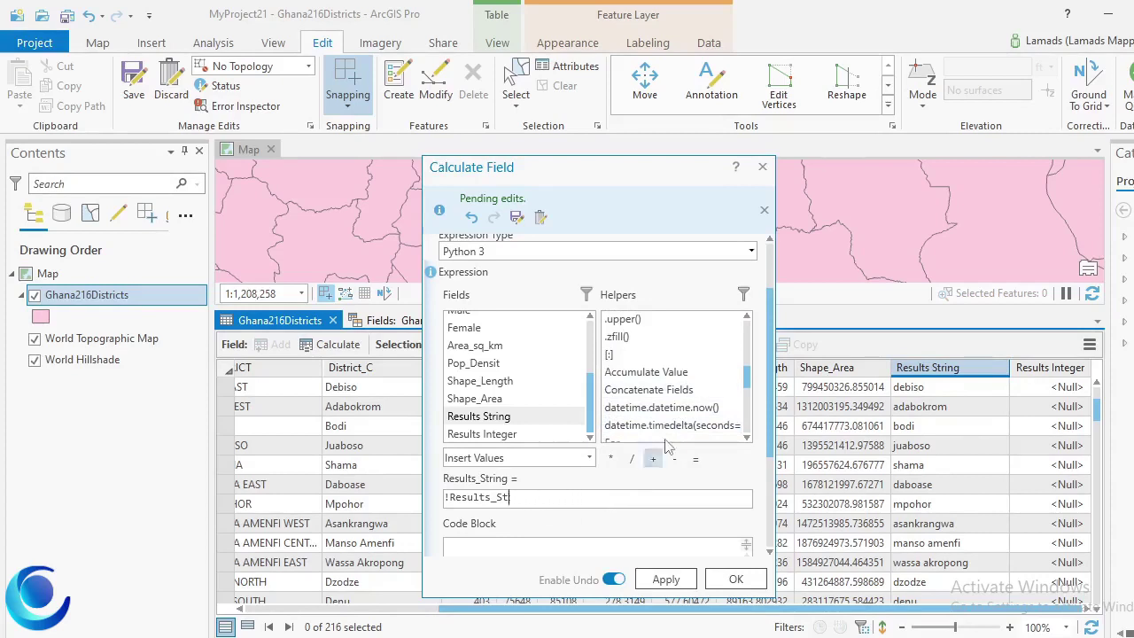
# Step: Load the Concatenate Fields helper and replace its !Field1! placeholder with !District_C!
pyautogui.doubleClick(679, 393)
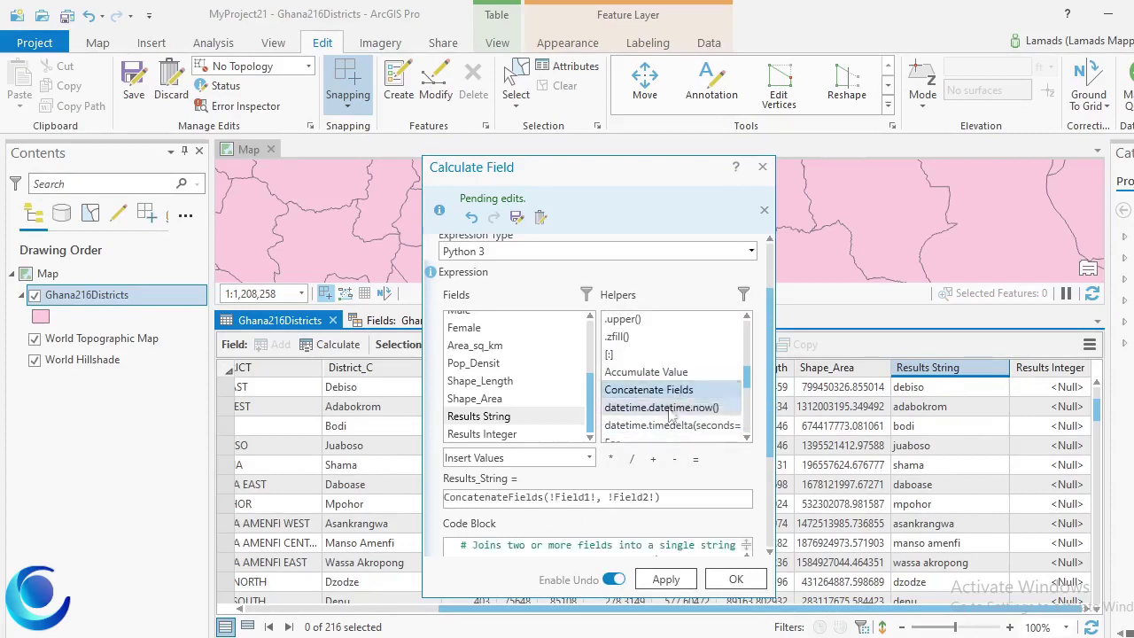
pyautogui.click(597, 497)
pyautogui.press('BackSpace')
pyautogui.press('BackSpace')
pyautogui.press('BackSpace')
pyautogui.press('BackSpace')
pyautogui.press('BackSpace')
pyautogui.press('BackSpace')
pyautogui.press('BackSpace')
pyautogui.press('BackSpace')
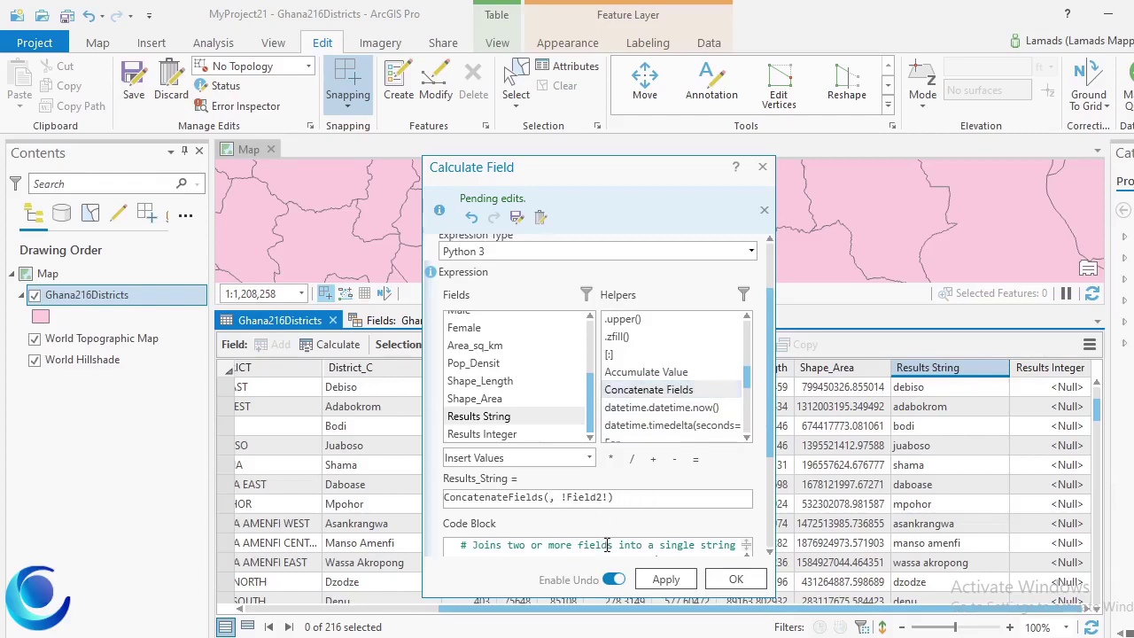
pyautogui.scroll(3, 486, 394)
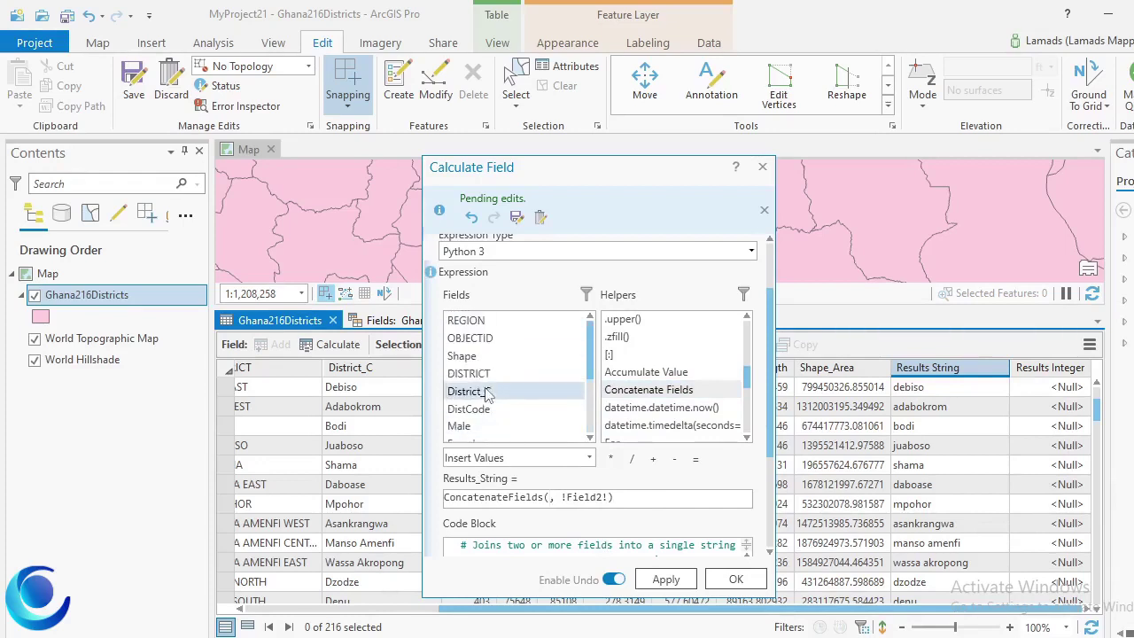
pyautogui.scroll(-3, 504, 381)
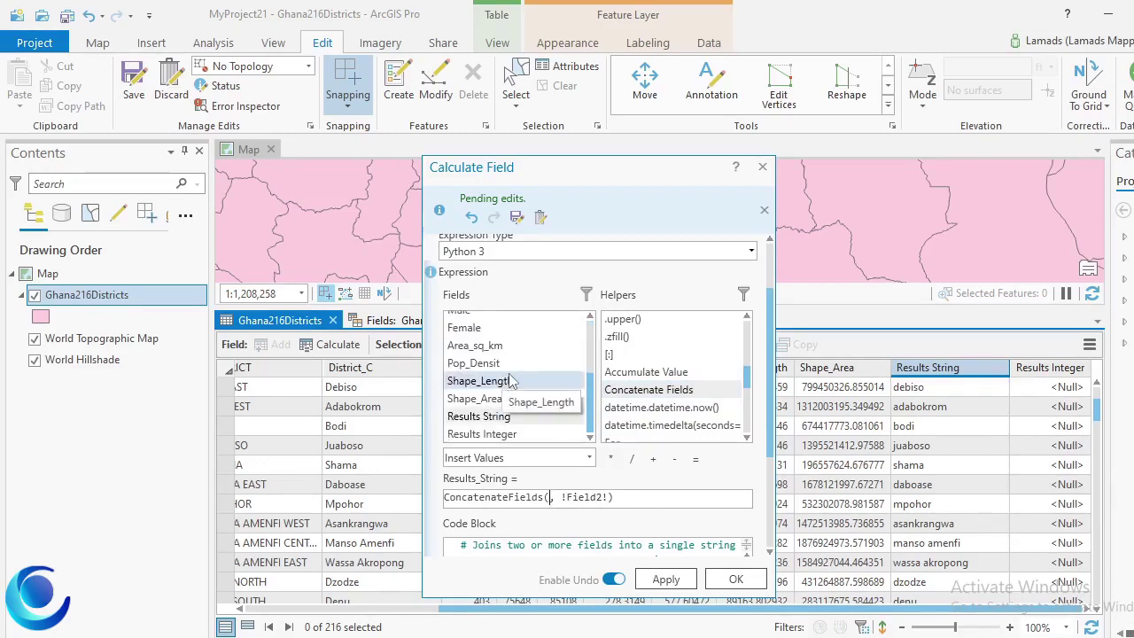
pyautogui.scroll(3, 509, 374)
pyautogui.doubleClick(512, 365)
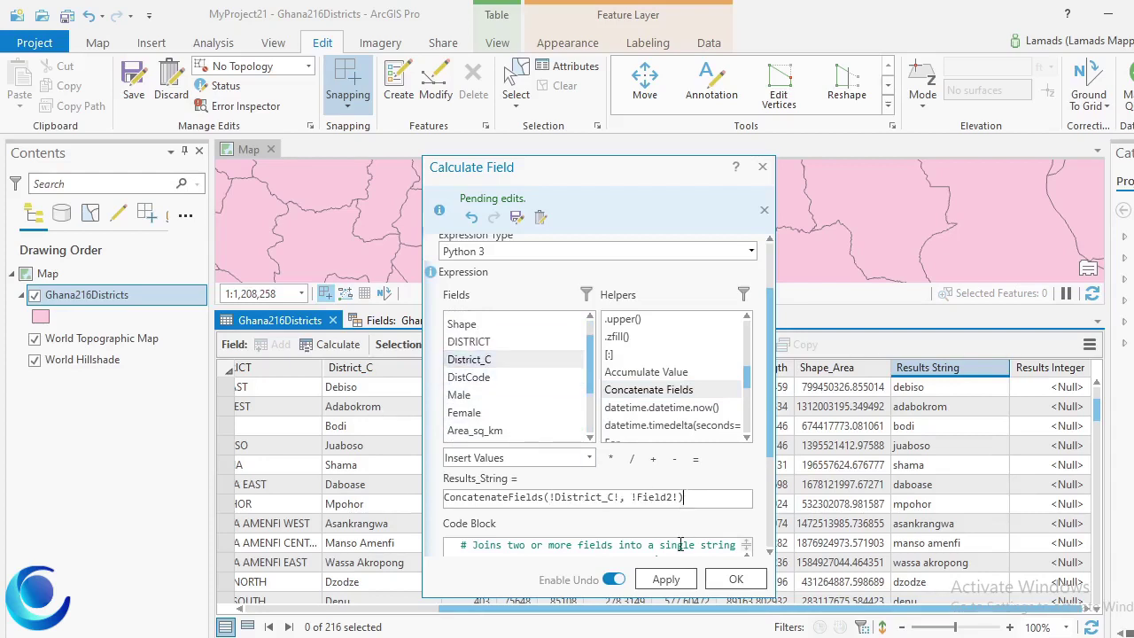
# Step: Replace !Field2! with !DistCode! and try to apply the concatenation, closing the tool's result message
pyautogui.press('BackSpace')
pyautogui.press('BackSpace')
pyautogui.press('BackSpace')
pyautogui.press('BackSpace')
pyautogui.press('BackSpace')
pyautogui.press('BackSpace')
pyautogui.doubleClick(494, 378)
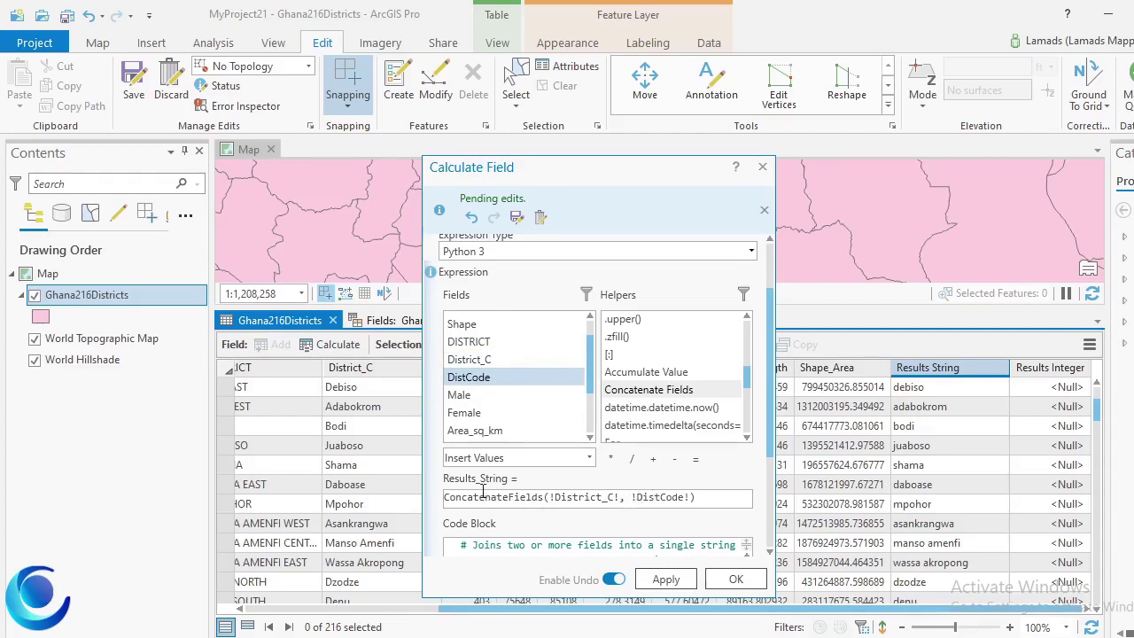
pyautogui.click(666, 579)
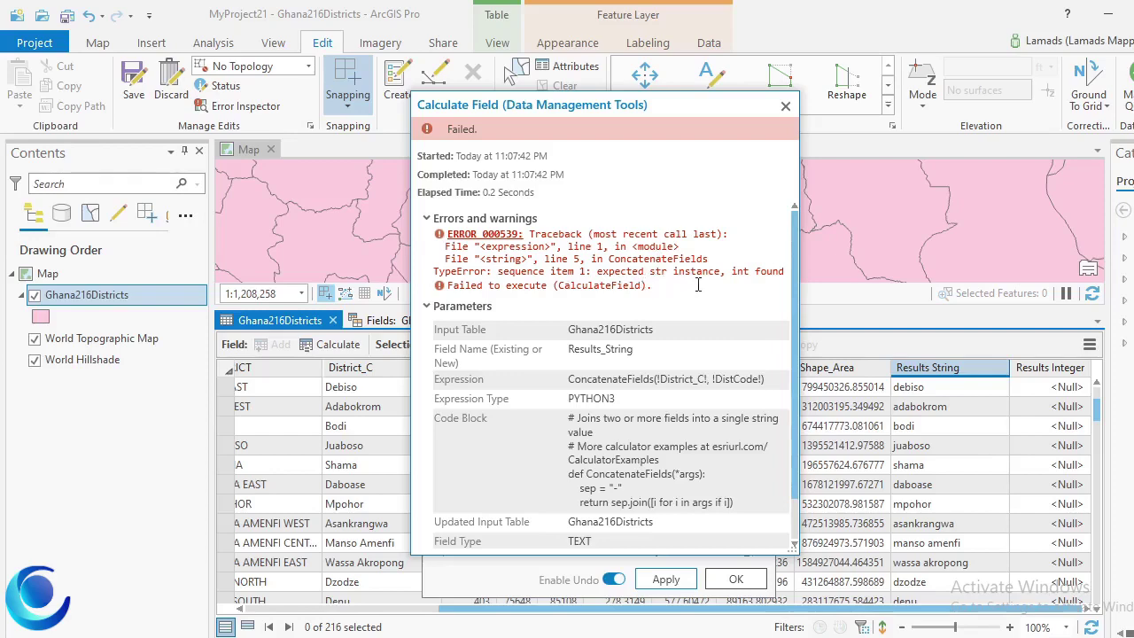
pyautogui.click(785, 106)
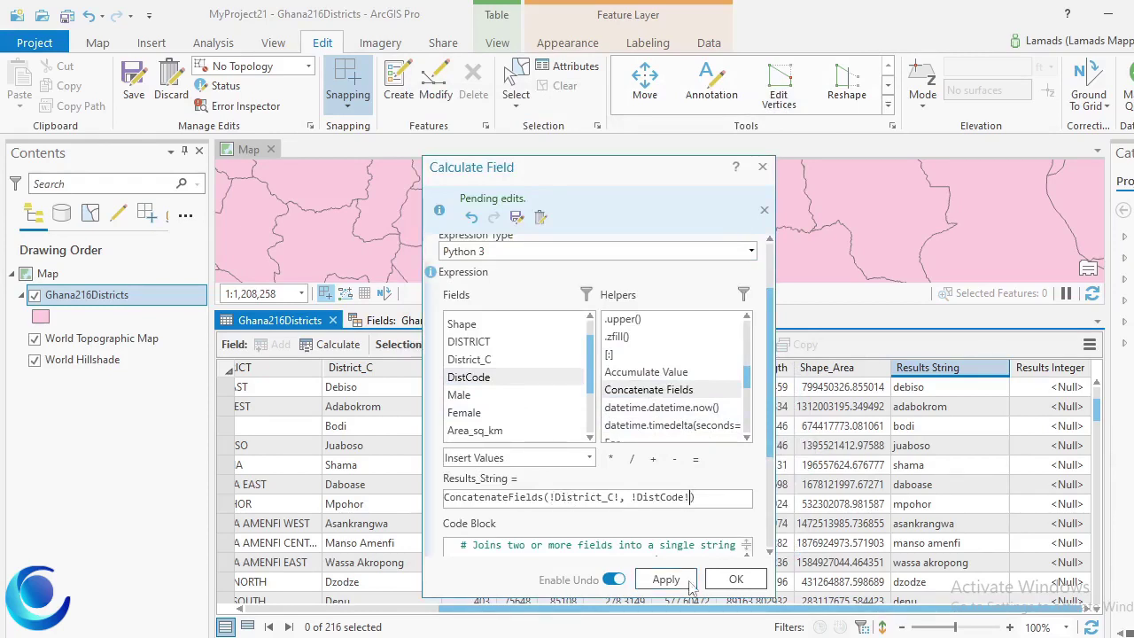
# Step: Replace the !DistCode! argument of ConcatenateFields with !DISTRICT!
pyautogui.press('BackSpace')
pyautogui.press('BackSpace')
pyautogui.press('BackSpace')
pyautogui.press('BackSpace')
pyautogui.press('BackSpace')
pyautogui.press('BackSpace')
pyautogui.press('BackSpace')
pyautogui.press('BackSpace')
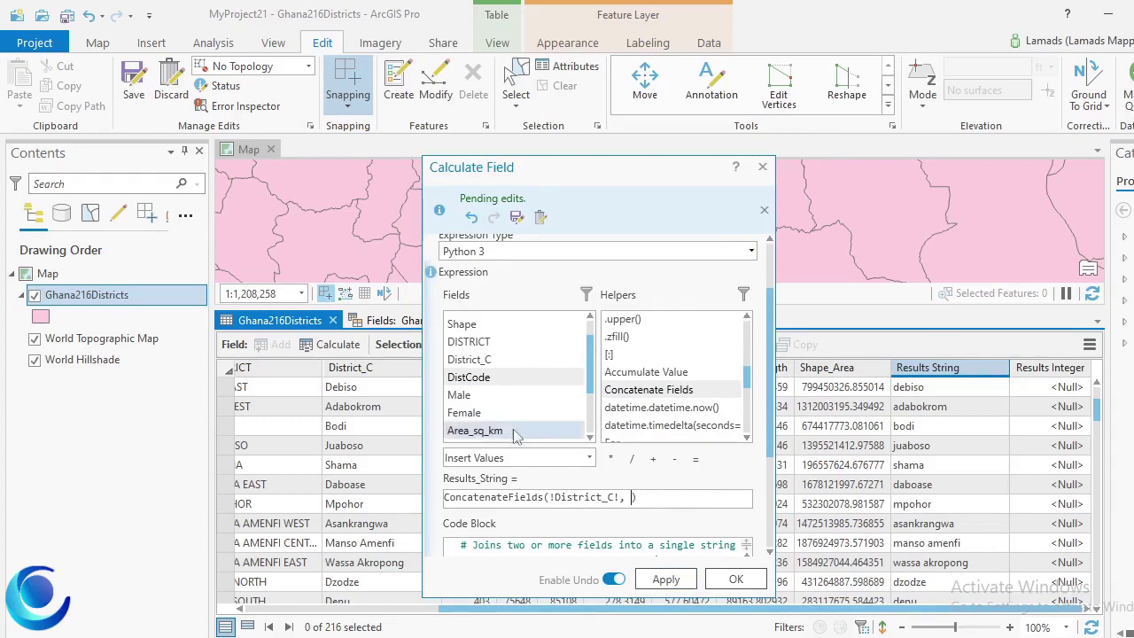
pyautogui.doubleClick(479, 342)
# Step: Reorder the arguments to read ConcatenateFields(!DISTRICT!, !District_C!) and apply the calculation to Results String
pyautogui.click(632, 497)
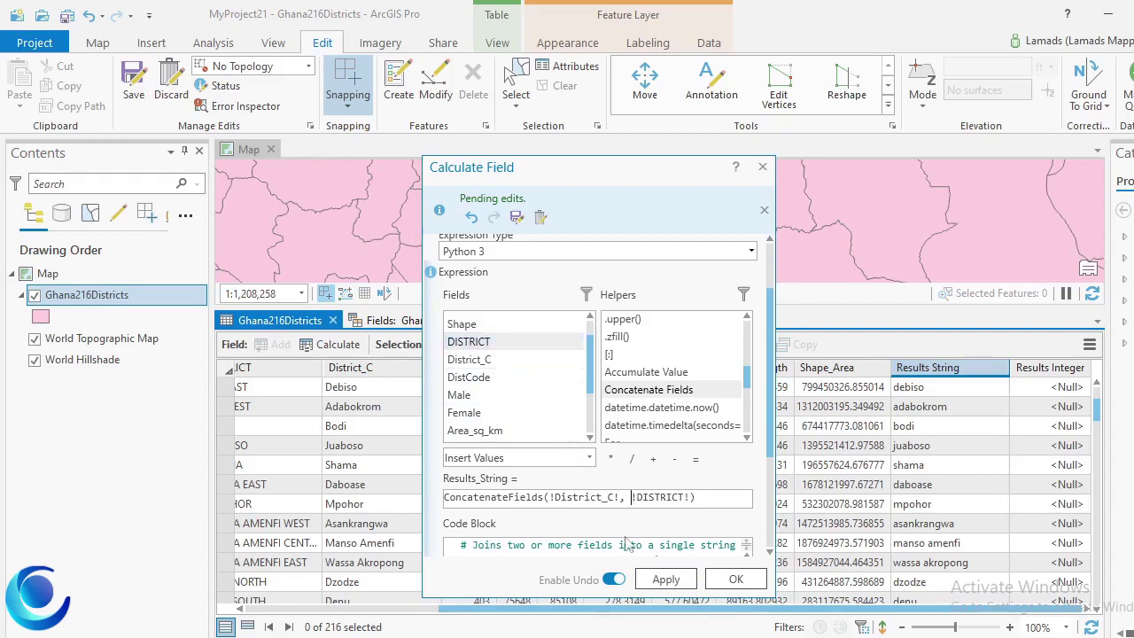
pyautogui.press('BackSpace')
pyautogui.press('BackSpace')
pyautogui.press('BackSpace')
pyautogui.press('BackSpace')
pyautogui.press('BackSpace')
pyautogui.press('BackSpace')
pyautogui.press('BackSpace')
pyautogui.press('BackSpace')
pyautogui.press('BackSpace')
pyautogui.press('BackSpace')
pyautogui.press('BackSpace')
pyautogui.press('BackSpace')
pyautogui.press('BackSpace')
pyautogui.press('BackSpace')
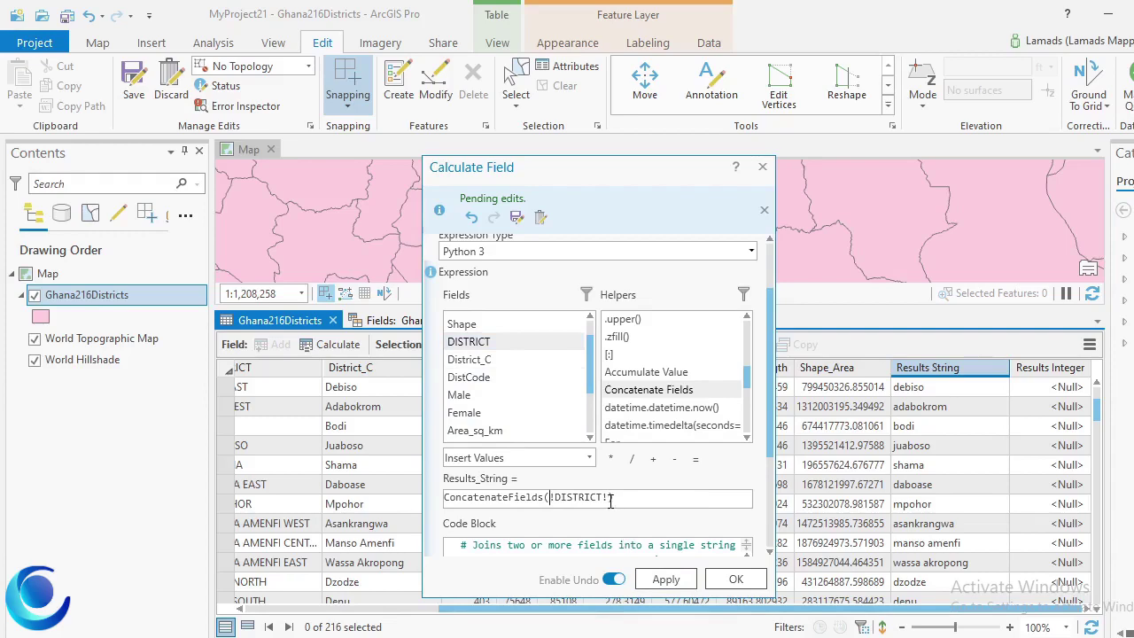
pyautogui.click(610, 496)
pyautogui.write(',')
pyautogui.doubleClick(518, 360)
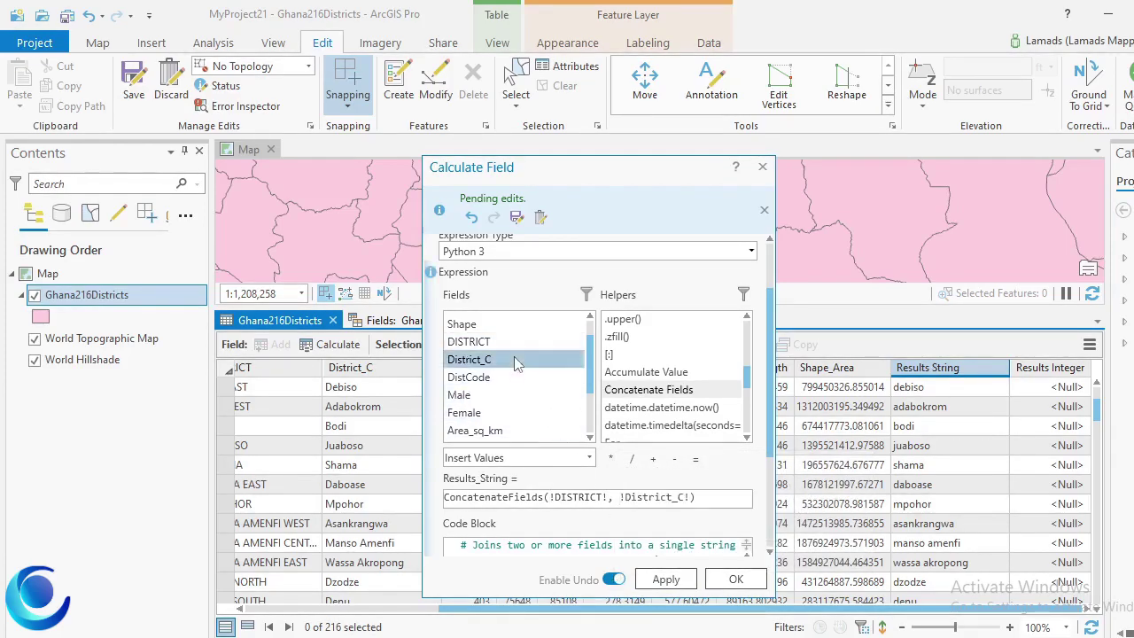
pyautogui.click(675, 581)
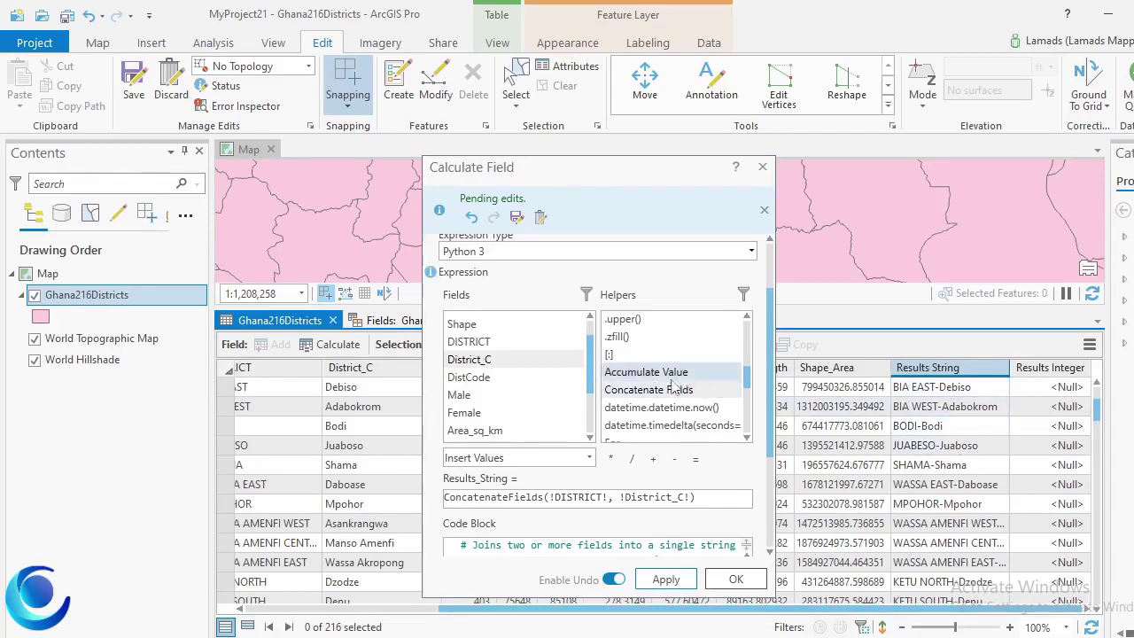
pyautogui.moveTo(709, 494); pyautogui.dragTo(442, 496)
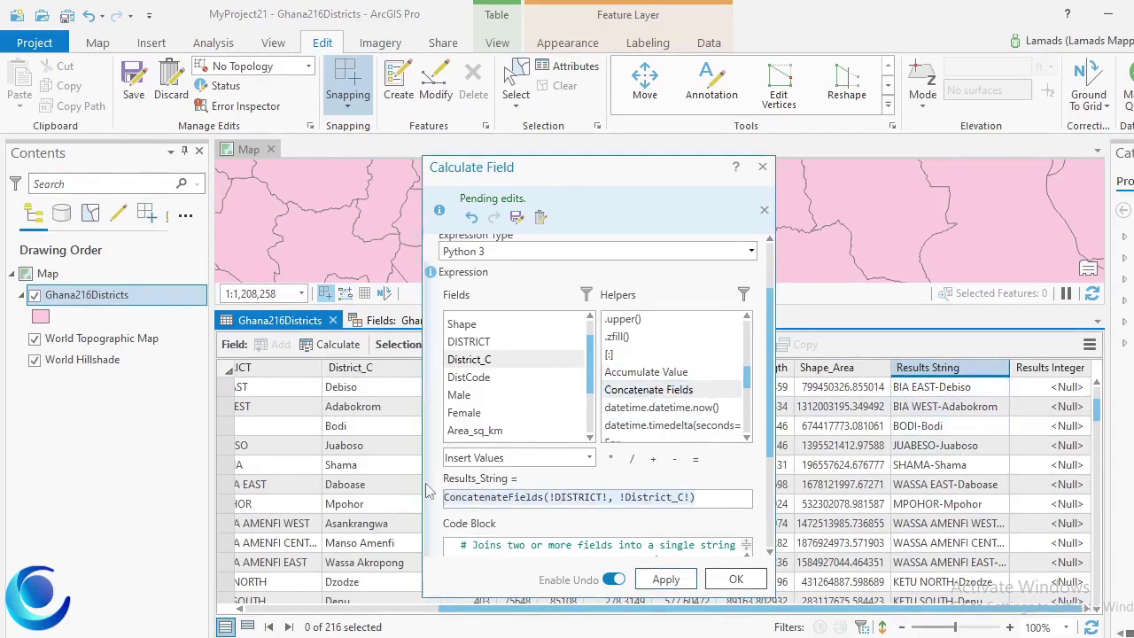
pyautogui.press('BackSpace')
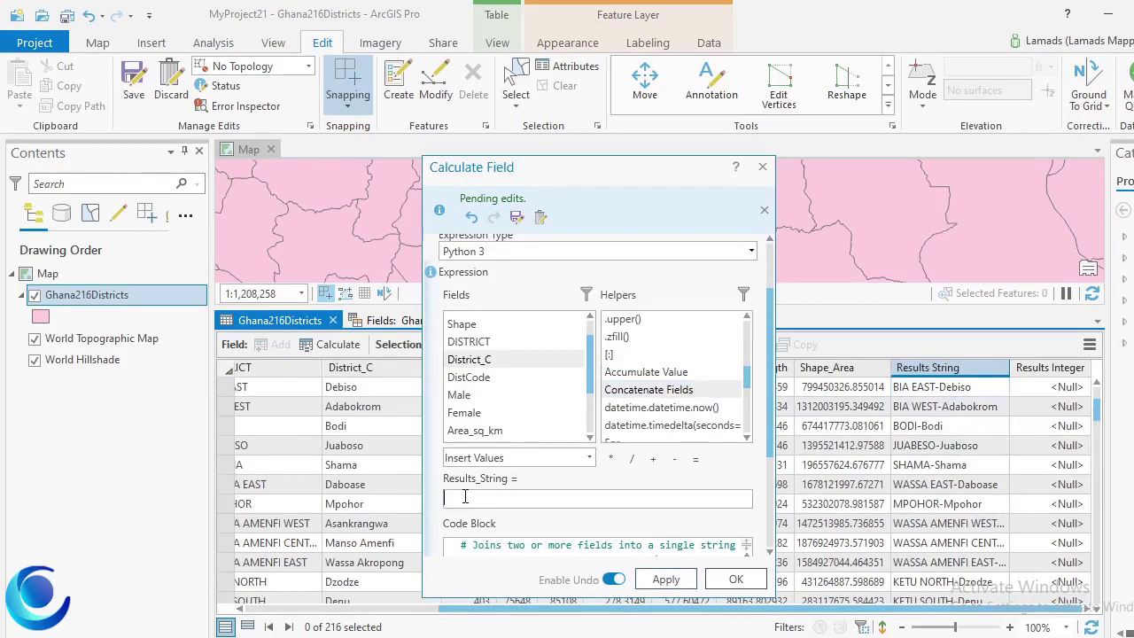
pyautogui.write('max([')
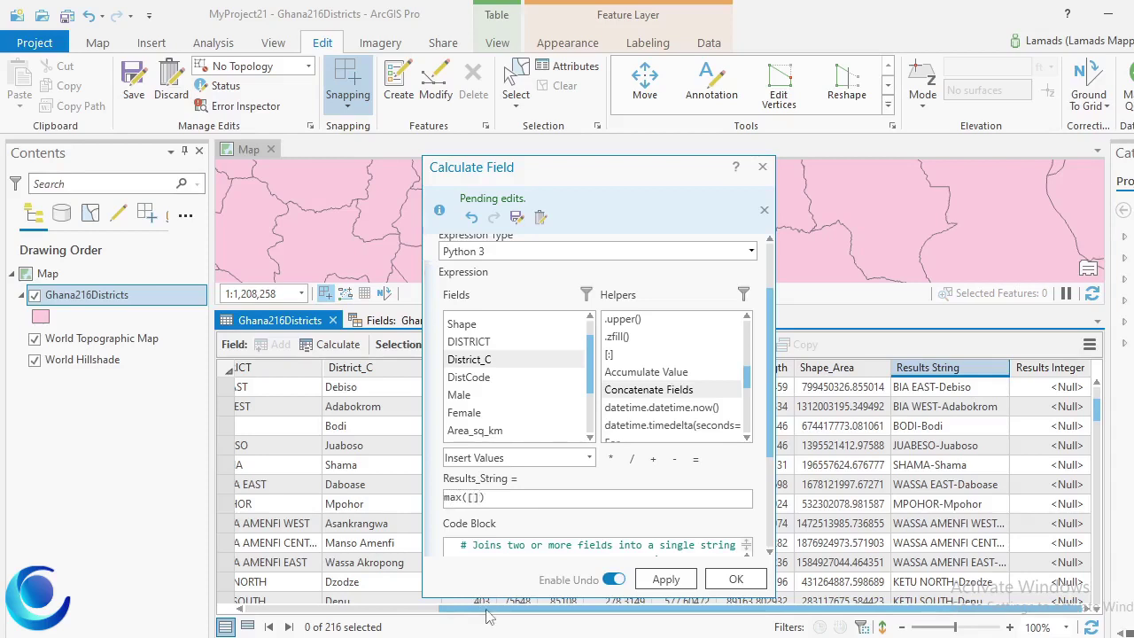
pyautogui.doubleClick(483, 399)
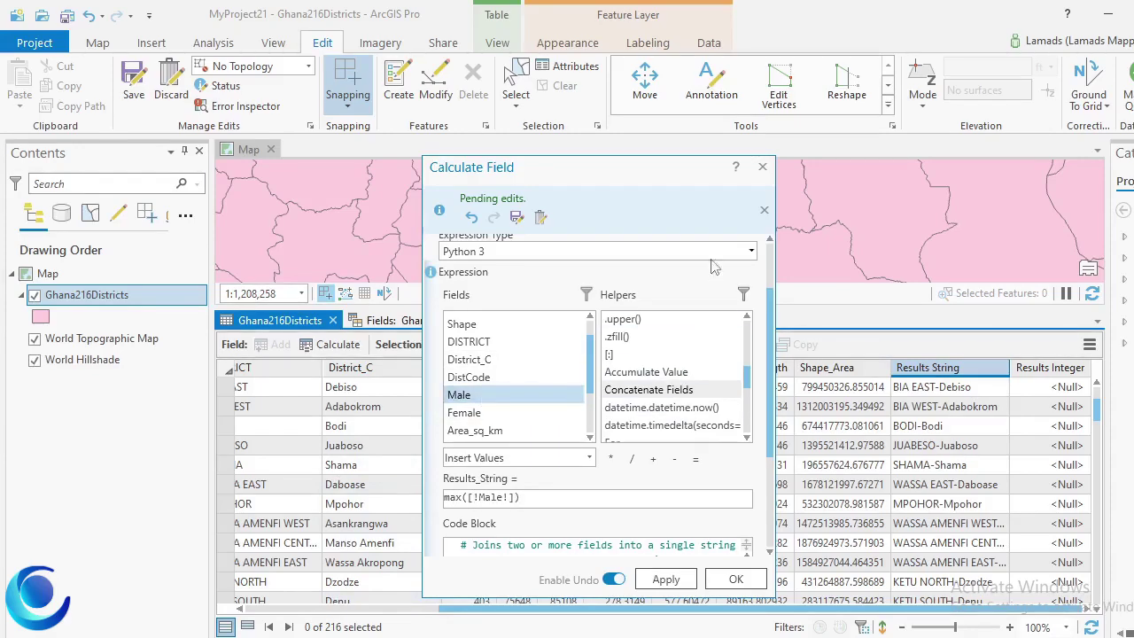
pyautogui.click(762, 167)
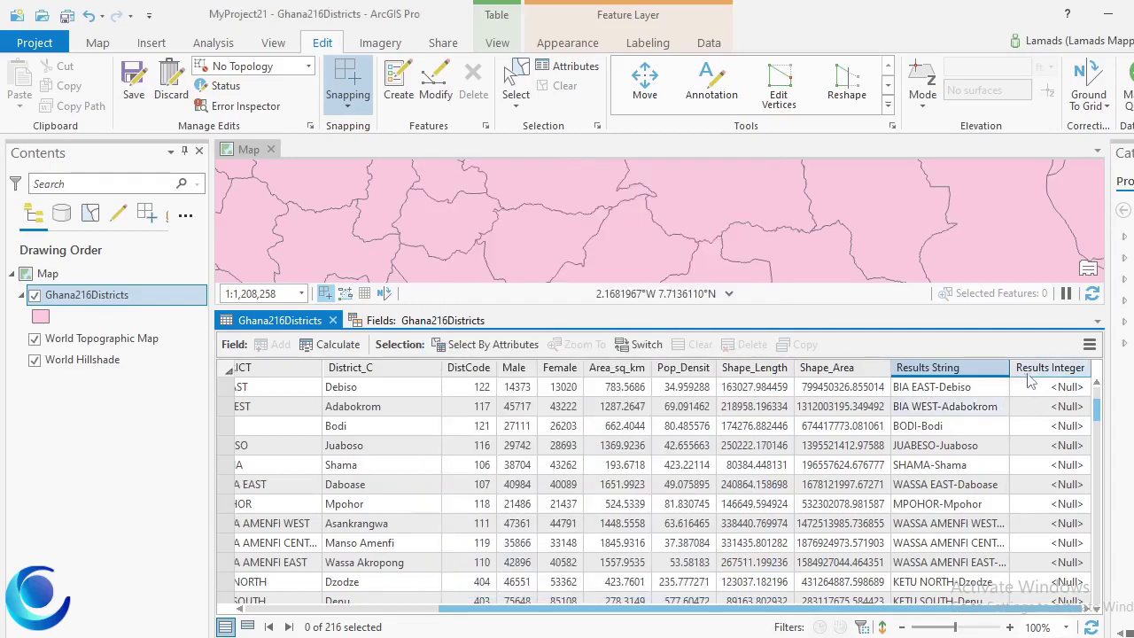
# Step: Open Calculate Field for the Results Integer column and start its expression with max([])
pyautogui.rightClick(1030, 376)
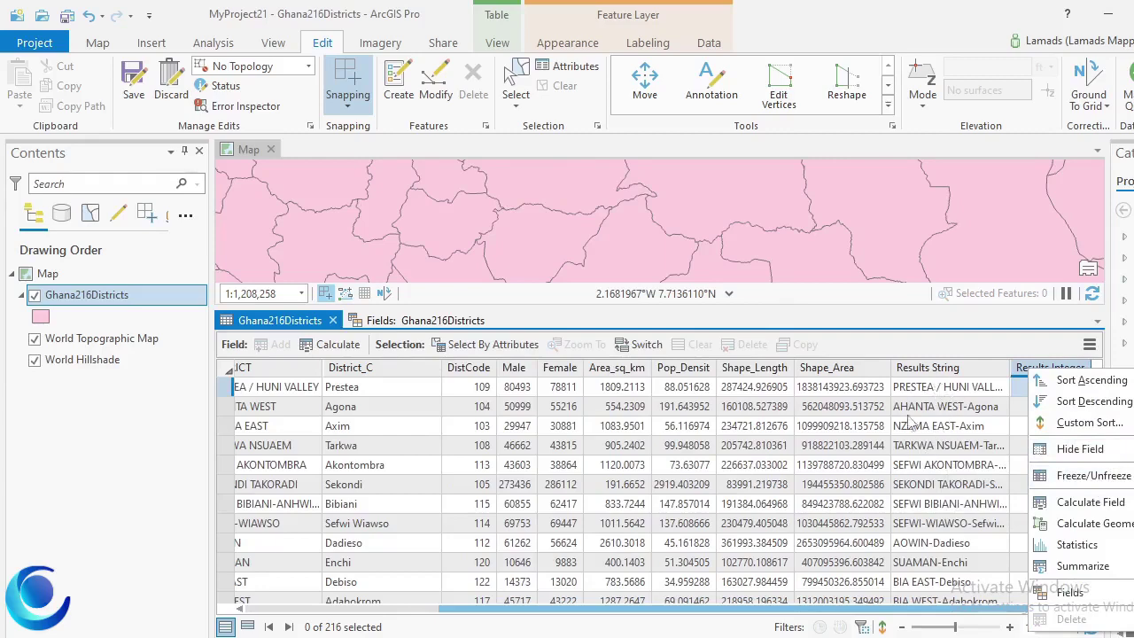
pyautogui.click(1025, 370)
pyautogui.rightClick(1024, 370)
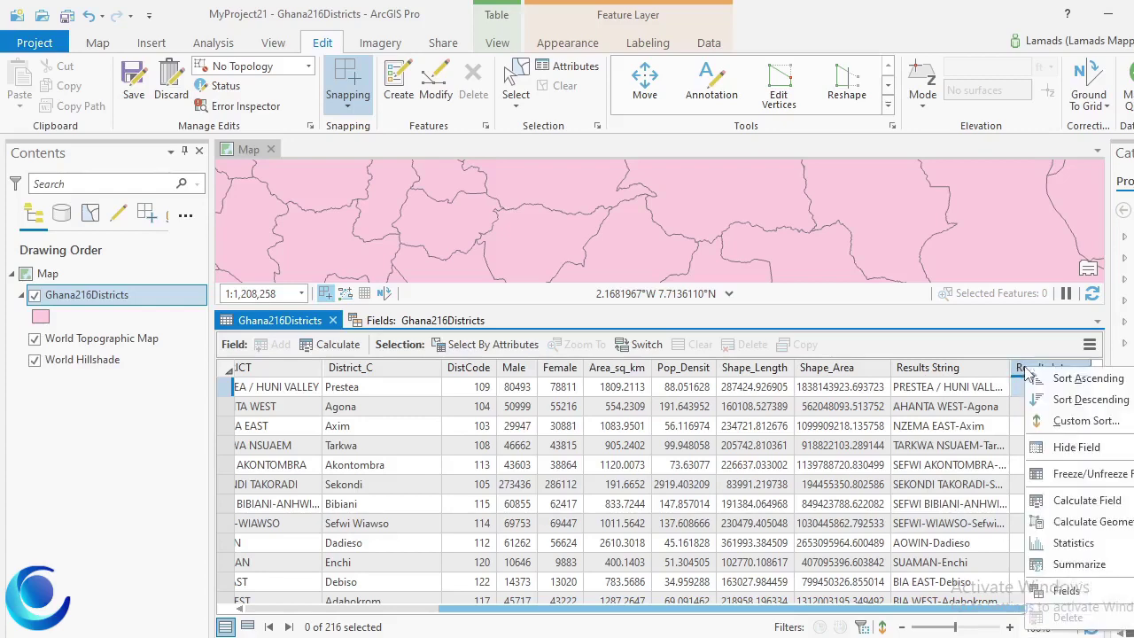
pyautogui.click(1069, 501)
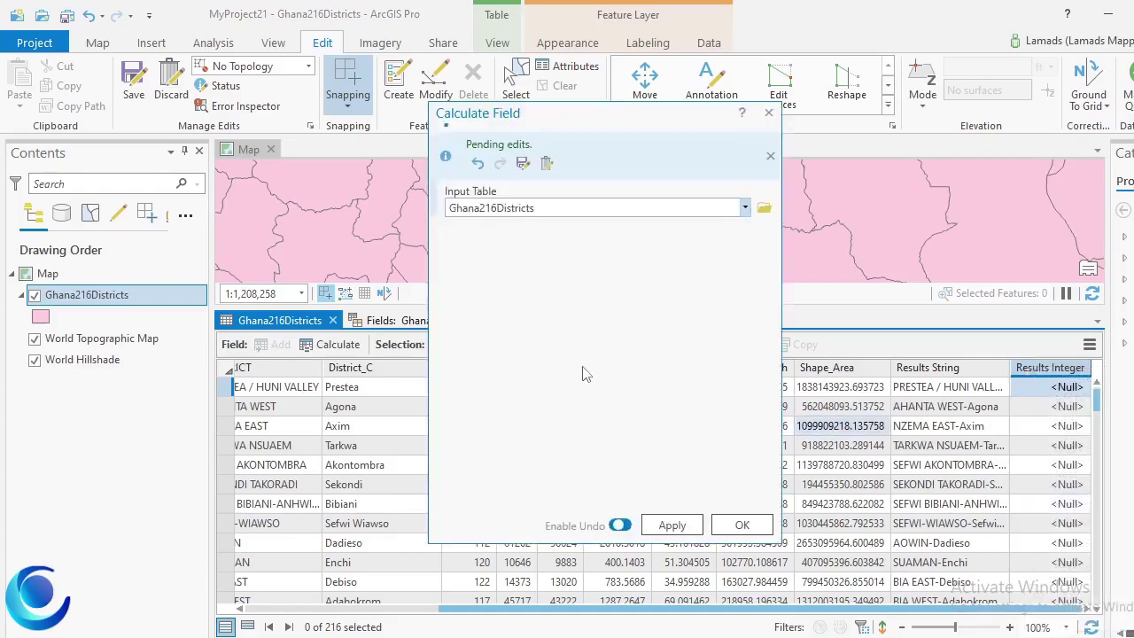
pyautogui.scroll(-5, 744, 401)
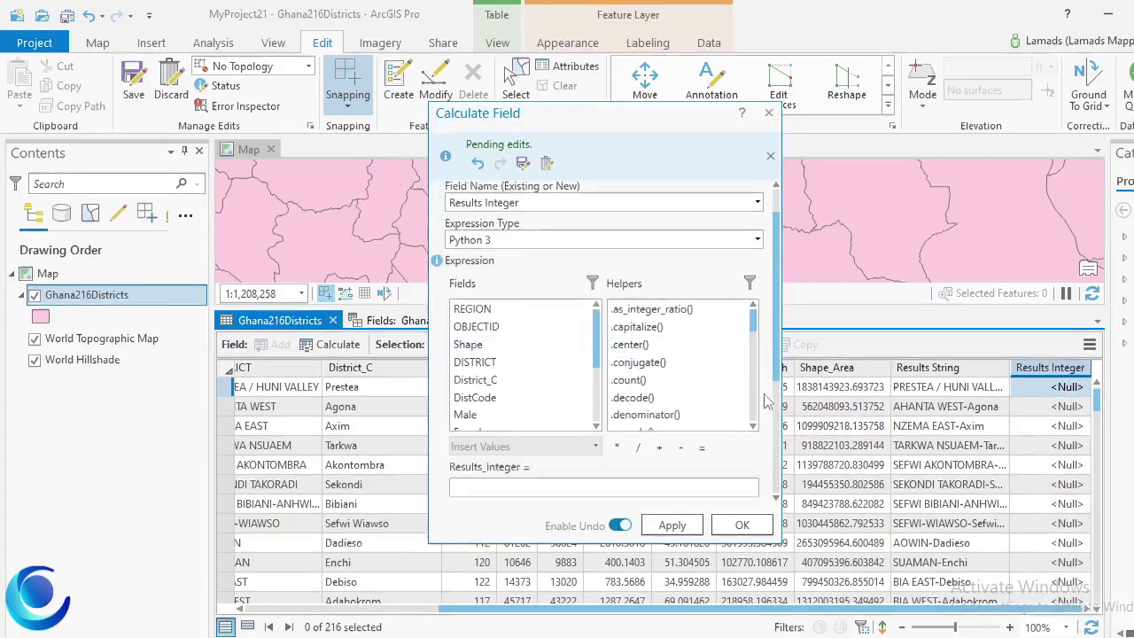
pyautogui.scroll(1, 521, 317)
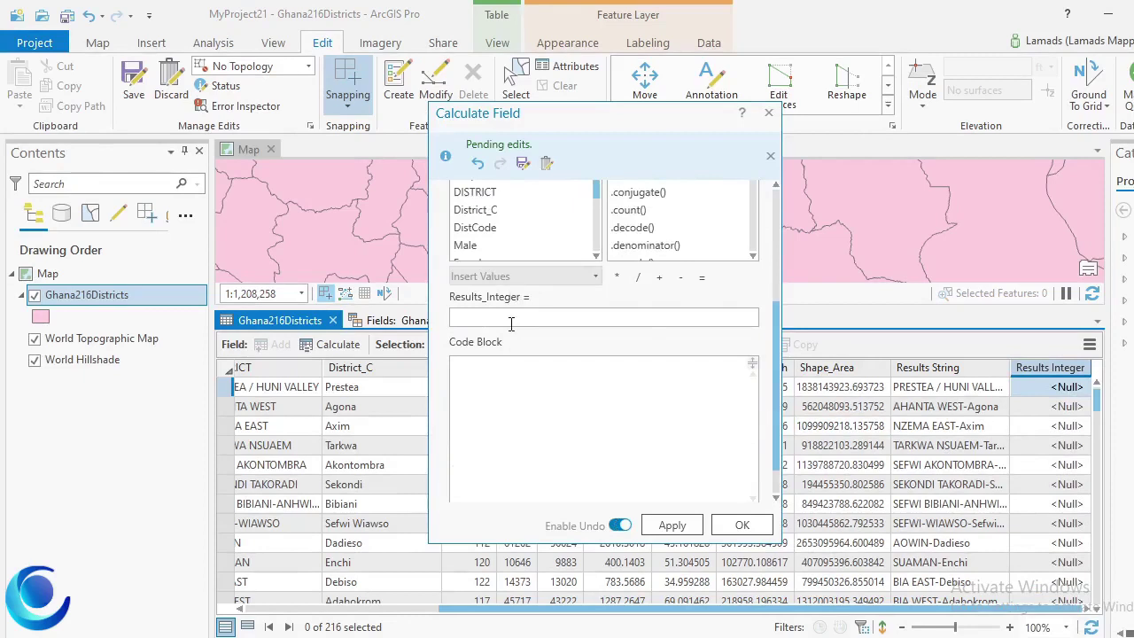
pyautogui.click(511, 323)
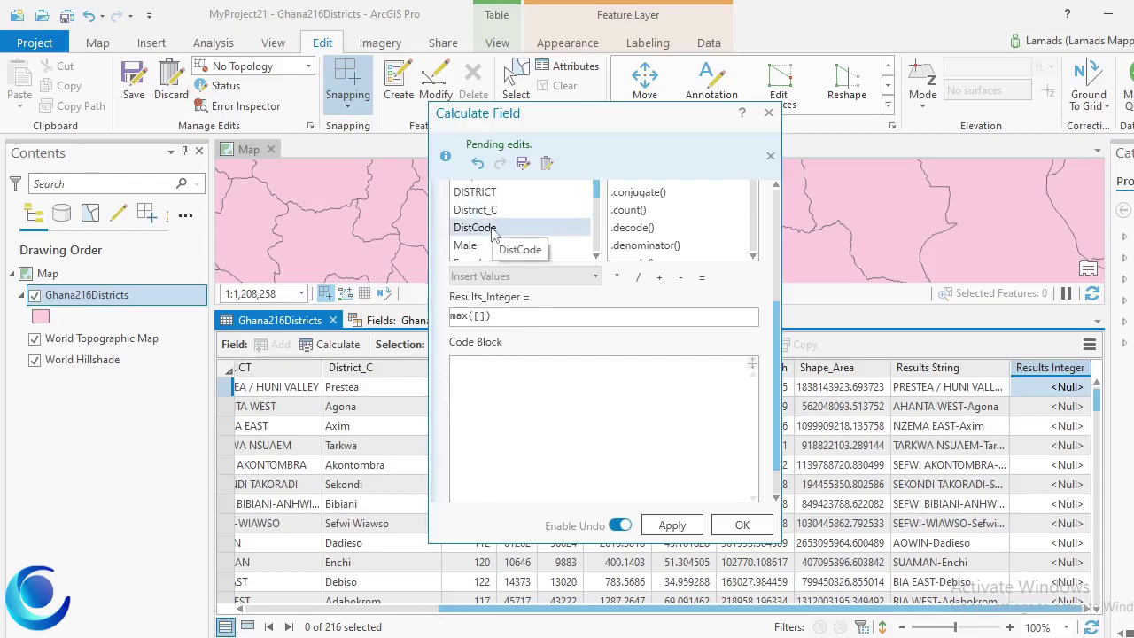
# Step: Insert the Male and Female fields to make max([!Male!, !Female!]), and move the dialog off the attribute table
pyautogui.doubleClick(467, 245)
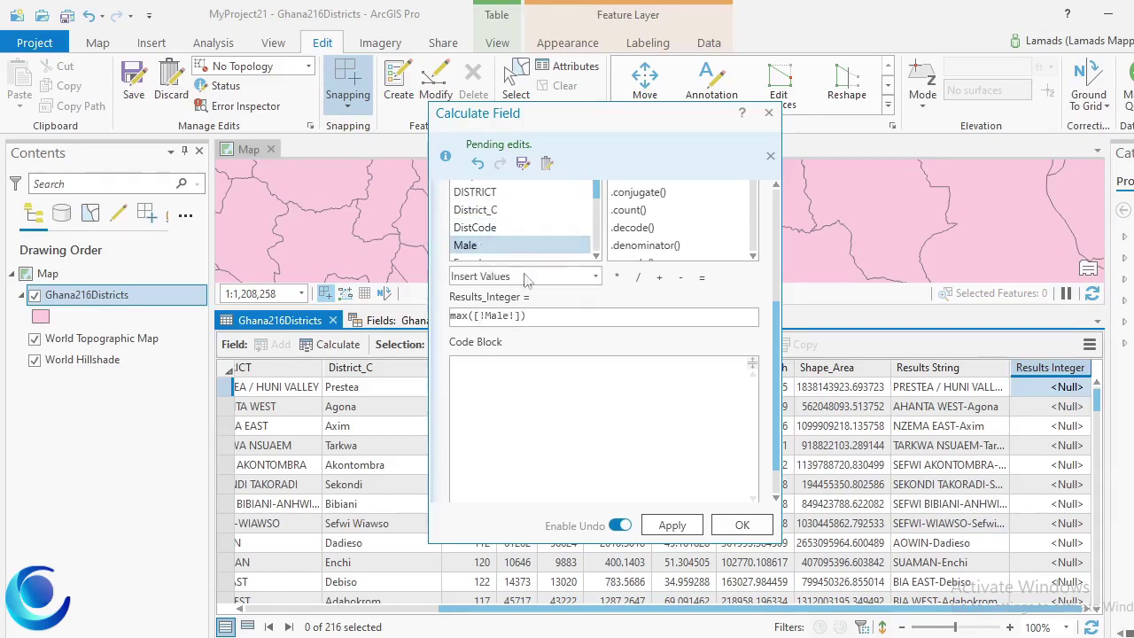
pyautogui.click(514, 315)
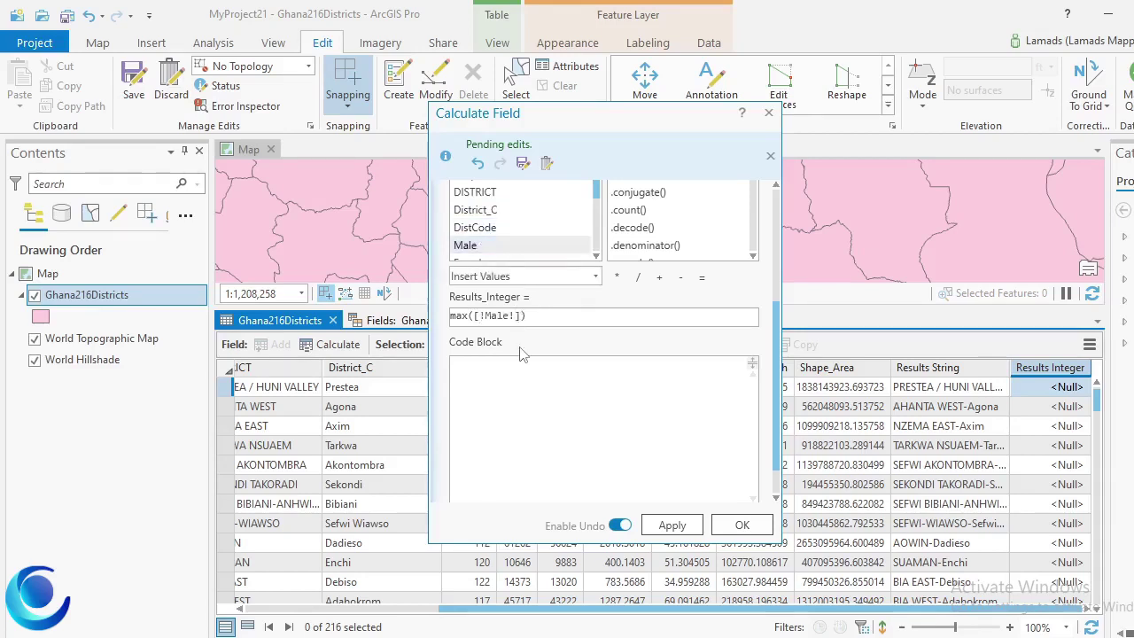
pyautogui.write(',')
pyautogui.scroll(-1, 499, 239)
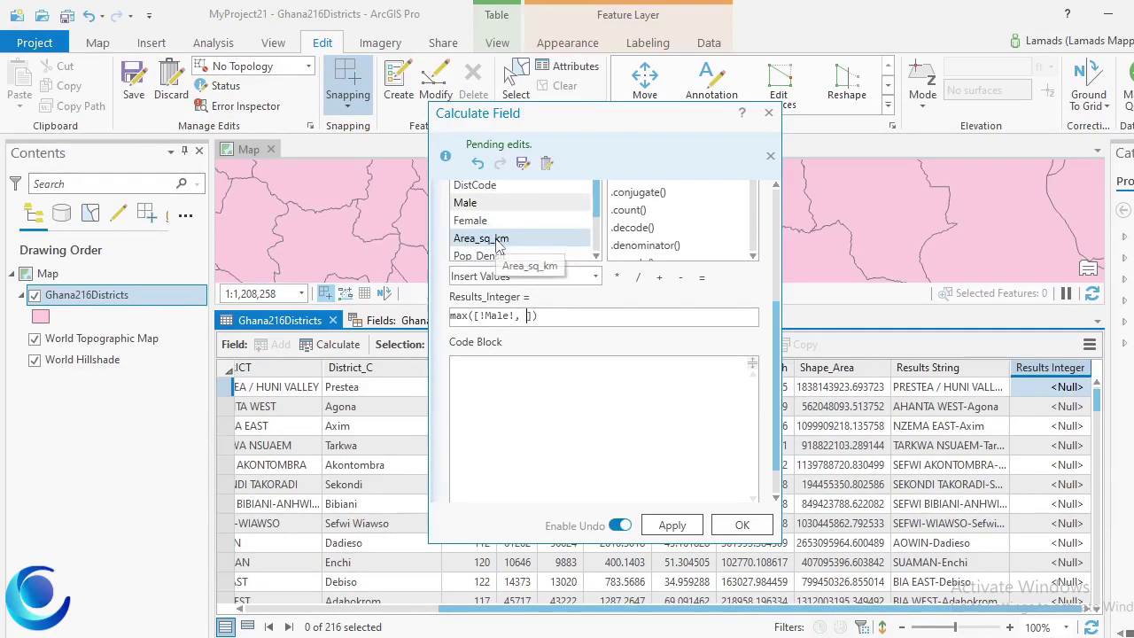
pyautogui.doubleClick(493, 223)
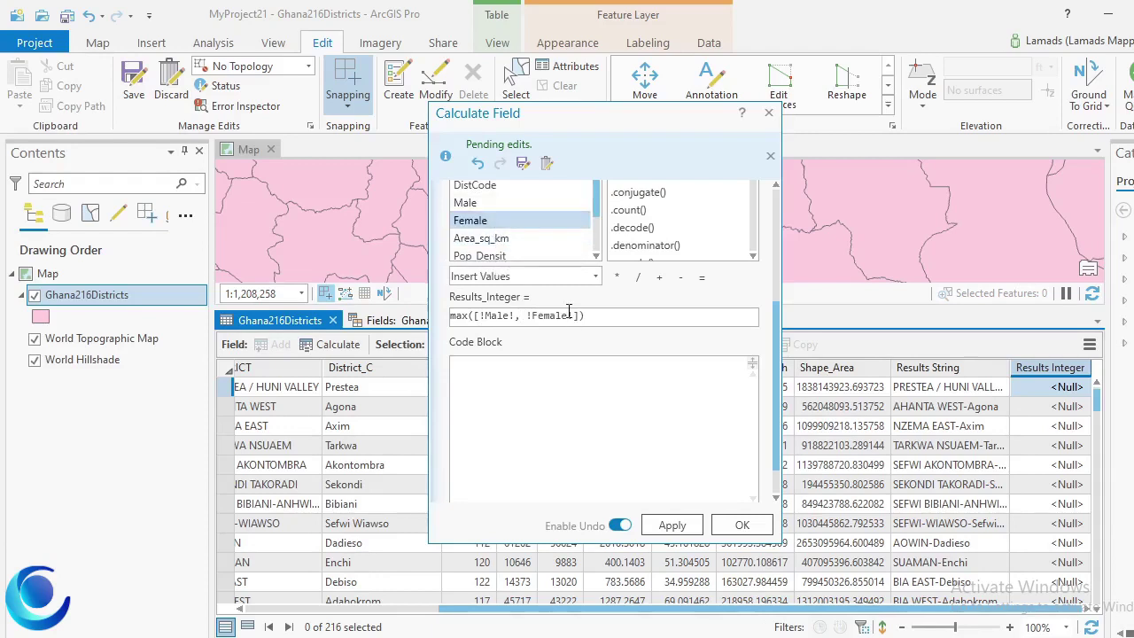
pyautogui.click(573, 315)
pyautogui.write(',')
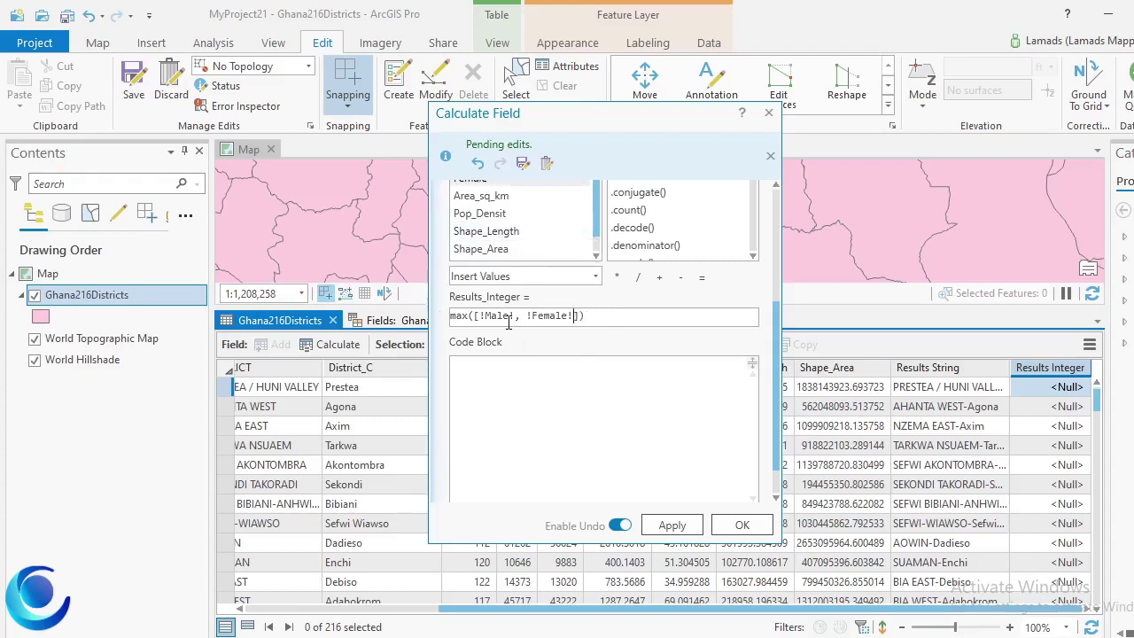
pyautogui.moveTo(573, 122); pyautogui.dragTo(184, 43)
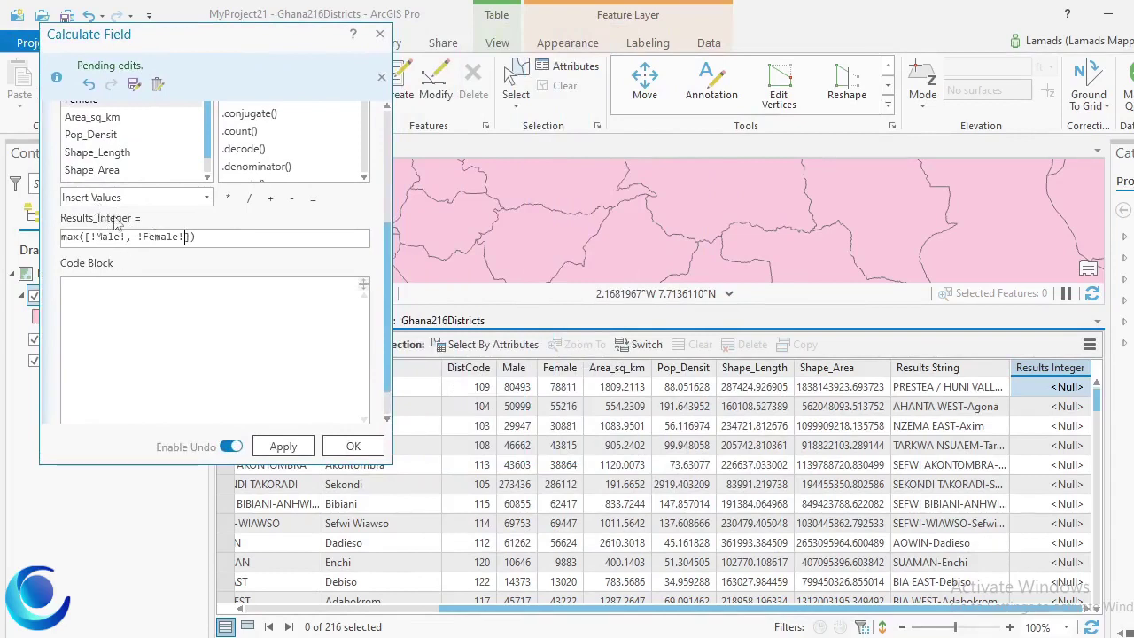
# Step: Apply max([!Male!, !Female!]) to Results Integer and compare the results with the Male and Female columns
pyautogui.click(283, 446)
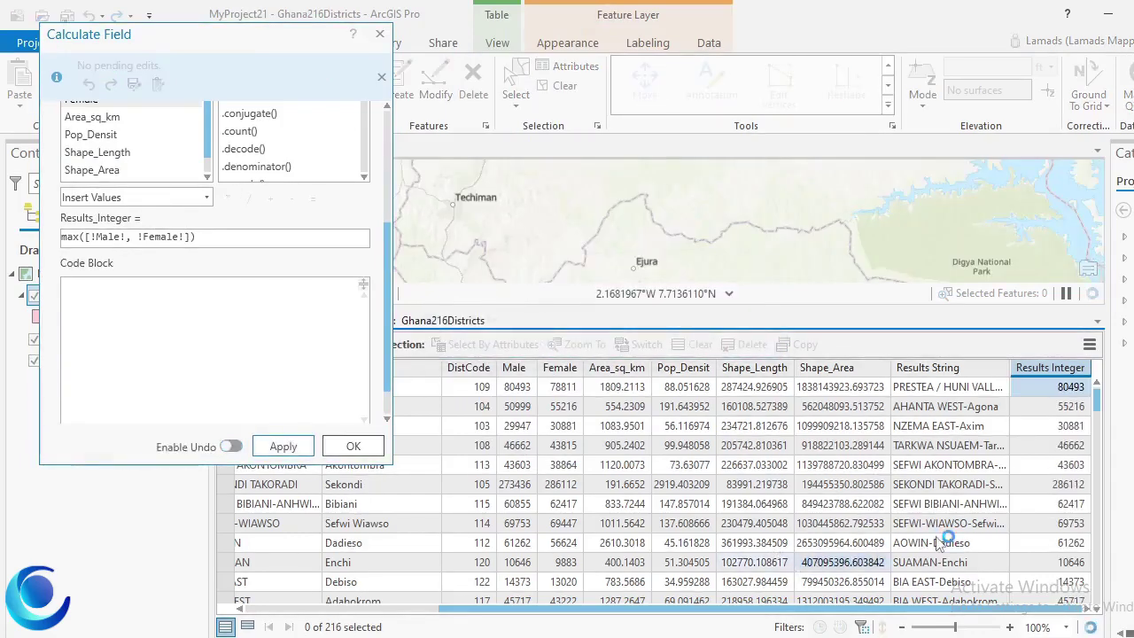
pyautogui.click(524, 369)
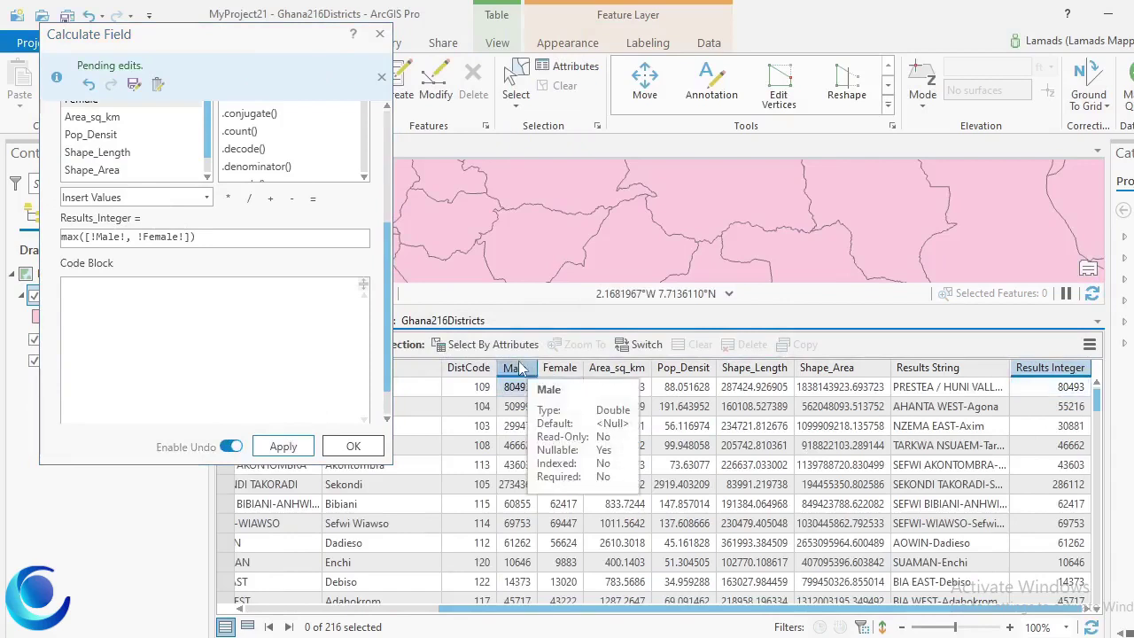
pyautogui.click(564, 370)
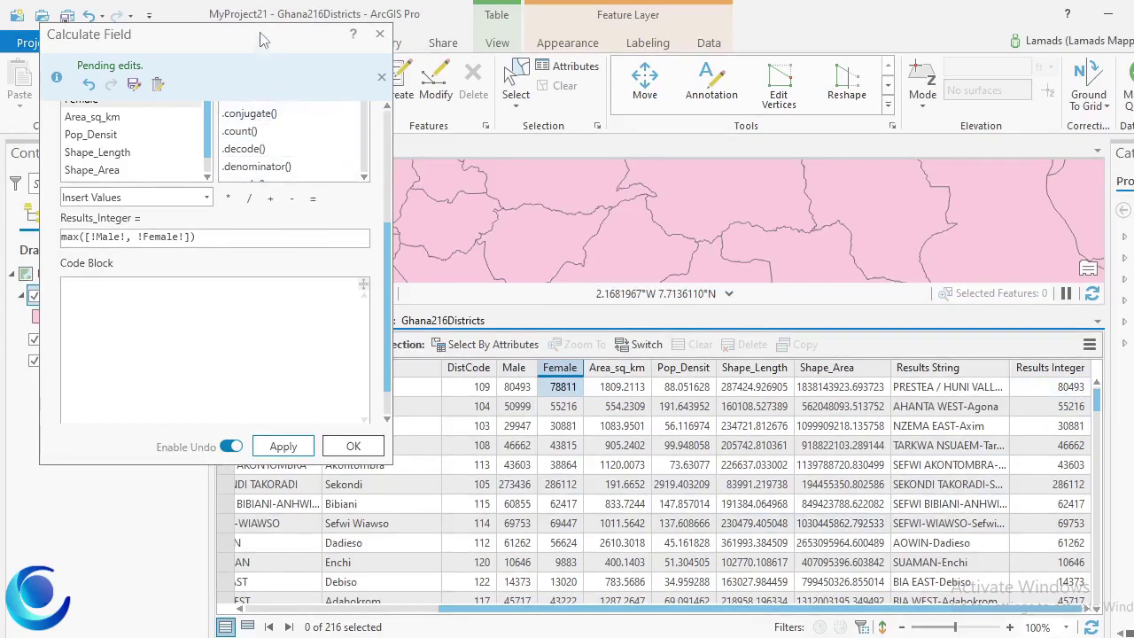
# Step: Move the Calculate Field dialog lower and clear the max expression for Results Integer
pyautogui.moveTo(262, 39); pyautogui.dragTo(285, 161)
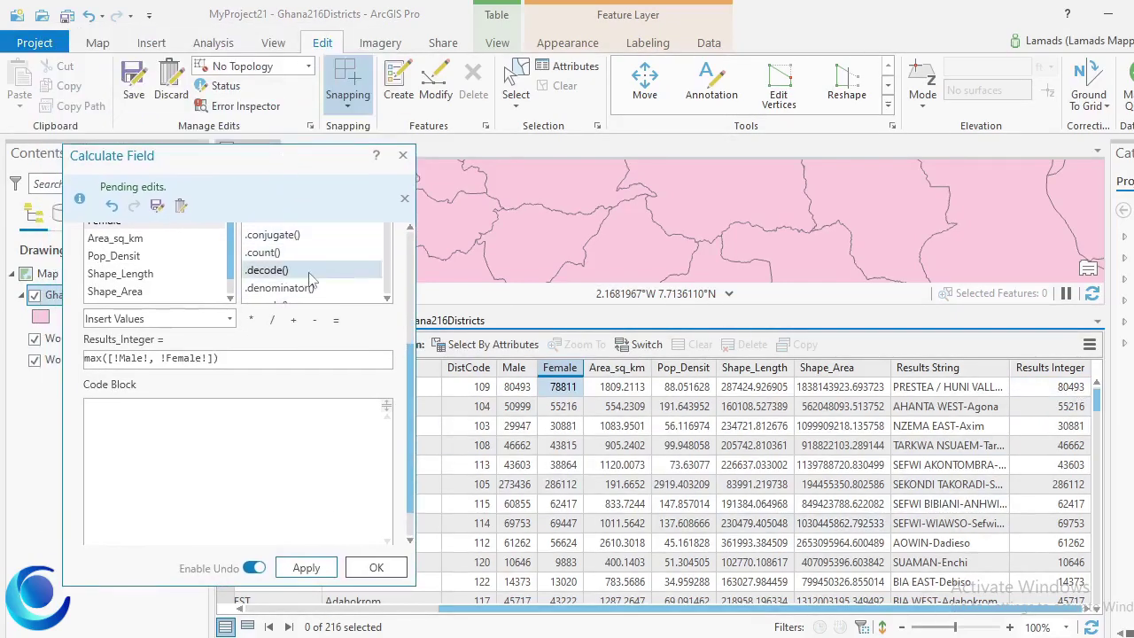
pyautogui.click(262, 360)
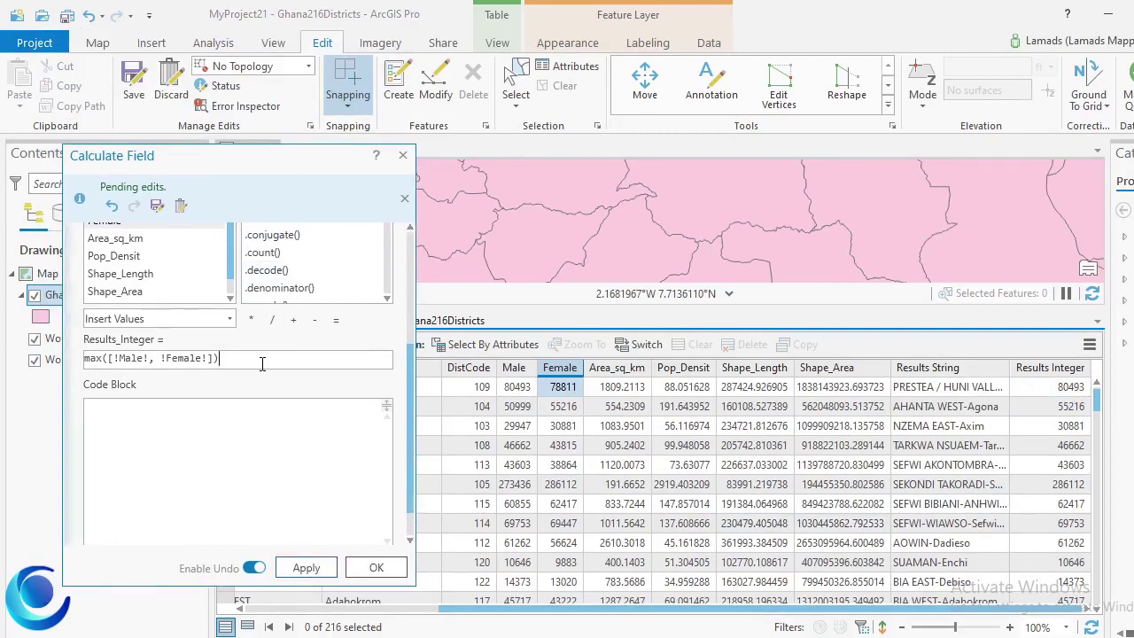
pyautogui.press('BackSpace')
pyautogui.press('BackSpace')
pyautogui.press('BackSpace')
pyautogui.press('BackSpace')
pyautogui.press('BackSpace')
pyautogui.press('BackSpace')
pyautogui.press('BackSpace')
pyautogui.press('BackSpace')
pyautogui.press('BackSpace')
pyautogui.press('BackSpace')
pyautogui.press('BackSpace')
pyautogui.press('BackSpace')
pyautogui.press('BackSpace')
pyautogui.press('BackSpace')
pyautogui.press('BackSpace')
pyautogui.press('BackSpace')
pyautogui.press('BackSpace')
pyautogui.press('BackSpace')
pyautogui.press('BackSpace')
pyautogui.press('BackSpace')
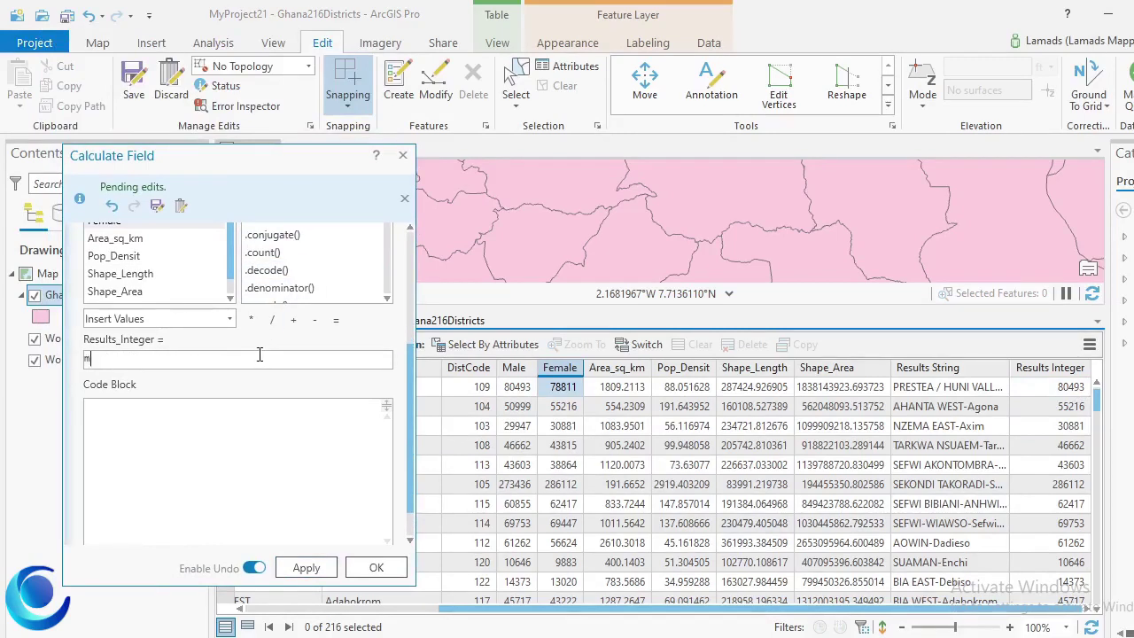
# Step: Build the expression !DISTRICT!.count() from the DISTRICT field and the count helper, and try to apply it to Results Integer
pyautogui.scroll(2, 186, 292)
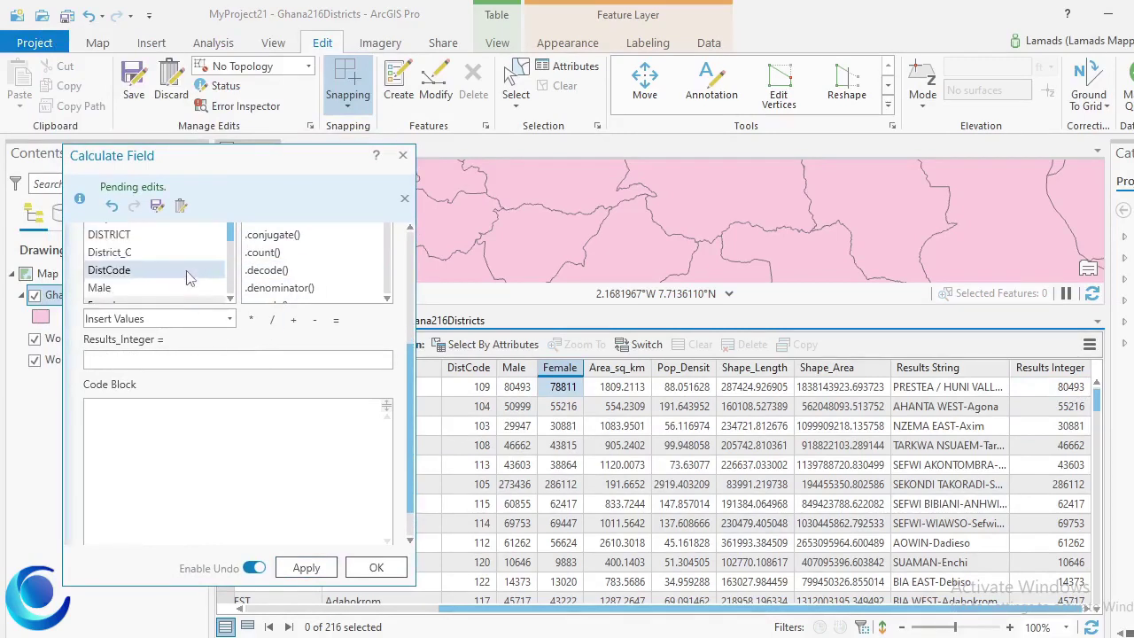
pyautogui.doubleClick(148, 233)
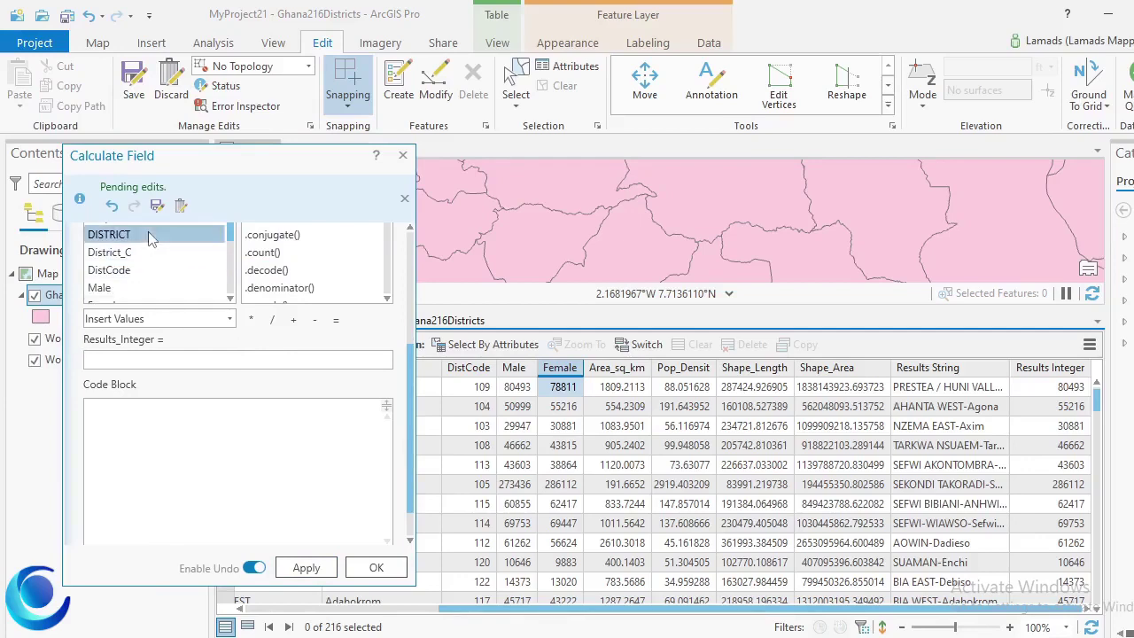
pyautogui.click(256, 255)
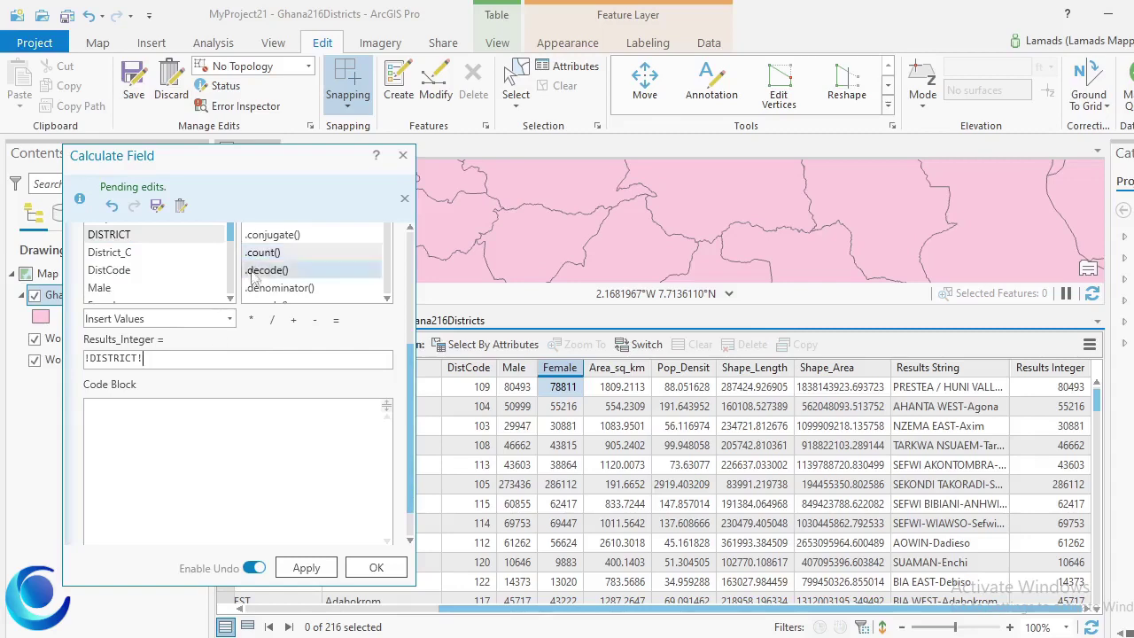
pyautogui.doubleClick(269, 256)
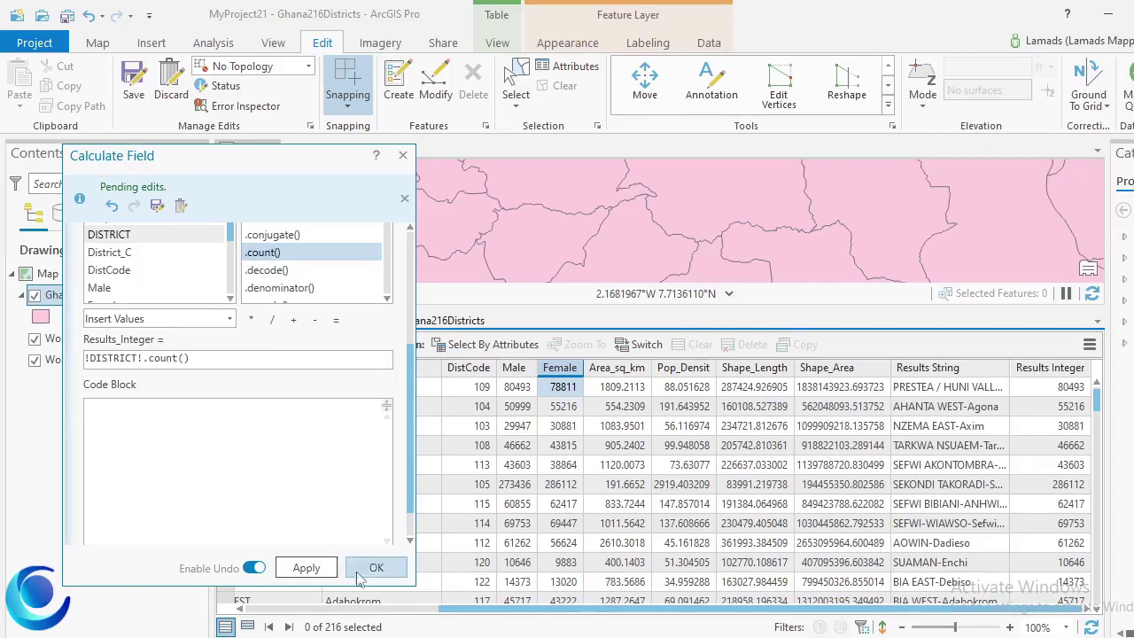
pyautogui.click(307, 568)
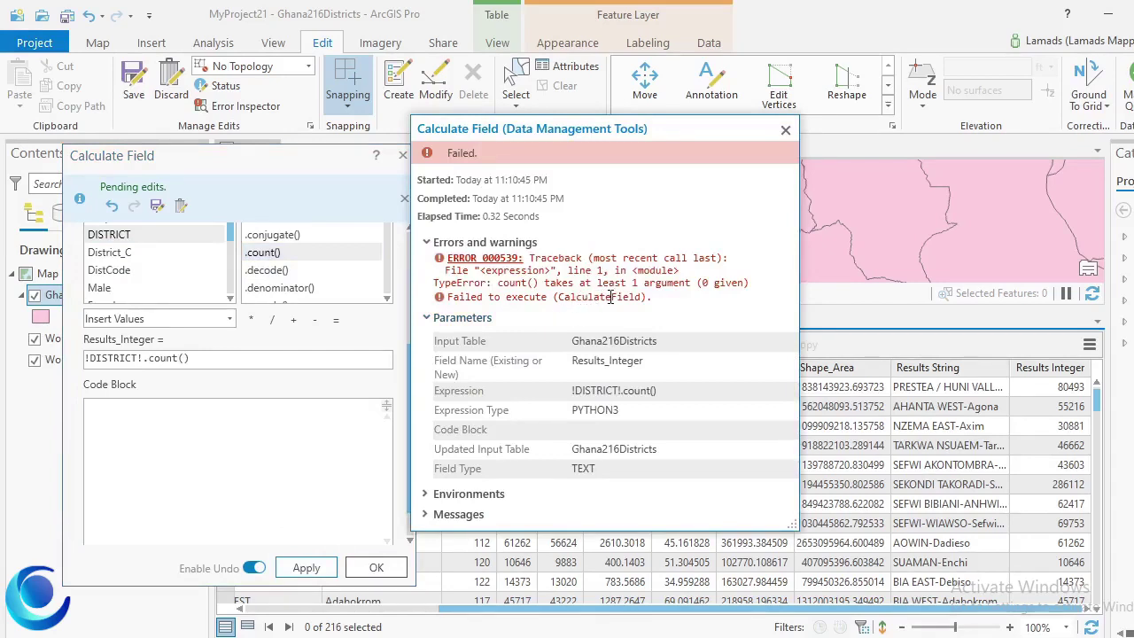
pyautogui.click(784, 129)
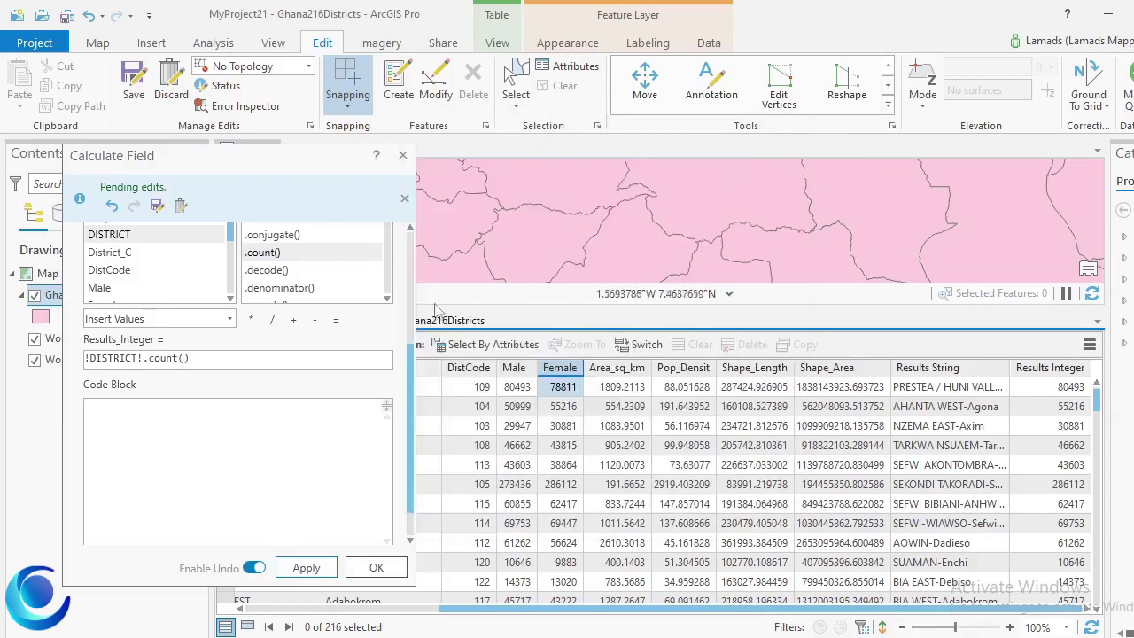
# Step: Rewrite the expression as .count(!DISTRICT!) and try to apply it to Results Integer
pyautogui.click(199, 358)
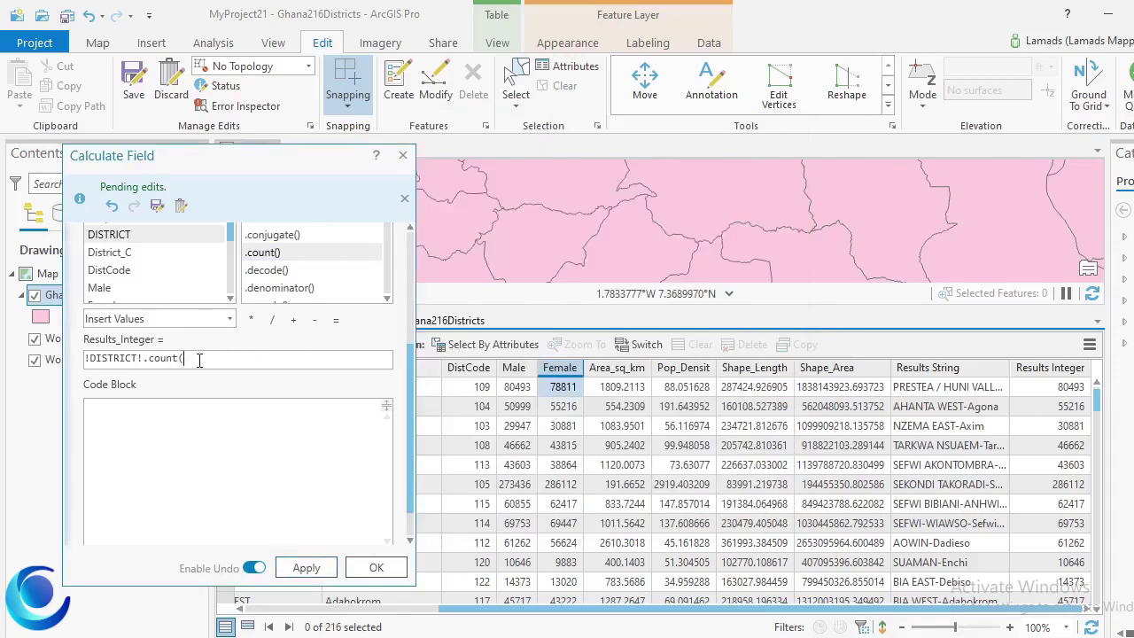
pyautogui.press('BackSpace')
pyautogui.press('BackSpace')
pyautogui.press('BackSpace')
pyautogui.press('BackSpace')
pyautogui.press('BackSpace')
pyautogui.press('BackSpace')
pyautogui.press('BackSpace')
pyautogui.press('BackSpace')
pyautogui.press('BackSpace')
pyautogui.press('BackSpace')
pyautogui.press('BackSpace')
pyautogui.press('BackSpace')
pyautogui.press('BackSpace')
pyautogui.press('BackSpace')
pyautogui.press('BackSpace')
pyautogui.press('BackSpace')
pyautogui.press('BackSpace')
pyautogui.doubleClick(286, 255)
pyautogui.doubleClick(135, 236)
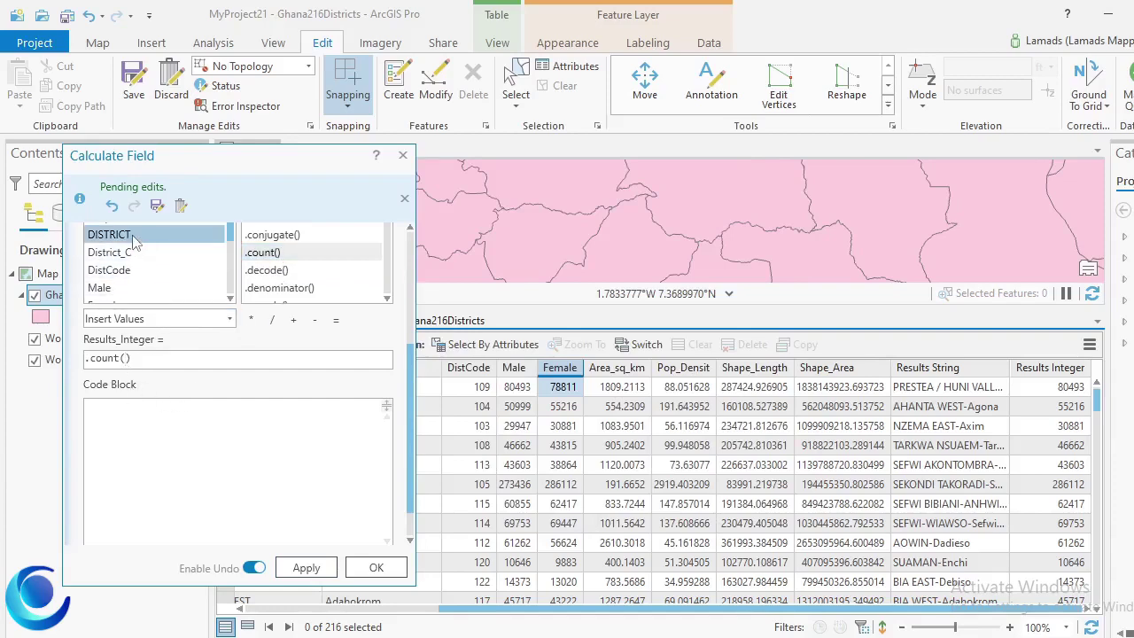
pyautogui.click(301, 567)
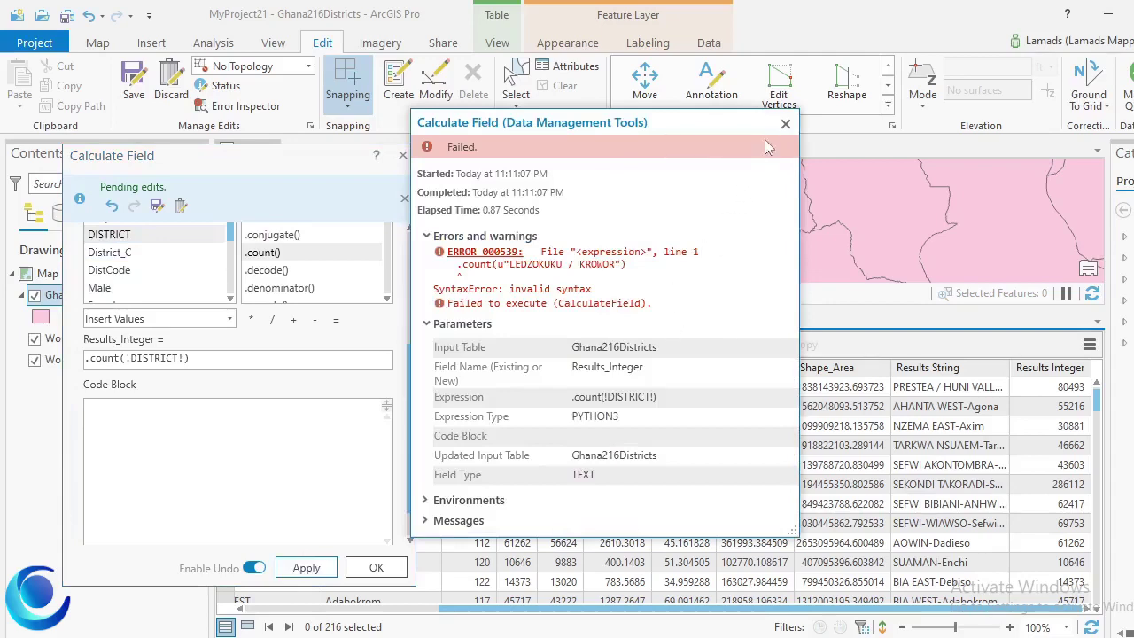
pyautogui.click(784, 124)
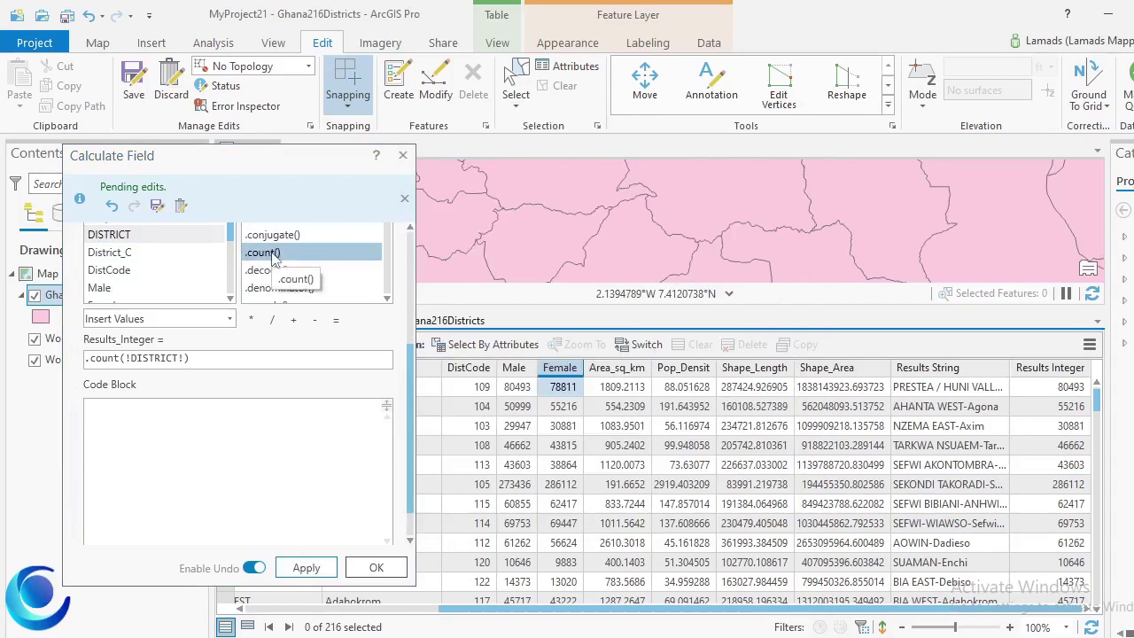
# Step: Remove the .count(!DISTRICT!) expression from the Results Integer calculation
pyautogui.click(236, 362)
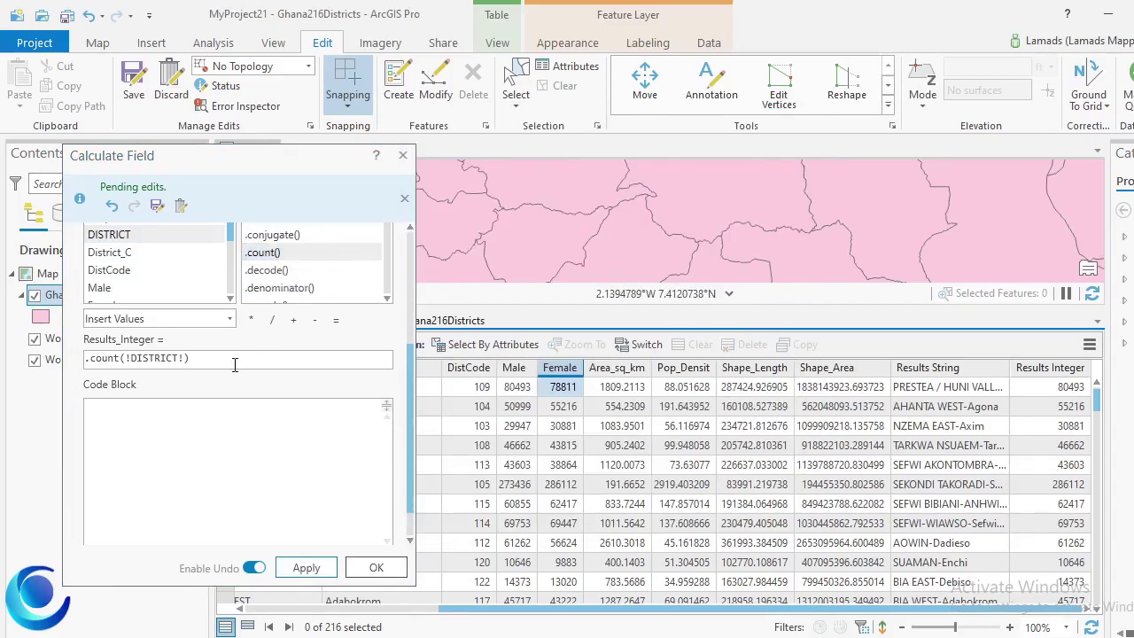
pyautogui.press('BackSpace')
pyautogui.press('BackSpace')
pyautogui.press('BackSpace')
pyautogui.press('BackSpace')
pyautogui.press('BackSpace')
pyautogui.press('BackSpace')
pyautogui.press('BackSpace')
pyautogui.press('BackSpace')
pyautogui.press('BackSpace')
pyautogui.press('BackSpace')
pyautogui.press('BackSpace')
pyautogui.press('BackSpace')
pyautogui.press('BackSpace')
pyautogui.press('BackSpace')
pyautogui.press('BackSpace')
pyautogui.press('BackSpace')
pyautogui.press('BackSpace')
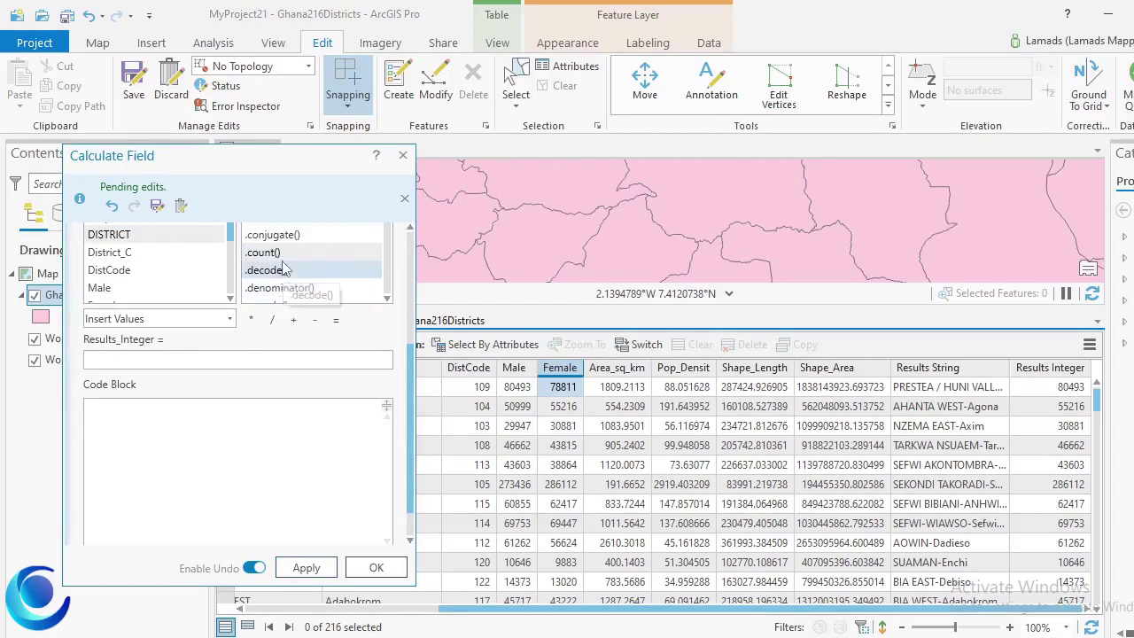
# Step: Find the datetime.datetime.now() helper, insert it as the expression, and apply it to Results Integer
pyautogui.scroll(-3, 284, 270)
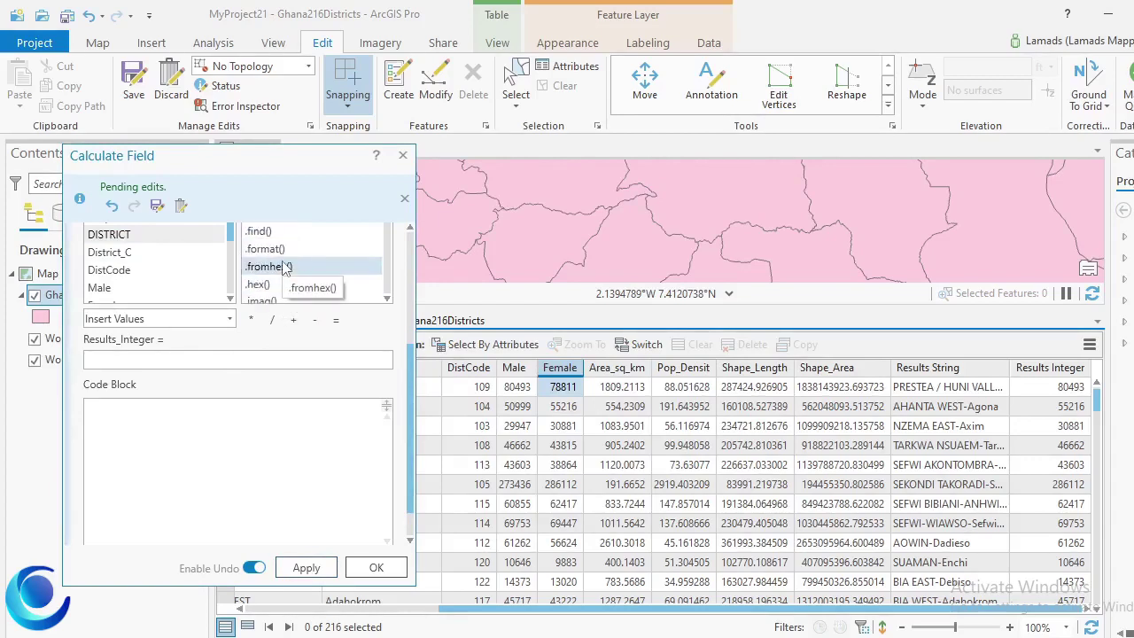
pyautogui.scroll(3, 288, 267)
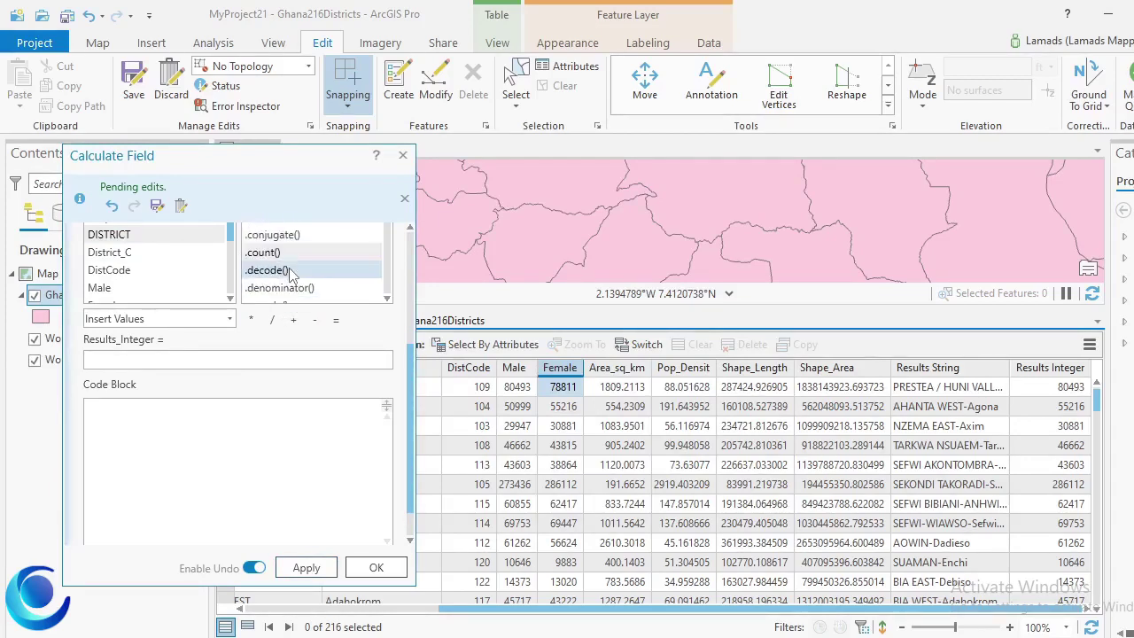
pyautogui.scroll(-9, 289, 267)
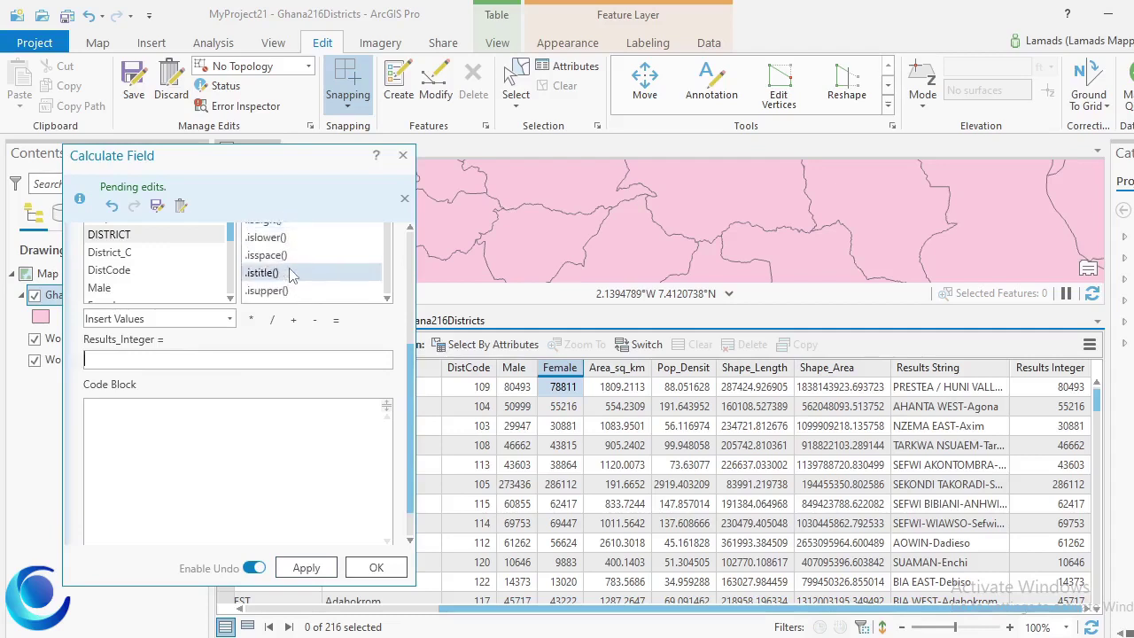
pyautogui.scroll(-3, 292, 275)
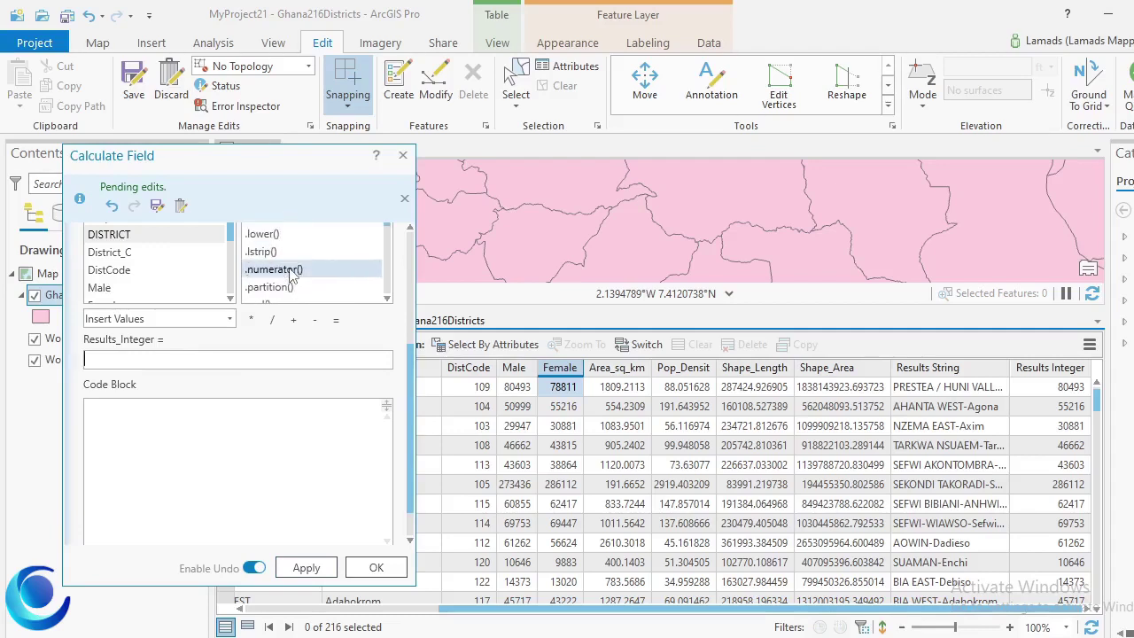
pyautogui.scroll(-1, 292, 275)
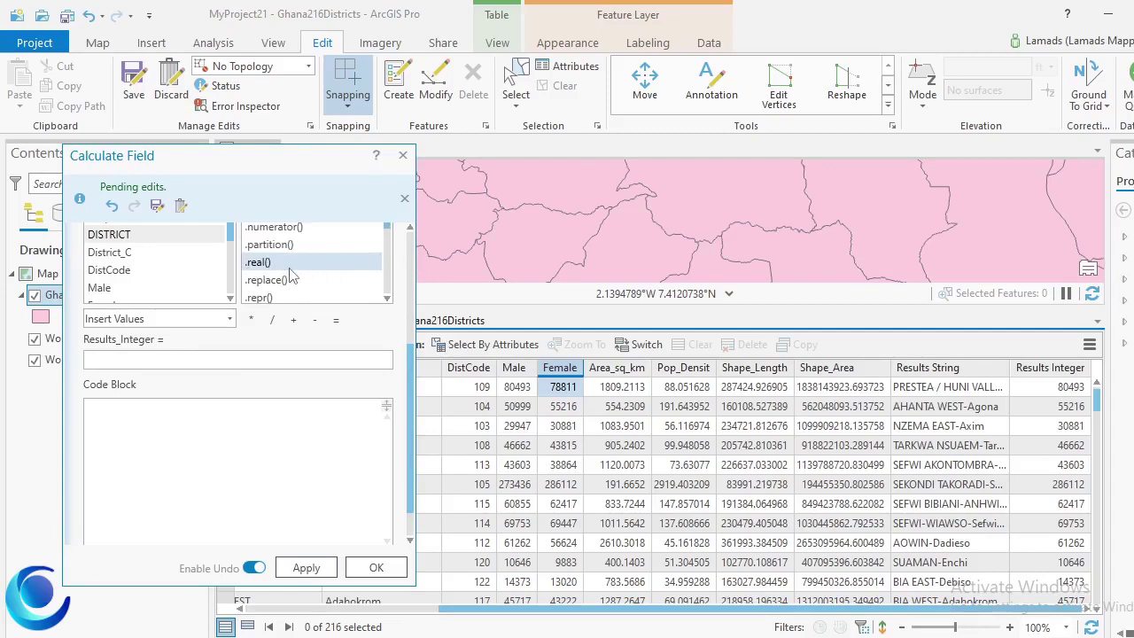
pyautogui.scroll(-1, 293, 276)
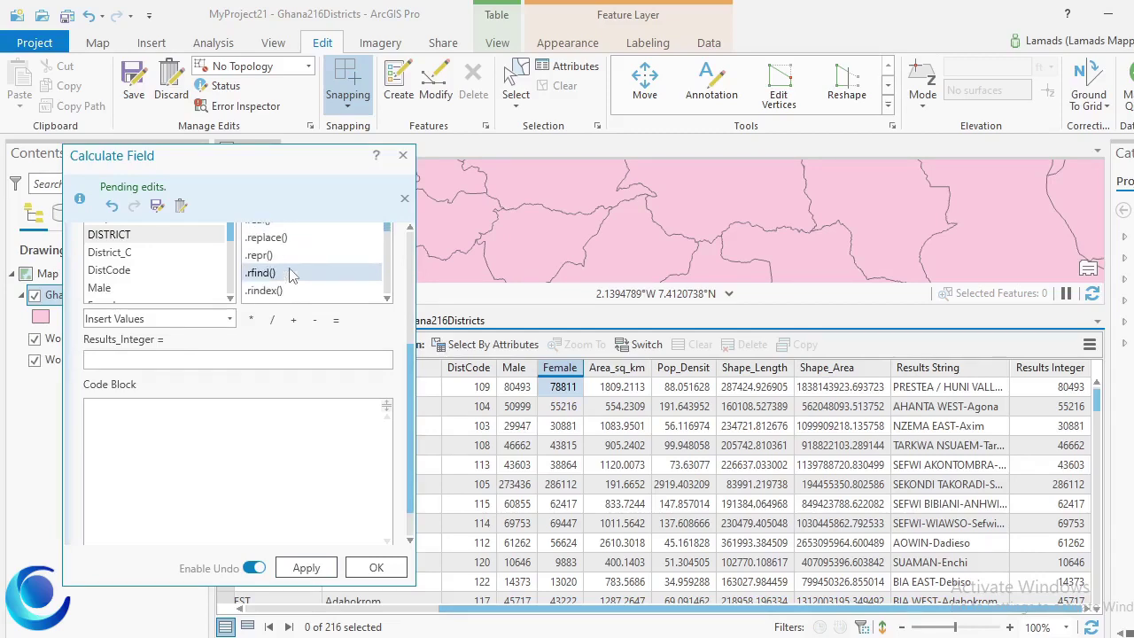
pyautogui.scroll(-2, 292, 275)
pyautogui.scroll(-3, 293, 275)
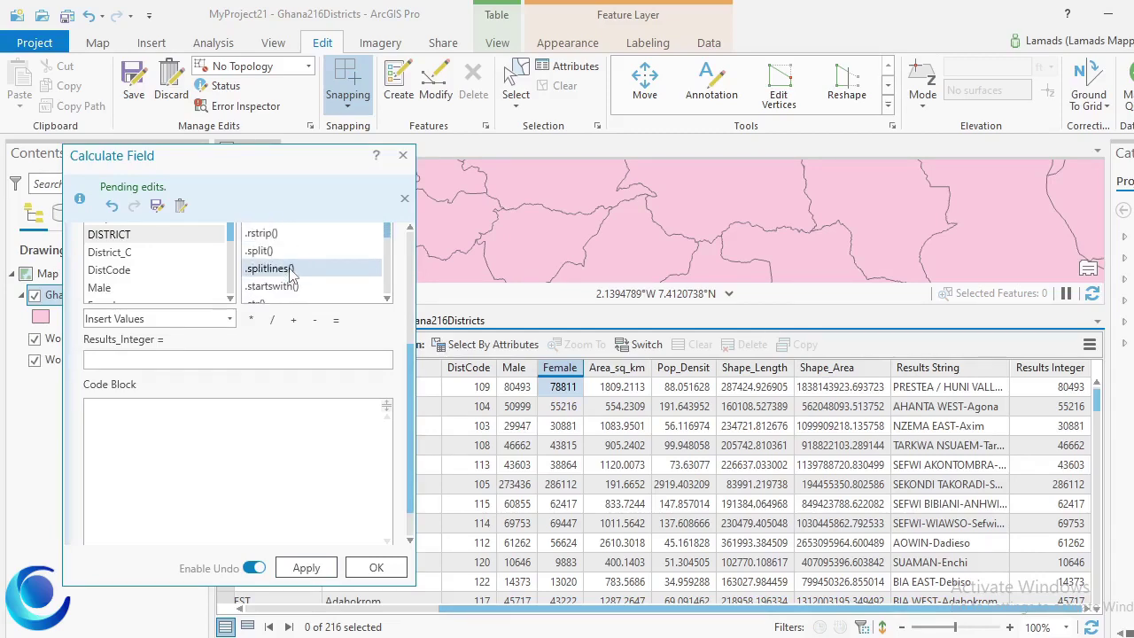
pyautogui.scroll(-3, 293, 275)
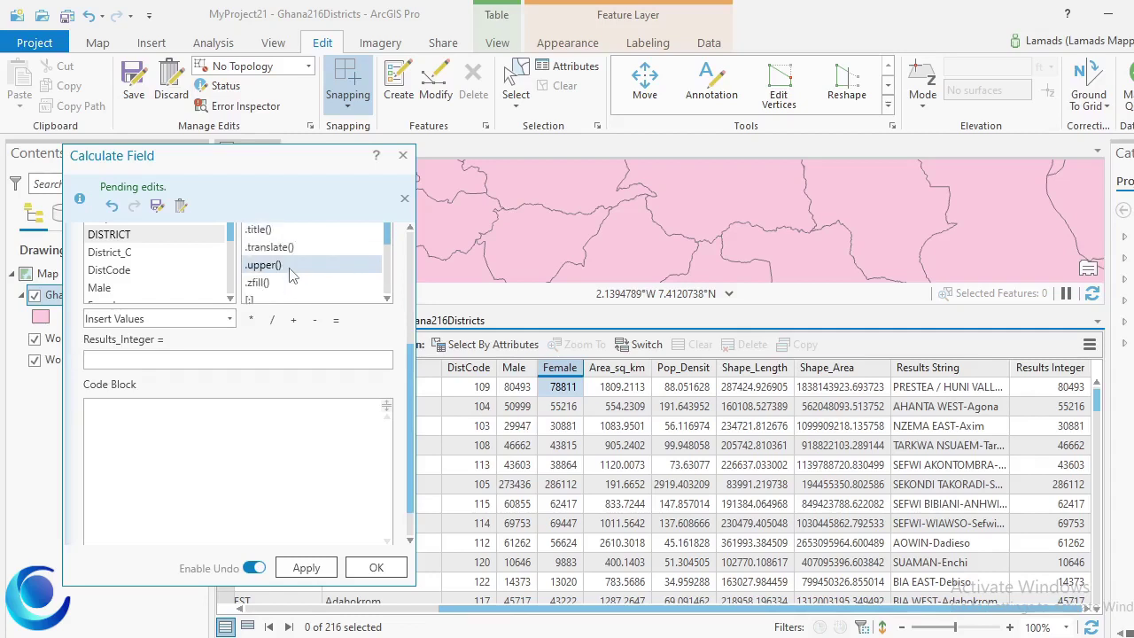
pyautogui.scroll(-5, 293, 275)
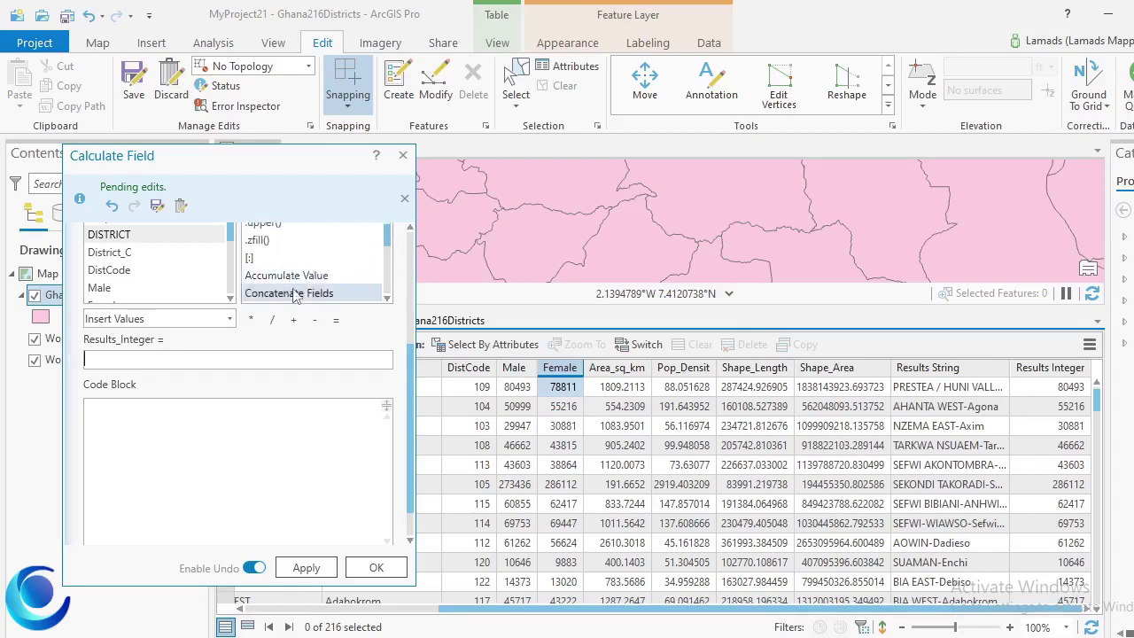
pyautogui.scroll(2, 295, 297)
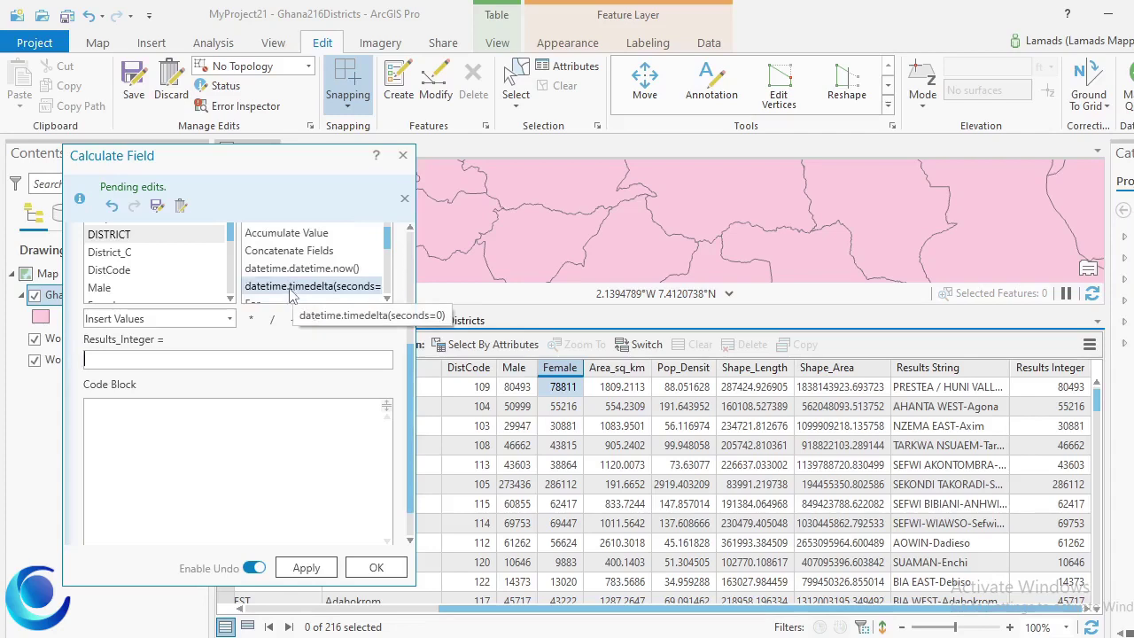
pyautogui.doubleClick(292, 268)
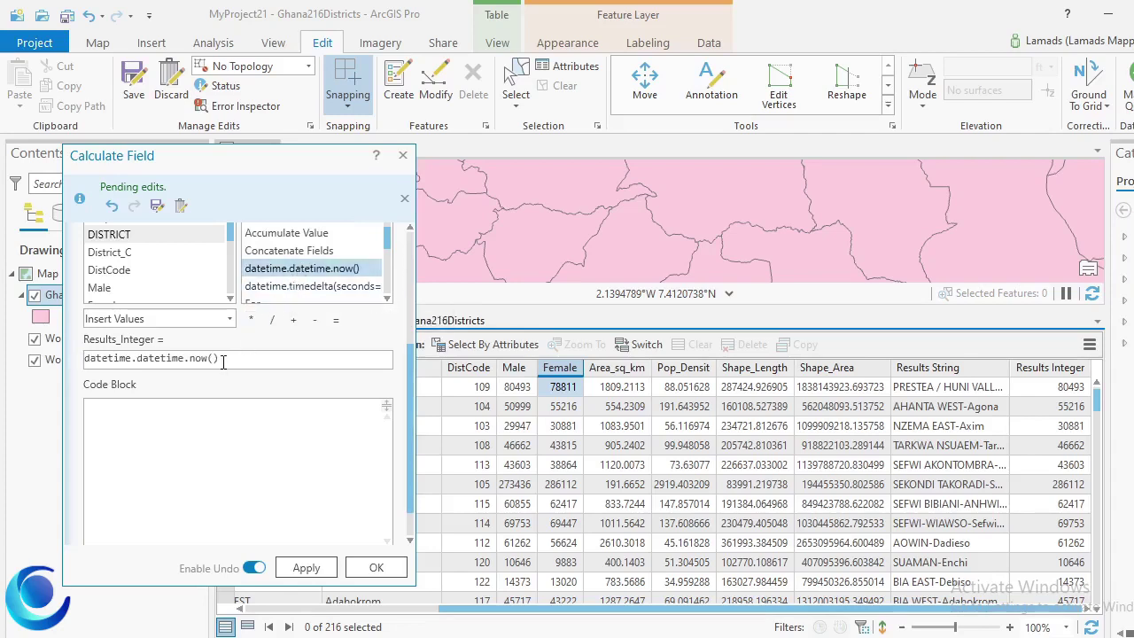
pyautogui.click(305, 567)
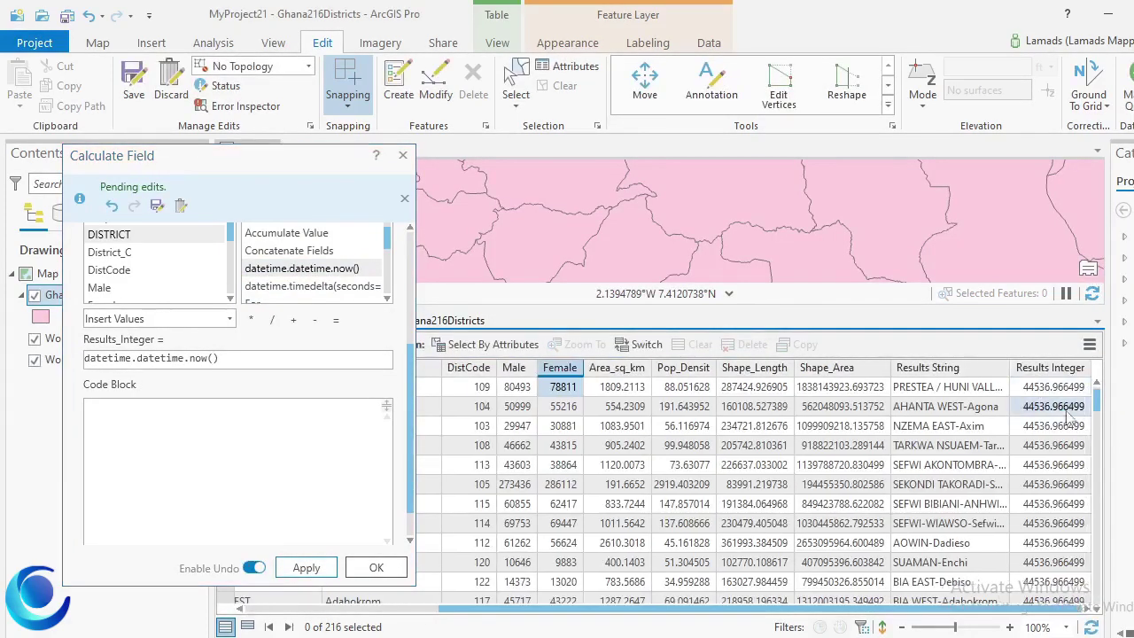
# Step: Clear the datetime.datetime.now() expression and close the Calculate Field dialog
pyautogui.click(257, 360)
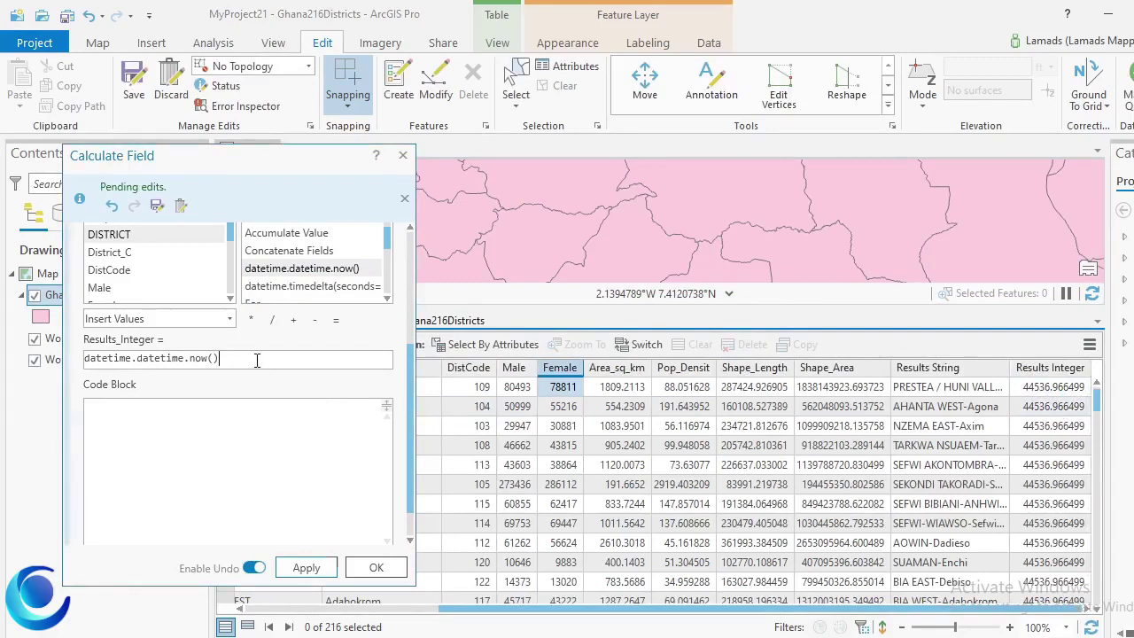
pyautogui.press('BackSpace')
pyautogui.press('BackSpace')
pyautogui.press('BackSpace')
pyautogui.press('BackSpace')
pyautogui.press('BackSpace')
pyautogui.press('BackSpace')
pyautogui.press('BackSpace')
pyautogui.press('BackSpace')
pyautogui.press('BackSpace')
pyautogui.press('BackSpace')
pyautogui.press('BackSpace')
pyautogui.press('BackSpace')
pyautogui.press('BackSpace')
pyautogui.press('BackSpace')
pyautogui.press('BackSpace')
pyautogui.press('BackSpace')
pyautogui.press('BackSpace')
pyautogui.press('BackSpace')
pyautogui.press('BackSpace')
pyautogui.press('BackSpace')
pyautogui.click(403, 155)
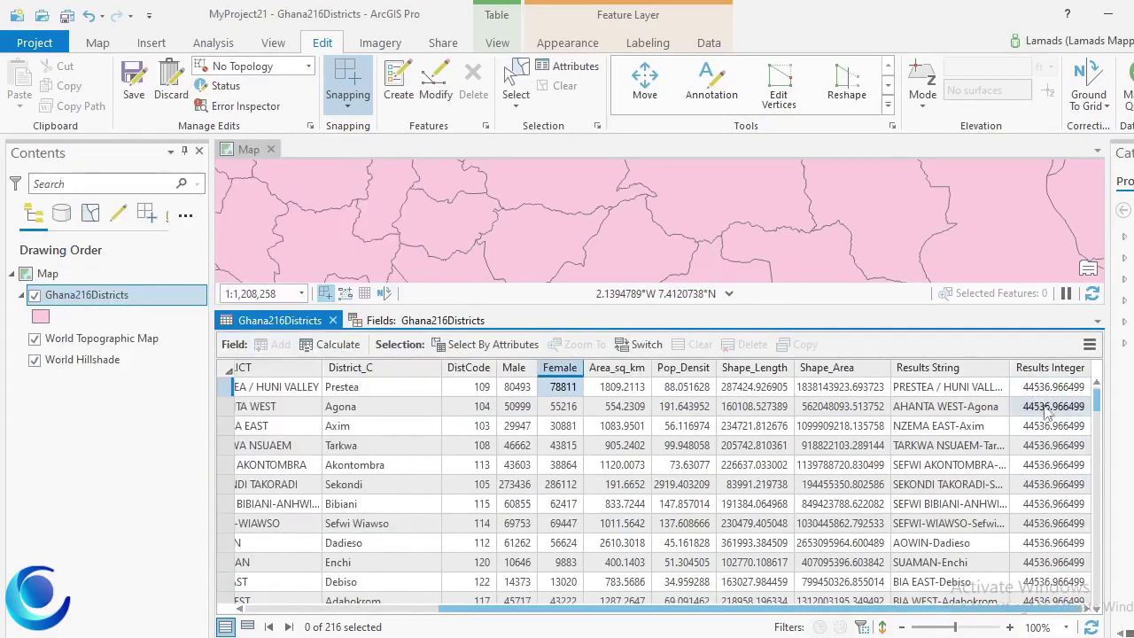
# Step: Open Calculate Field for the Results String column and move the dialog off the results columns
pyautogui.rightClick(942, 375)
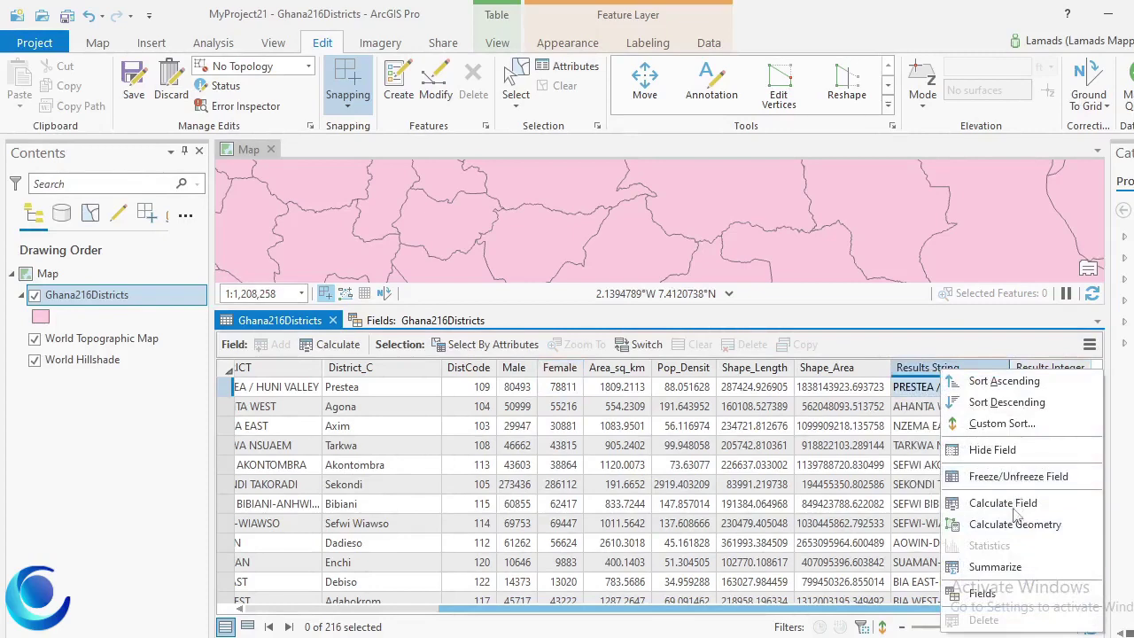
pyautogui.click(1015, 505)
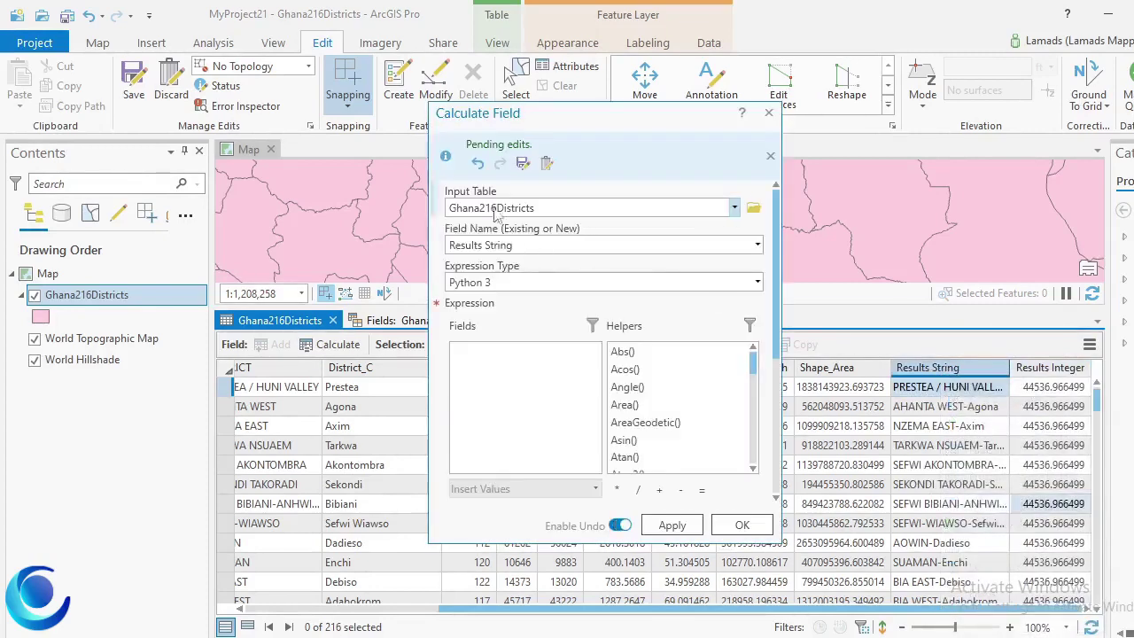
pyautogui.moveTo(593, 113); pyautogui.dragTo(301, 109)
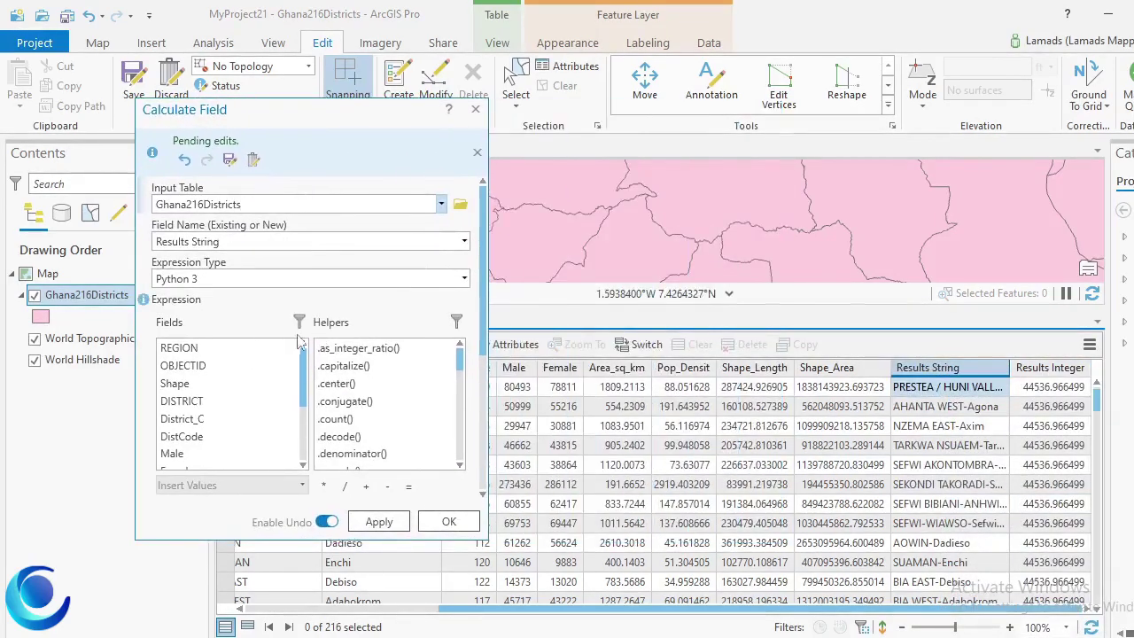
# Step: Insert the datetime.datetime.now() helper as the Results String expression, apply it, and close the Calculate Field dialog
pyautogui.scroll(-2, 222, 418)
pyautogui.scroll(-3, 472, 475)
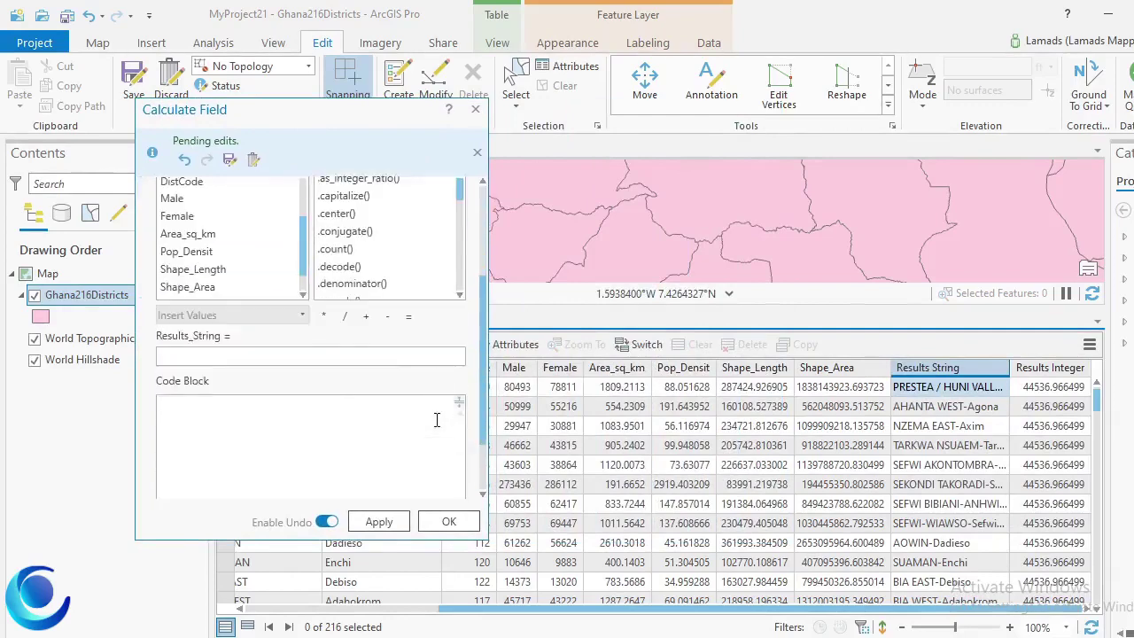
pyautogui.scroll(1, 435, 417)
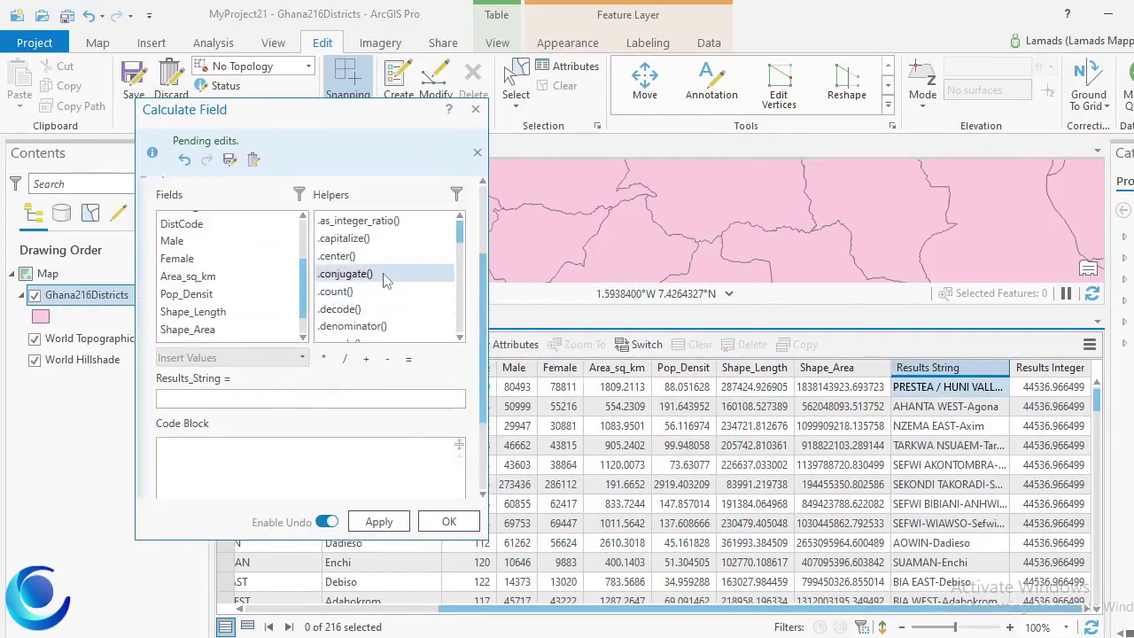
pyautogui.scroll(-6, 384, 275)
pyautogui.scroll(-10, 384, 280)
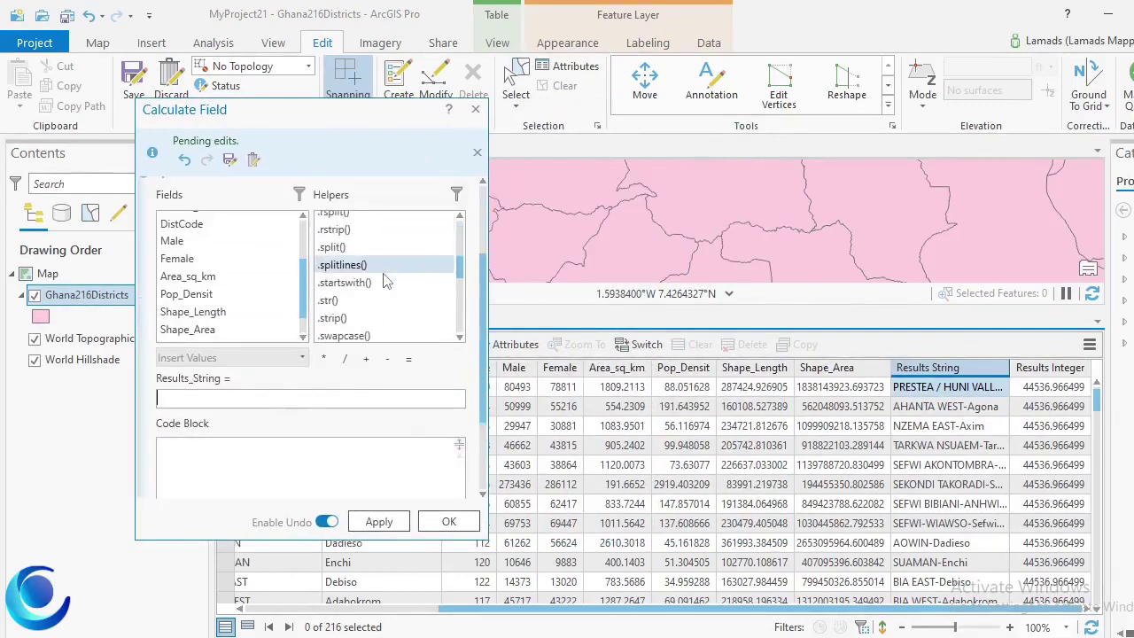
pyautogui.scroll(1, 384, 280)
pyautogui.doubleClick(380, 265)
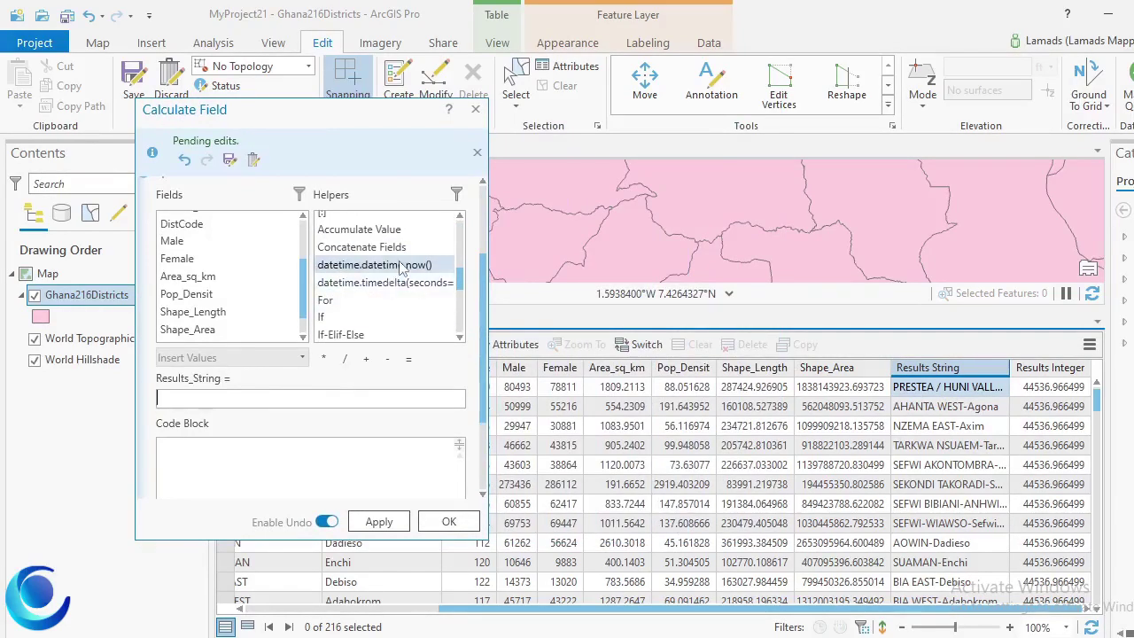
pyautogui.click(379, 522)
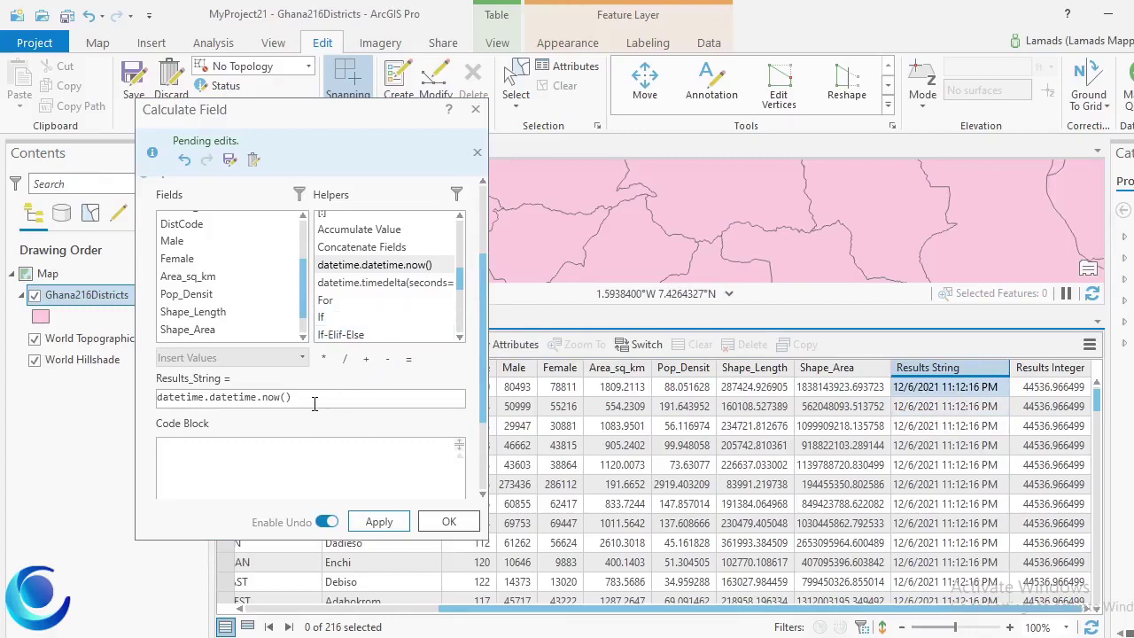
pyautogui.click(475, 109)
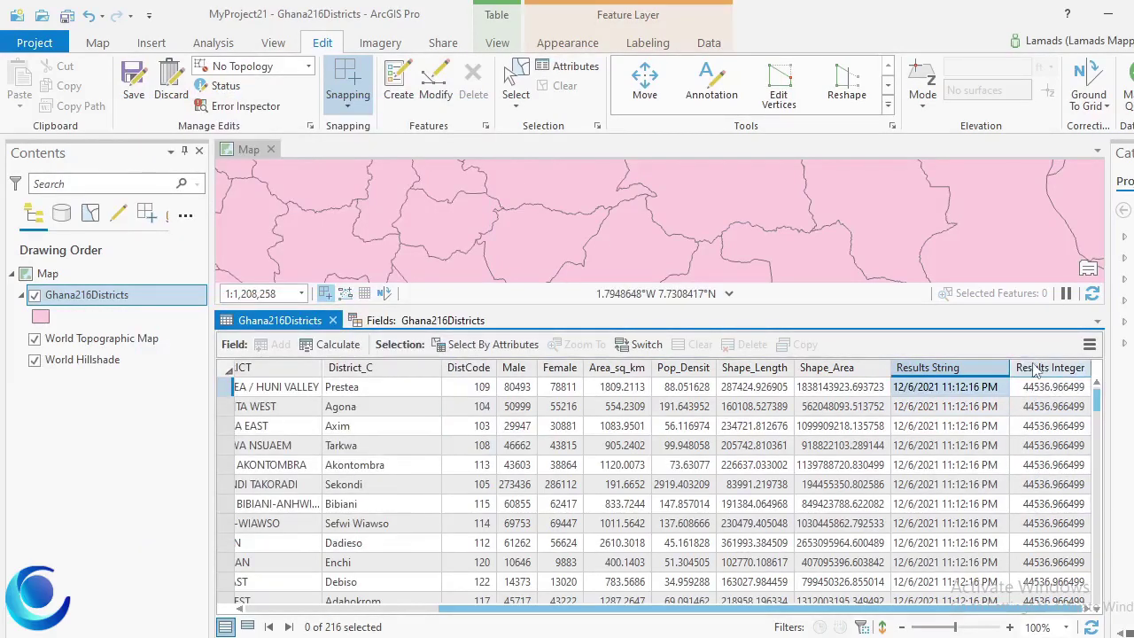
# Step: Open Calculate Field for the Results Integer column and move the dialog clear of the results columns
pyautogui.rightClick(1049, 368)
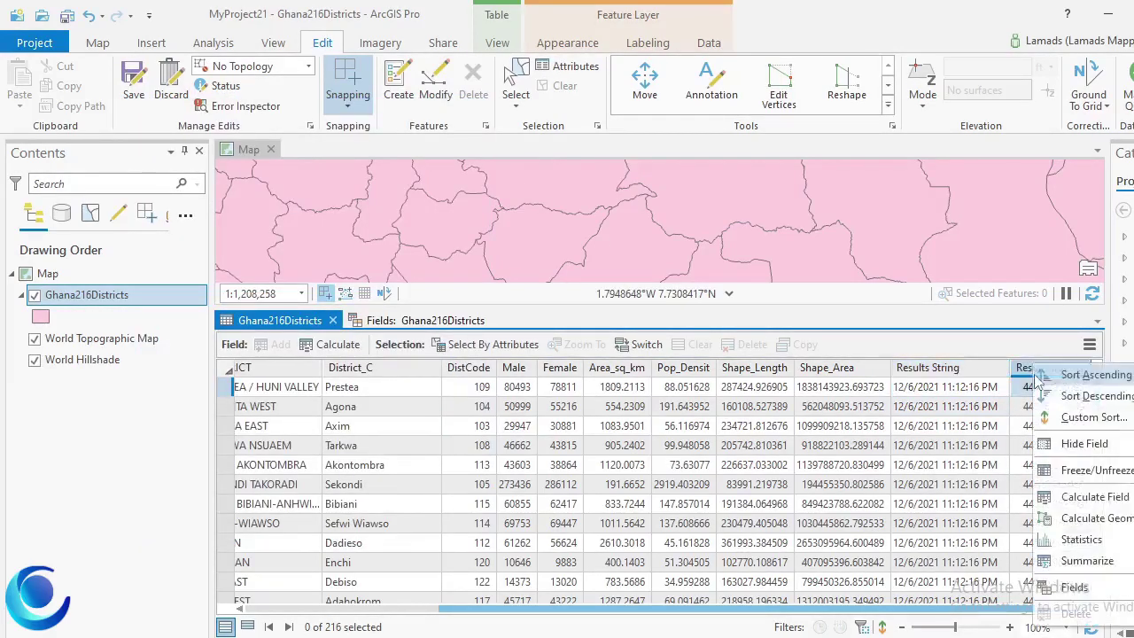
pyautogui.click(1096, 499)
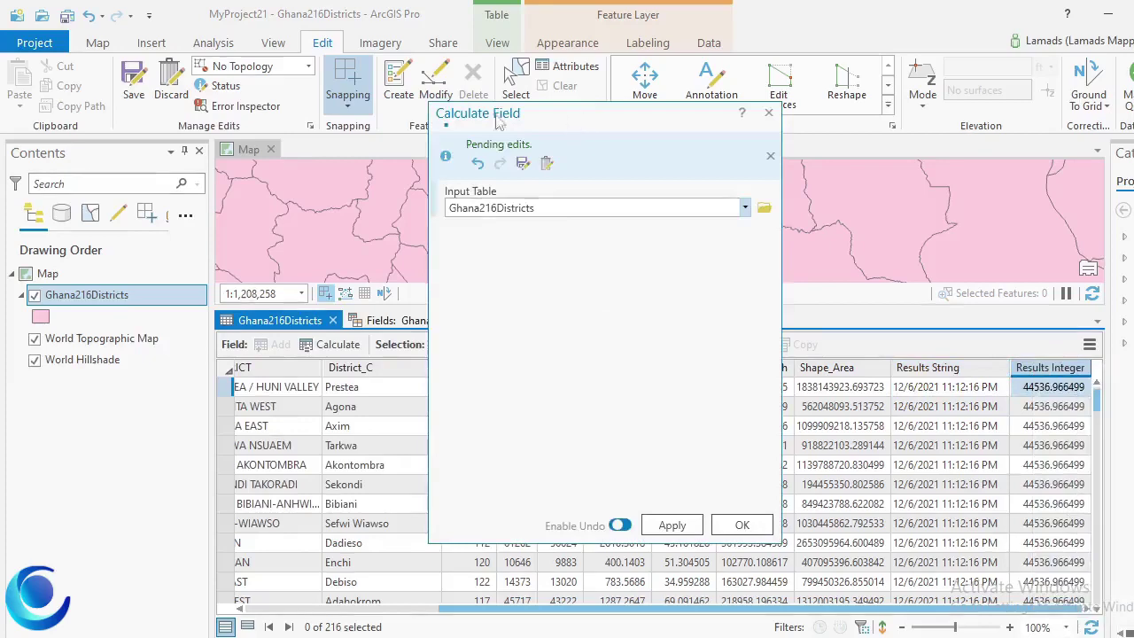
pyautogui.moveTo(563, 124); pyautogui.dragTo(233, 122)
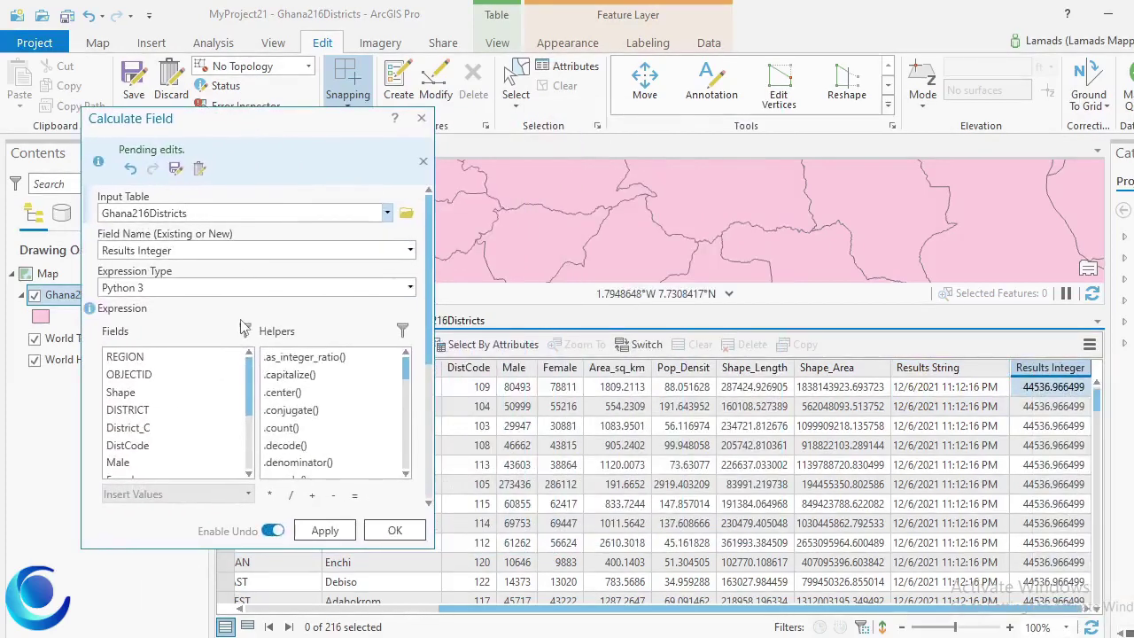
# Step: Enter the expression sum([!Male!, !Female!]) for Results Integer, using the Male and Female fields, and apply it
pyautogui.scroll(-2, 429, 400)
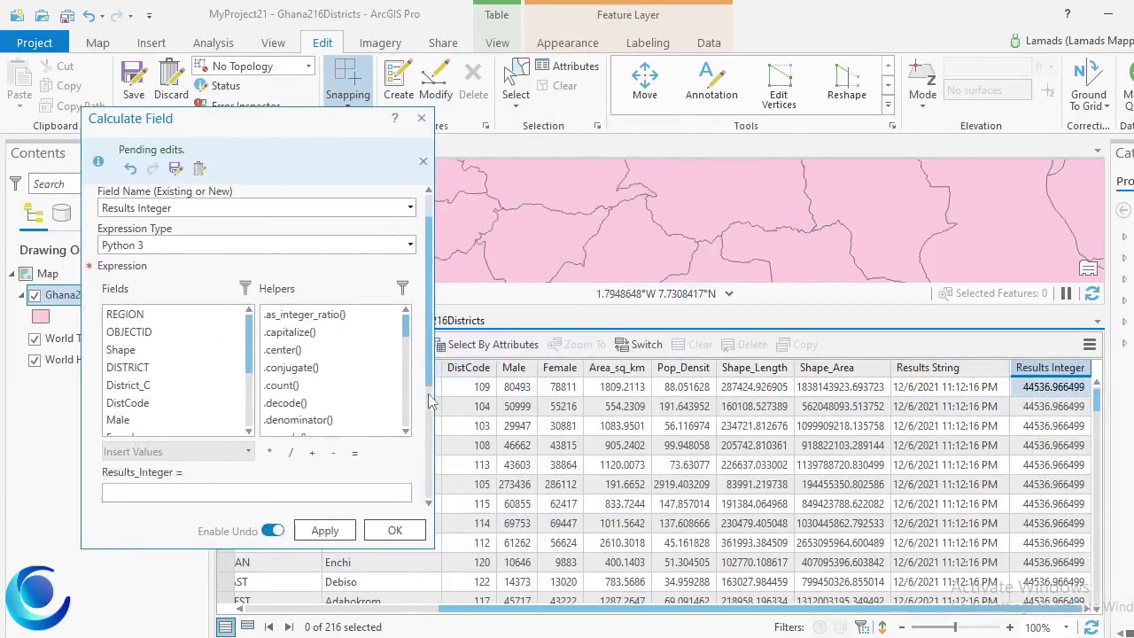
pyautogui.scroll(-3, 429, 401)
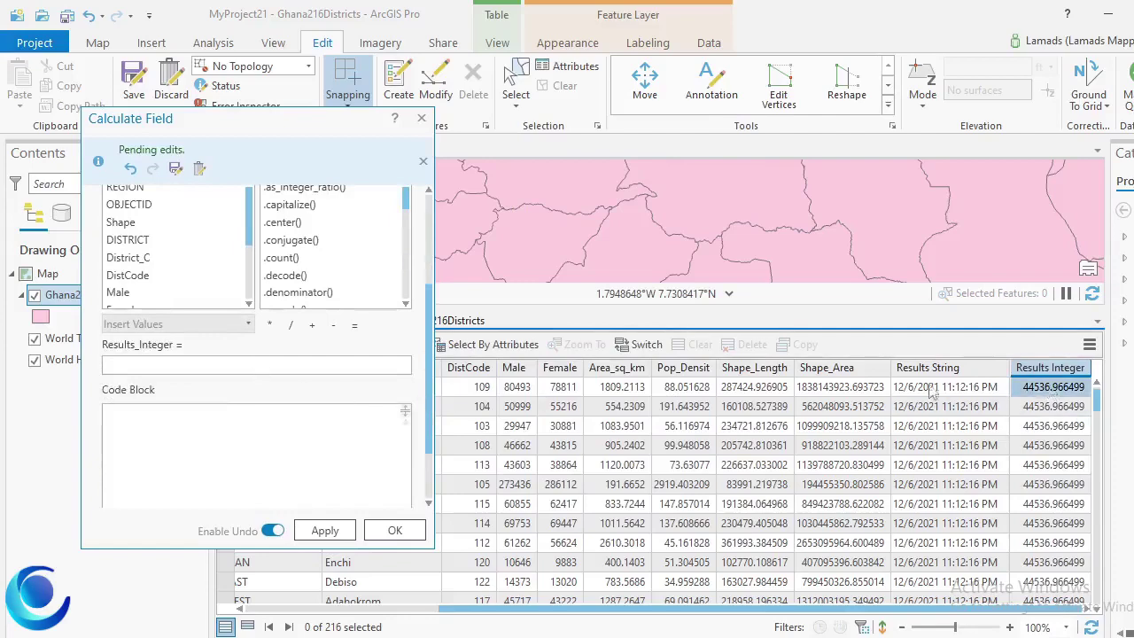
pyautogui.click(197, 365)
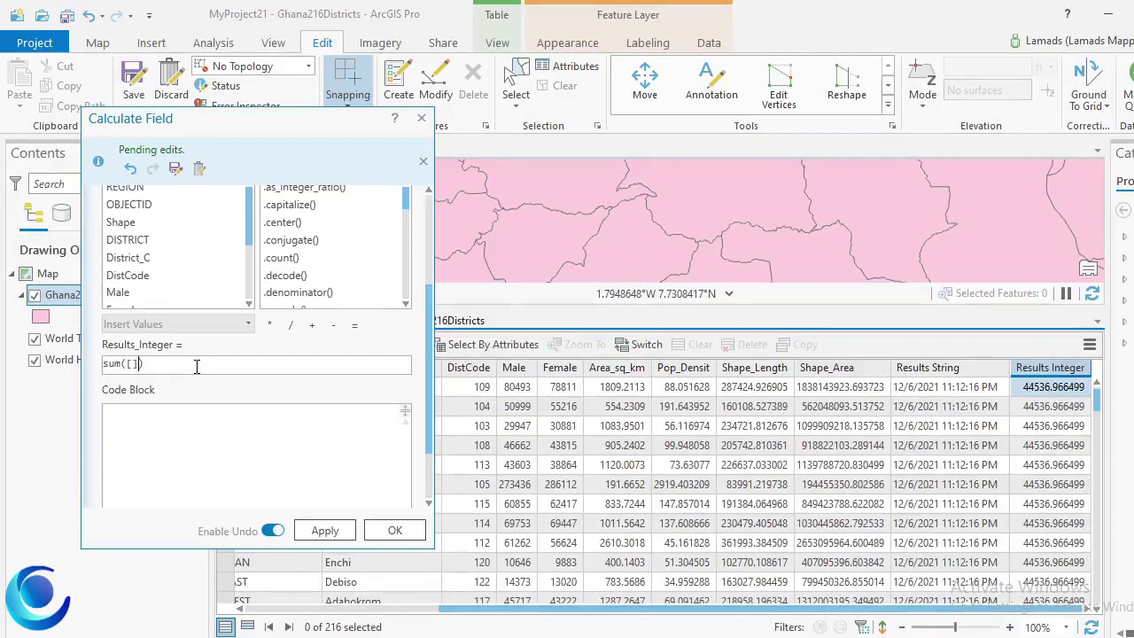
pyautogui.scroll(-1, 158, 259)
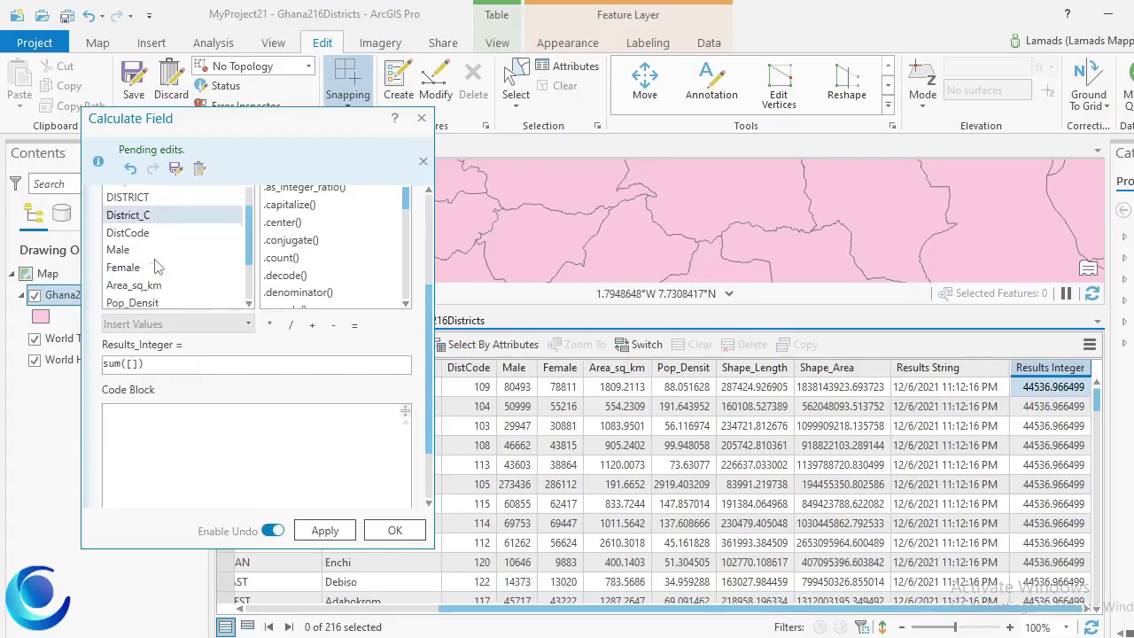
pyautogui.doubleClick(152, 252)
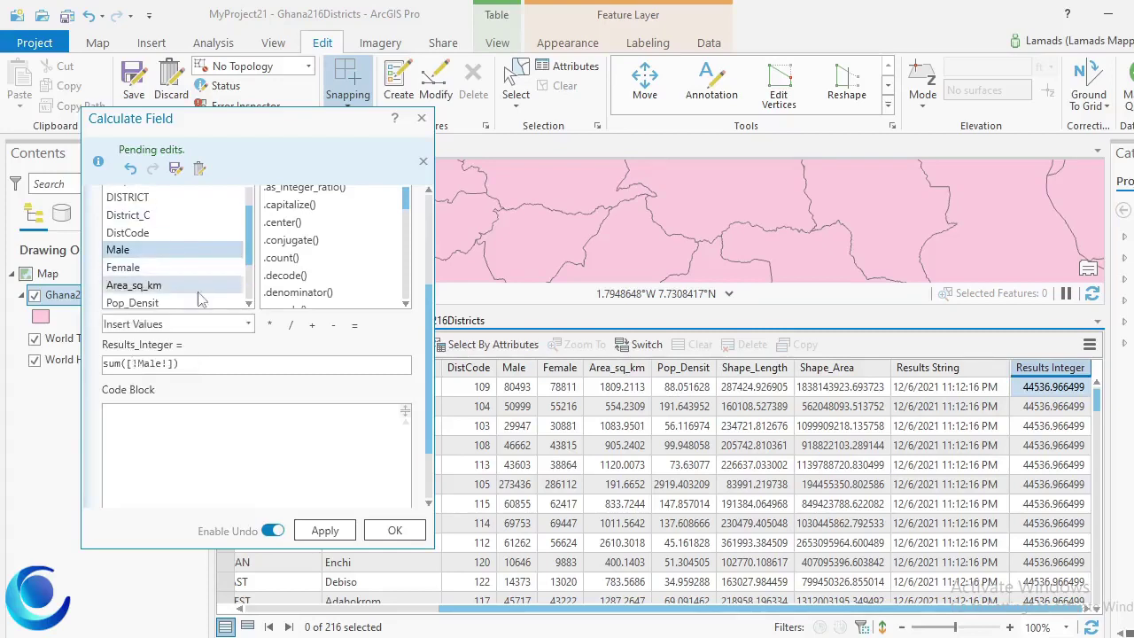
pyautogui.click(166, 361)
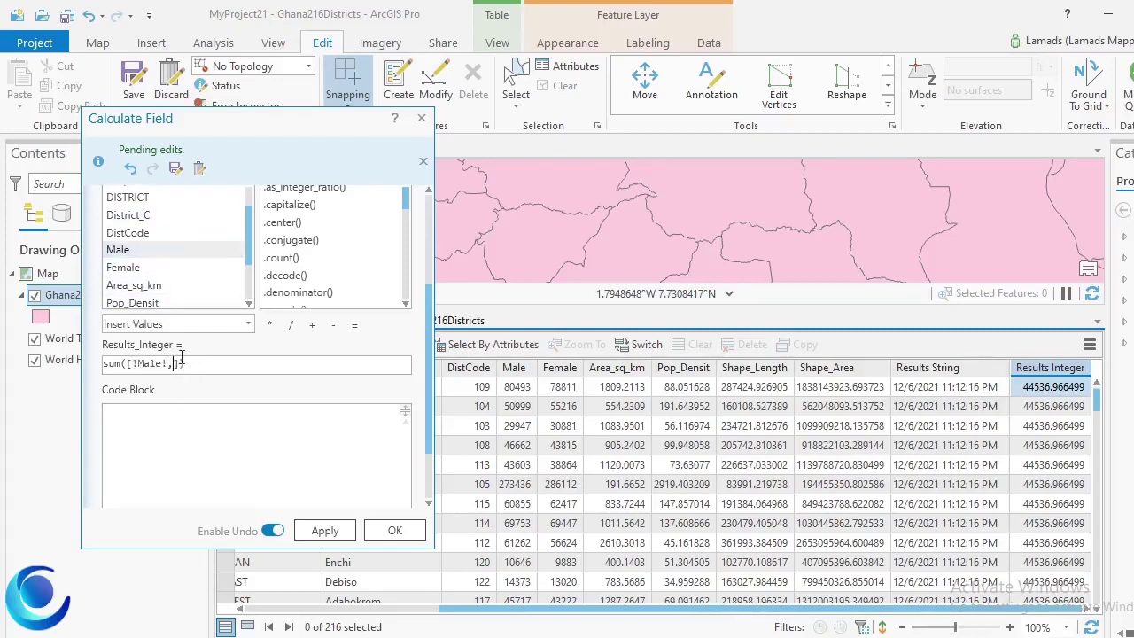
pyautogui.doubleClick(124, 267)
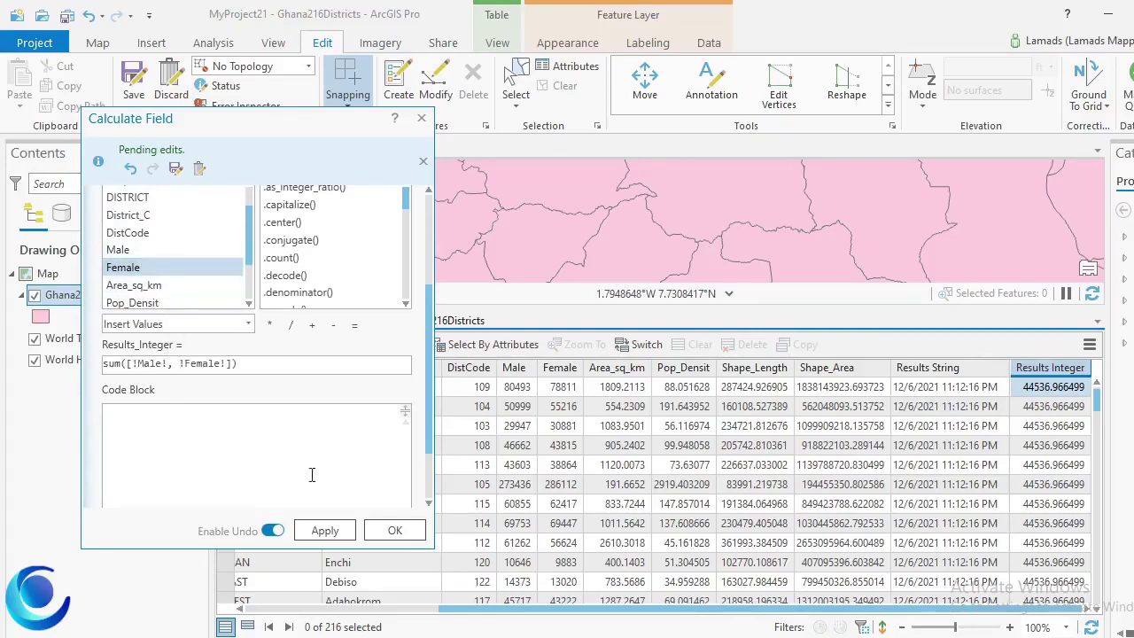
pyautogui.click(350, 529)
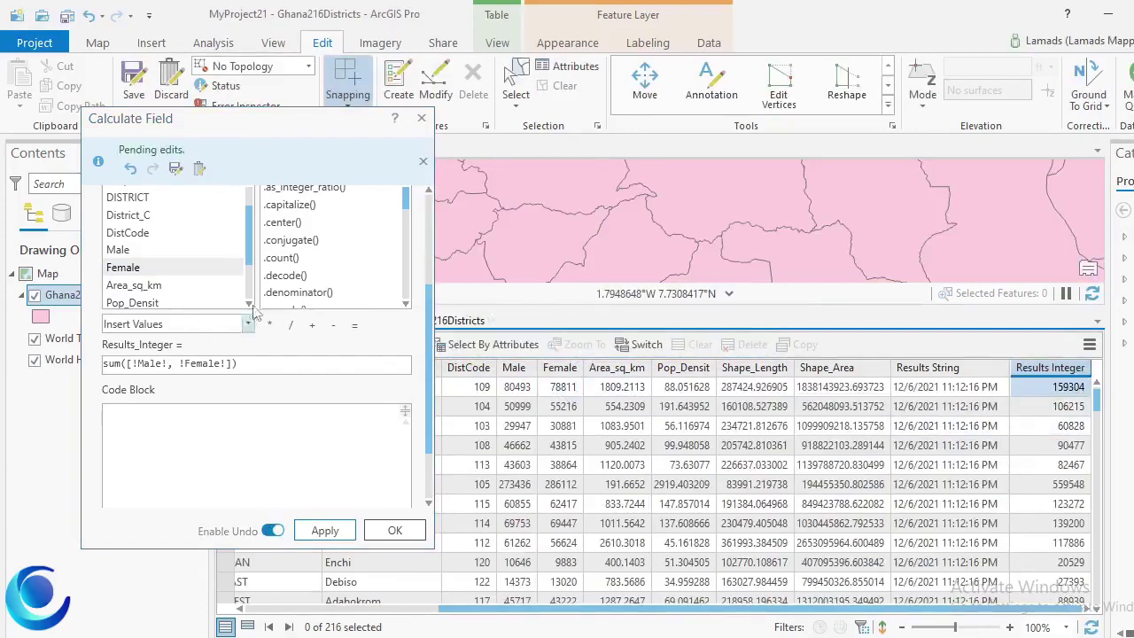
# Step: Clear the sum([!Male!, !Female!]) expression from the Results Integer calculation
pyautogui.scroll(-4, 277, 288)
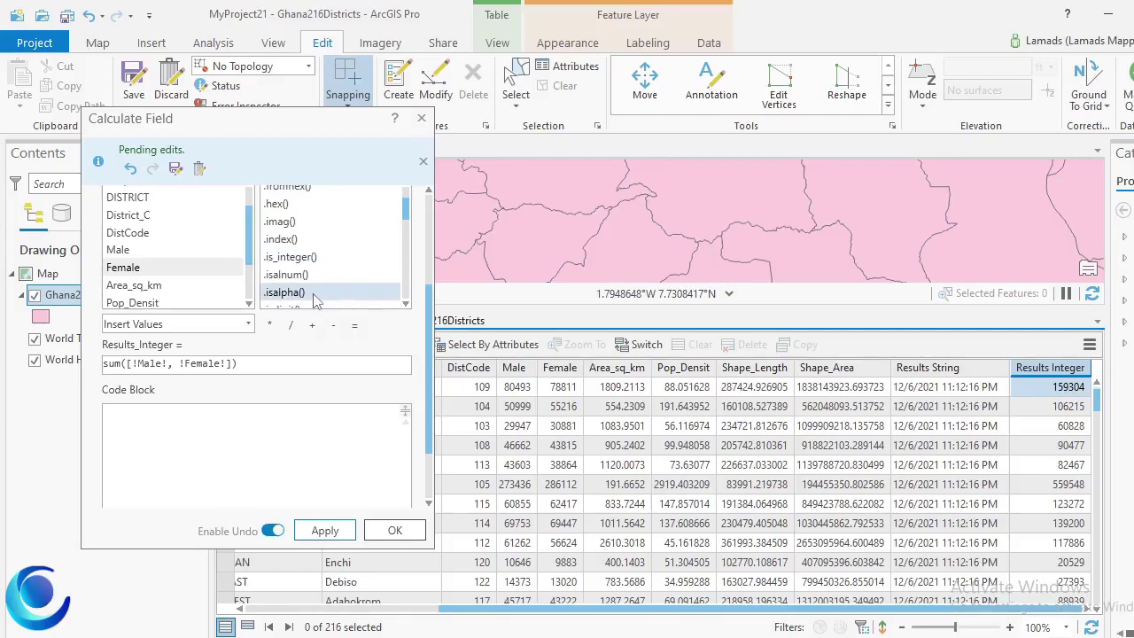
pyautogui.click(255, 362)
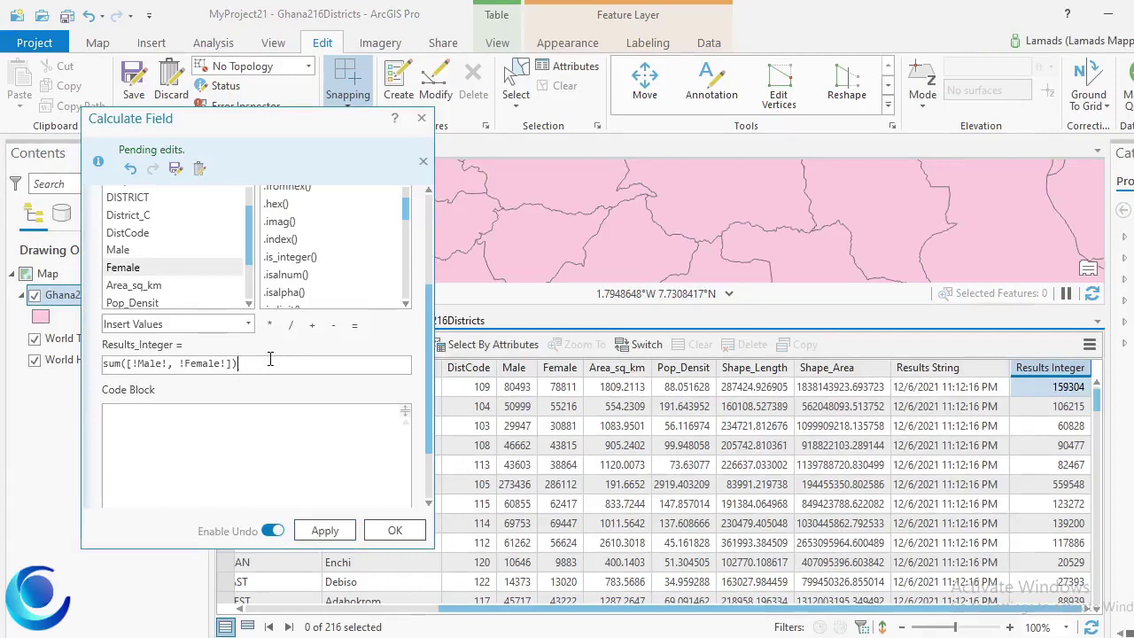
pyautogui.press('BackSpace')
pyautogui.press('BackSpace')
pyautogui.press('BackSpace')
pyautogui.press('BackSpace')
pyautogui.press('BackSpace')
pyautogui.press('BackSpace')
pyautogui.press('BackSpace')
pyautogui.press('BackSpace')
pyautogui.press('BackSpace')
pyautogui.press('BackSpace')
pyautogui.press('BackSpace')
pyautogui.press('BackSpace')
pyautogui.press('BackSpace')
pyautogui.press('BackSpace')
pyautogui.press('BackSpace')
pyautogui.press('BackSpace')
pyautogui.press('BackSpace')
pyautogui.press('BackSpace')
pyautogui.press('BackSpace')
pyautogui.press('BackSpace')
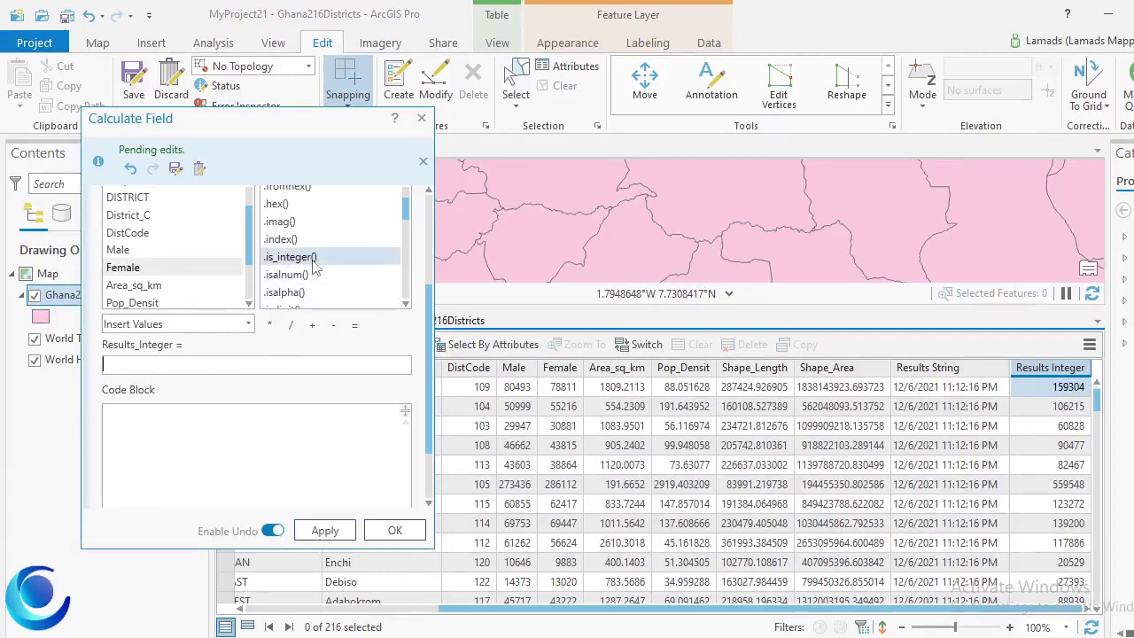
# Step: Look through the remaining Python helpers, from the .is string tests to the end of the Helpers list
pyautogui.scroll(-1, 312, 268)
pyautogui.scroll(-2, 315, 267)
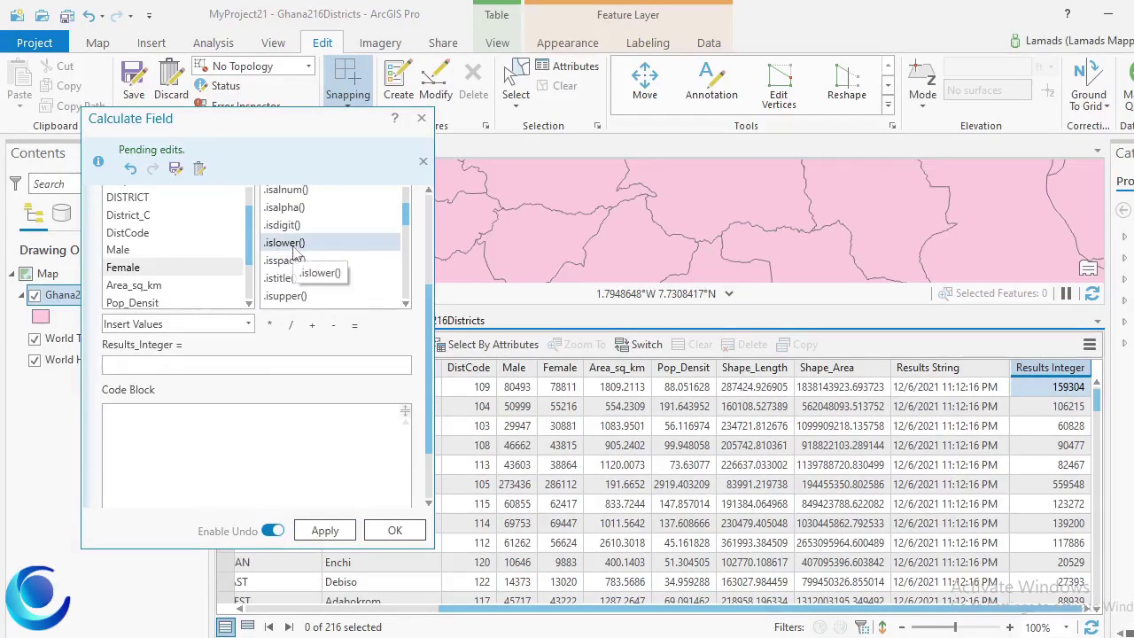
pyautogui.click(285, 295)
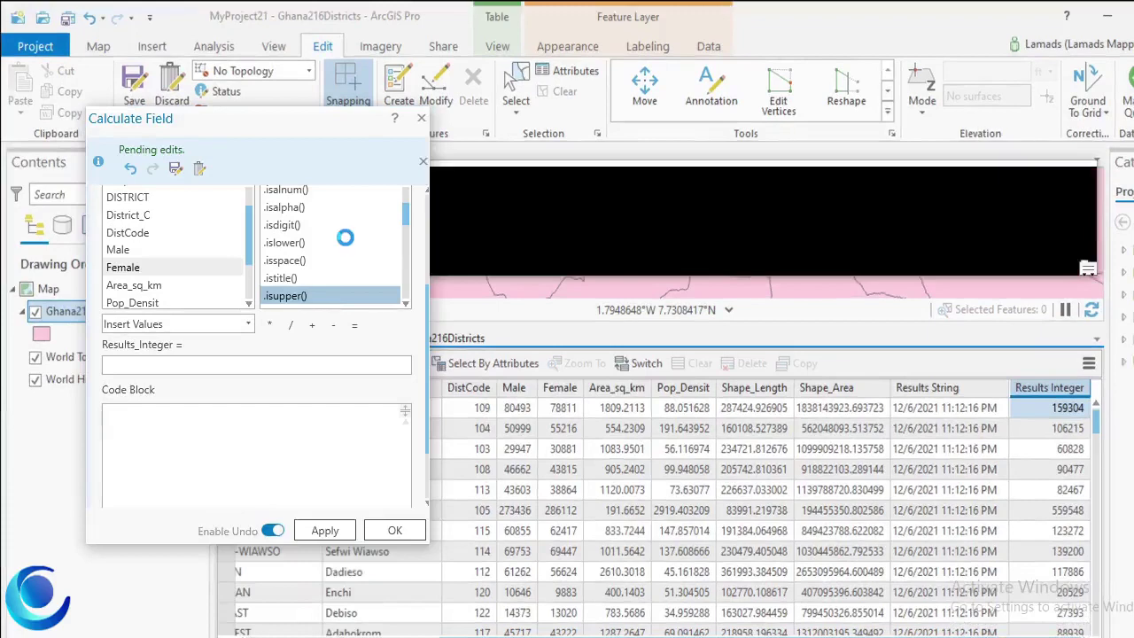
pyautogui.scroll(-5, 345, 233)
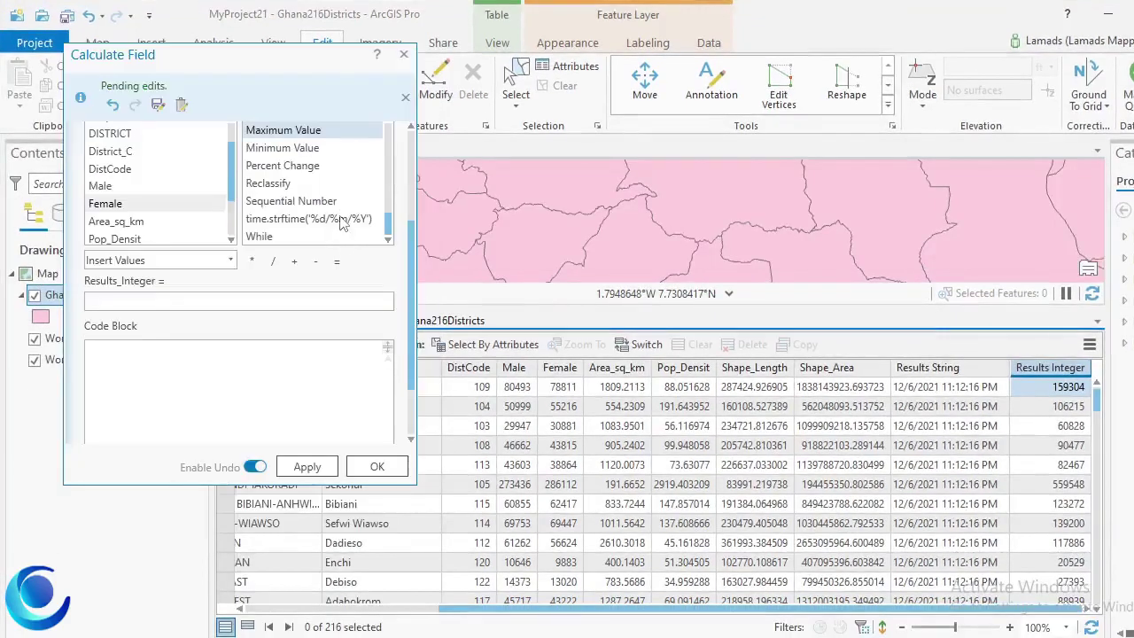